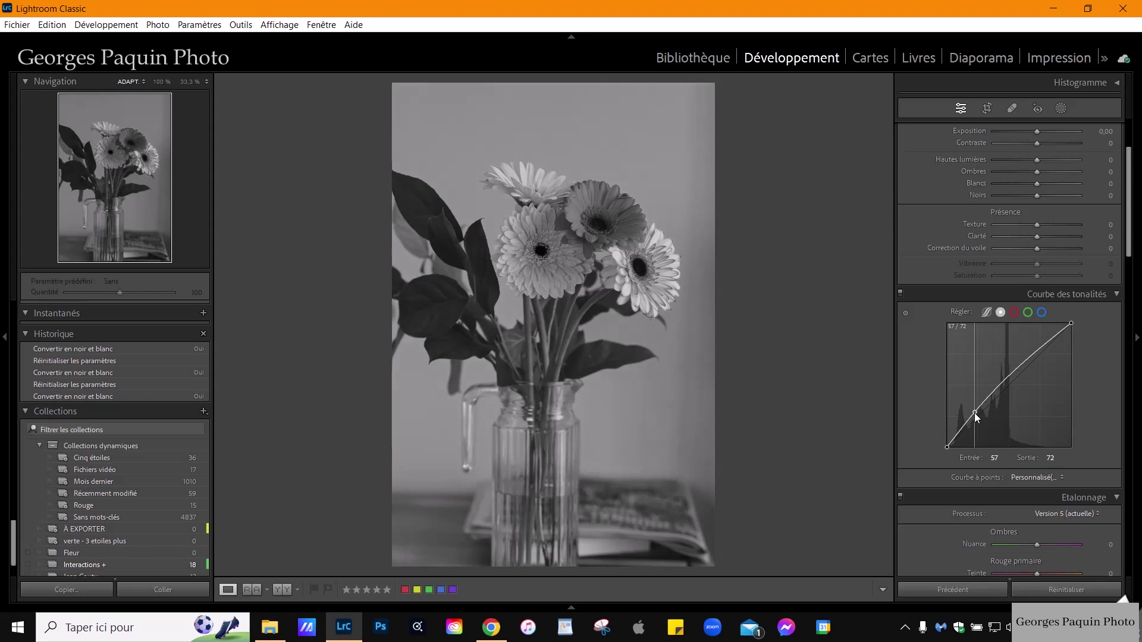
Add a tone curve point at input 164, output 187, and set Hautes lumières −52, Ombres +31, Blancs +13, Noirs −13 and Contraste −20
{"action": "left_click_drag", "start_coordinate": [1032, 366], "coordinate": [1027, 360]}
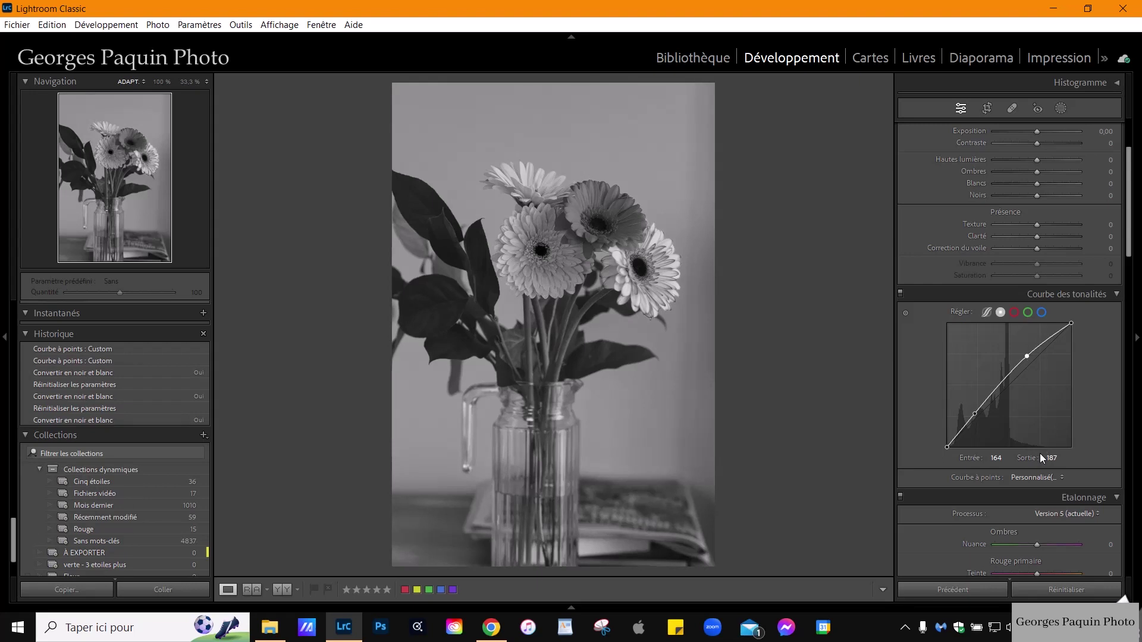
{"action": "scroll", "coordinate": [1039, 453], "scroll_direction": "up", "scroll_amount": 3}
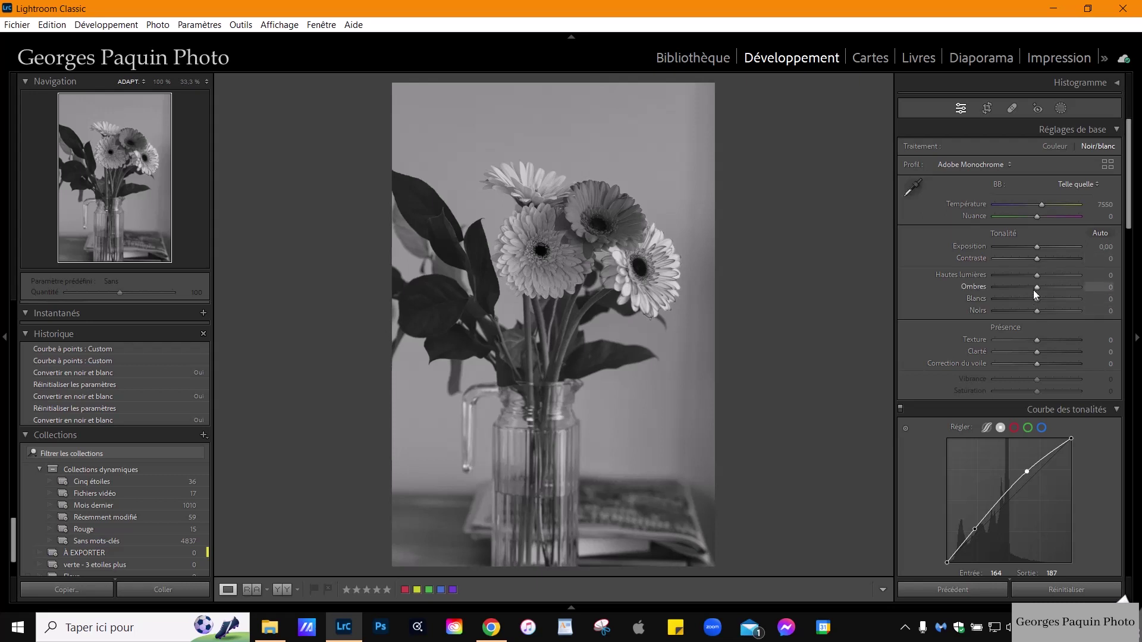
{"action": "left_click_drag", "start_coordinate": [1049, 288], "coordinate": [1033, 312]}
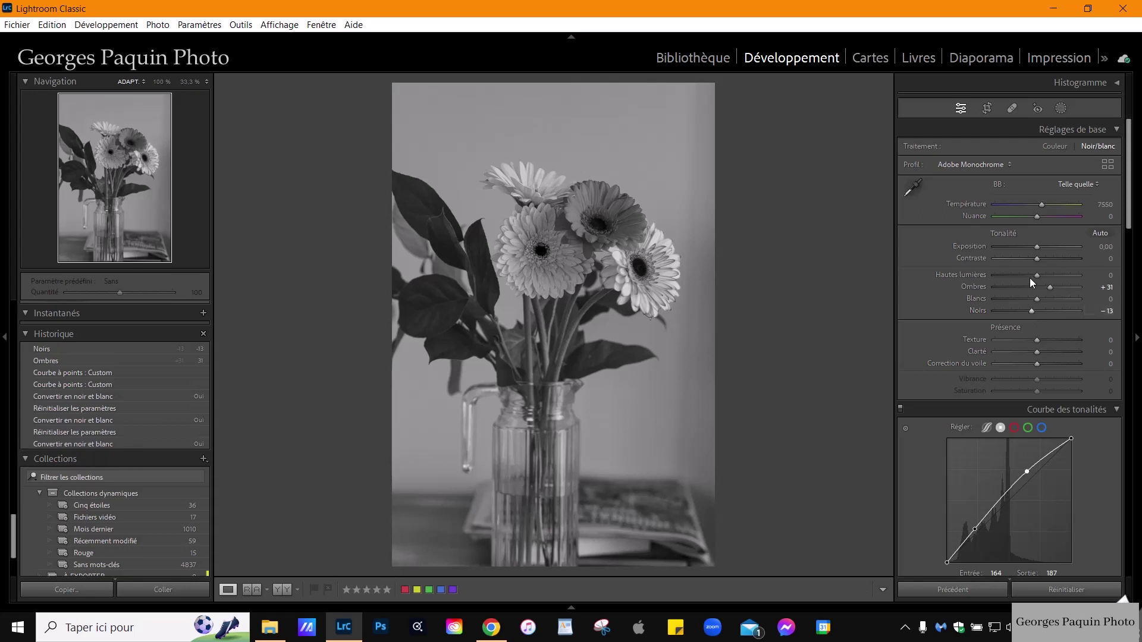
{"action": "left_click_drag", "start_coordinate": [1037, 274], "coordinate": [1043, 301]}
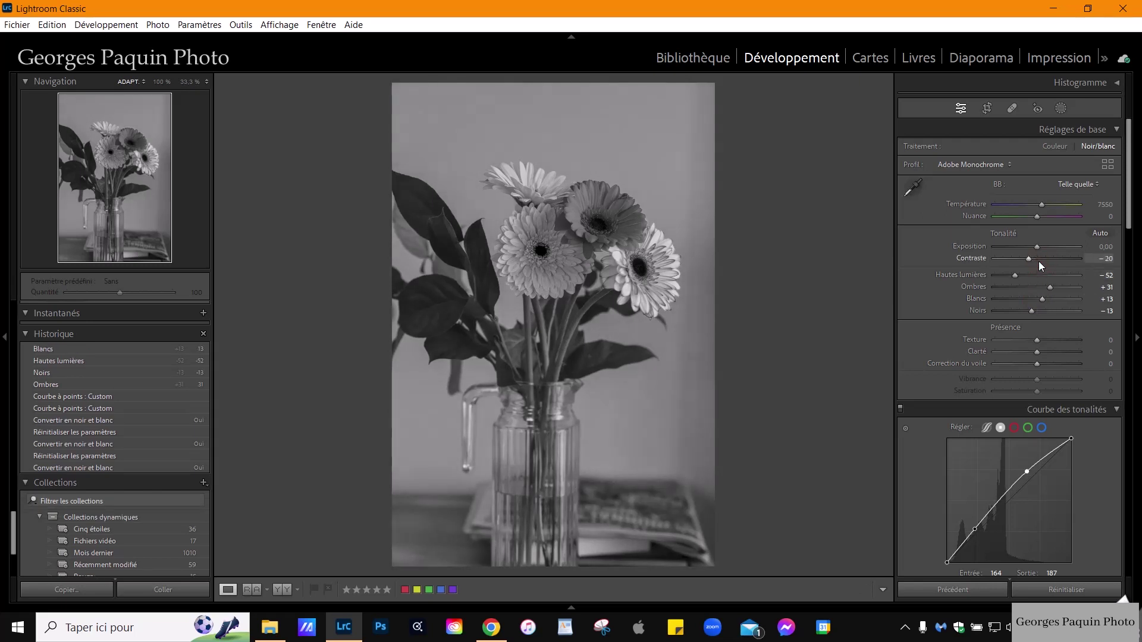
Review the develop settings from the basic tonal values through the tone curve and calibration to the black-and-white mix
{"action": "scroll", "coordinate": [1038, 260], "scroll_direction": "down", "scroll_amount": 4}
{"action": "key", "text": "Down"}
{"action": "key", "text": "Up"}
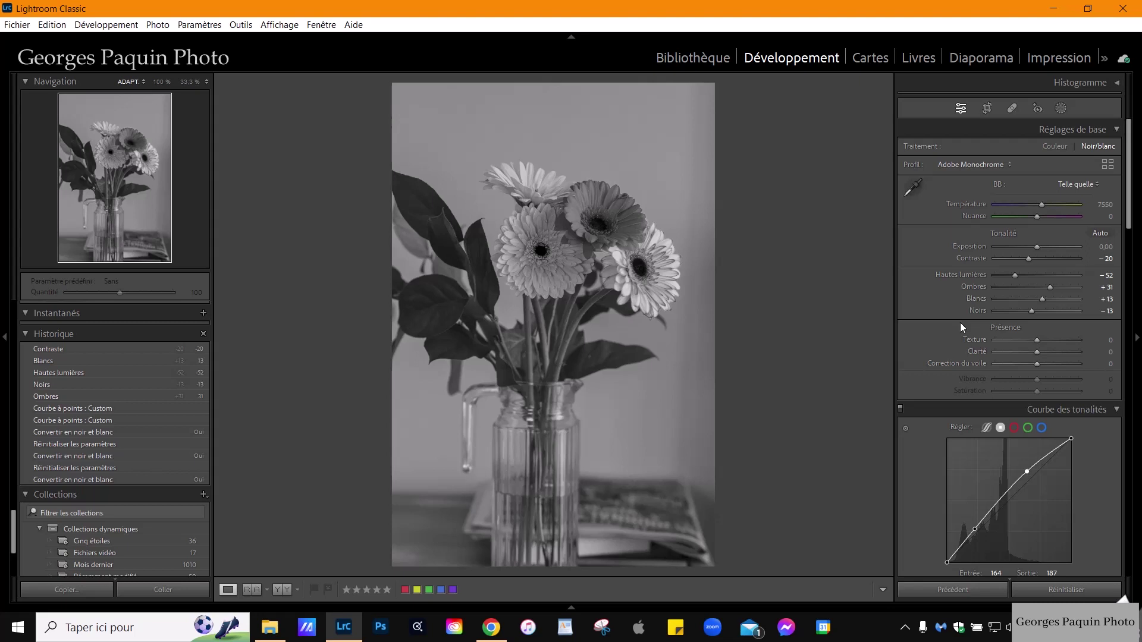
{"action": "scroll", "coordinate": [926, 499], "scroll_direction": "down", "scroll_amount": 3}
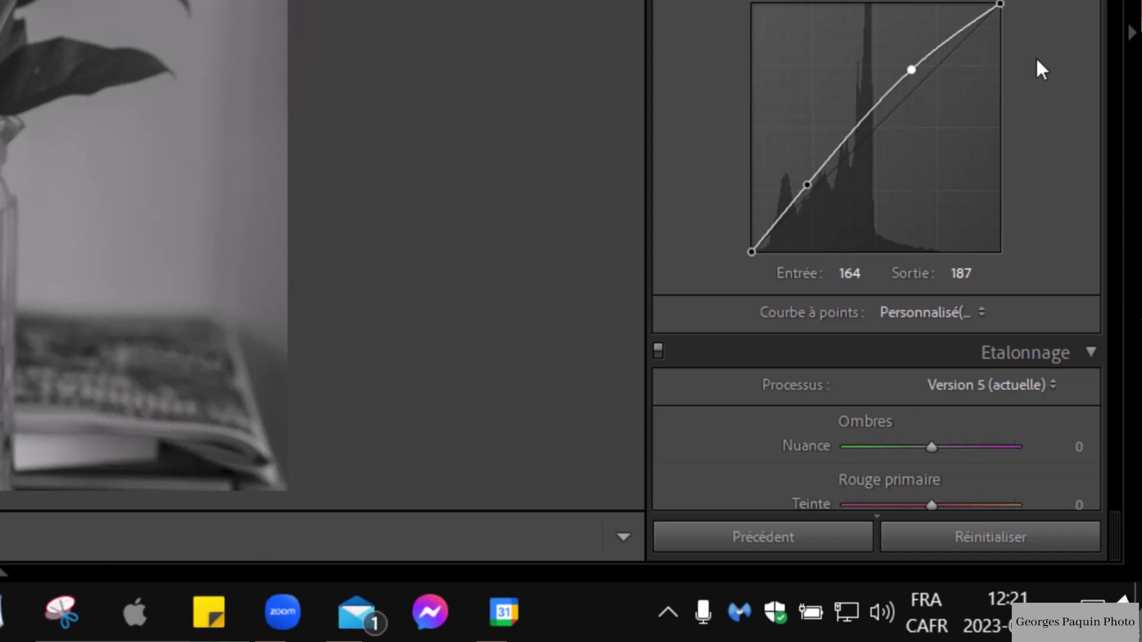
{"action": "scroll", "coordinate": [1036, 59], "scroll_direction": "up", "scroll_amount": 3}
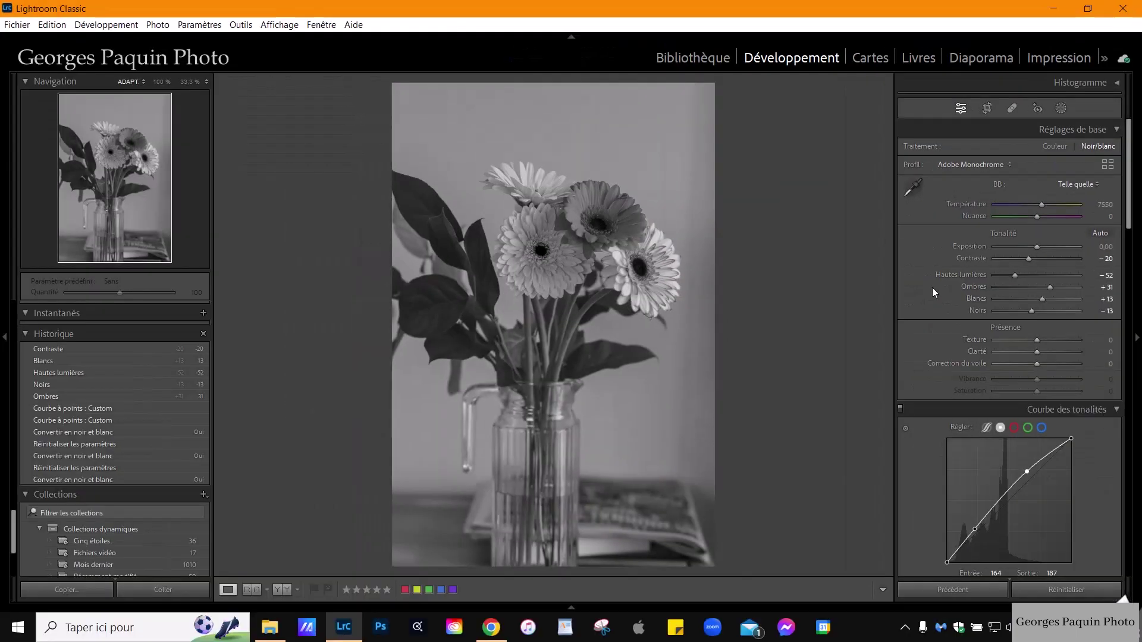
{"action": "scroll", "coordinate": [721, 397], "scroll_direction": "down", "scroll_amount": 3}
{"action": "scroll", "coordinate": [932, 287], "scroll_direction": "down", "scroll_amount": 8}
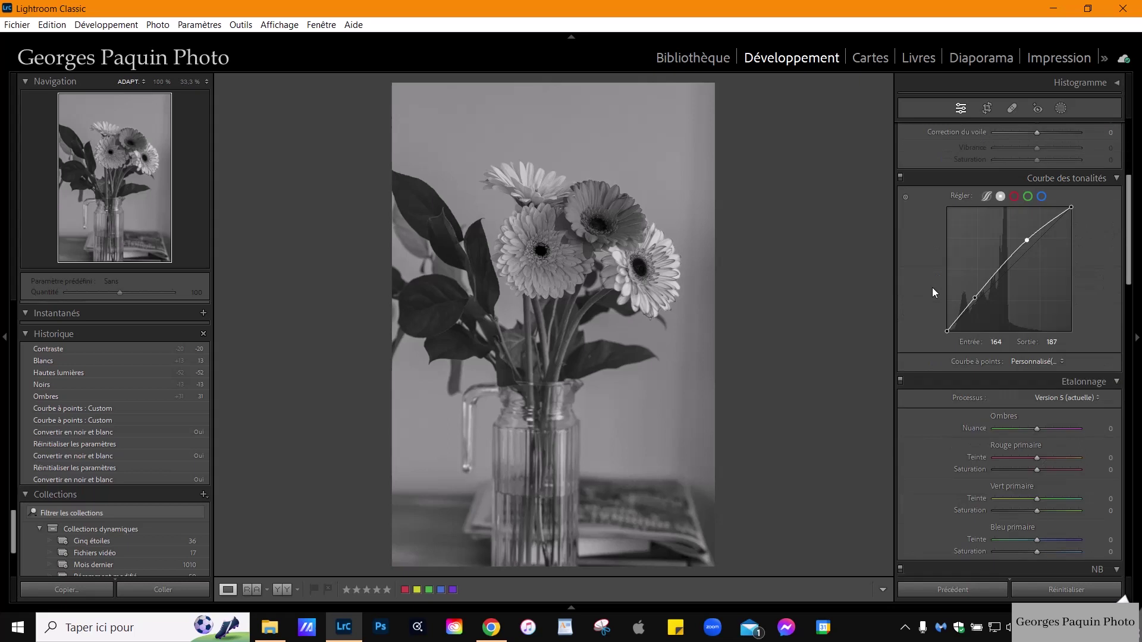
{"action": "scroll", "coordinate": [932, 288], "scroll_direction": "up", "scroll_amount": 2}
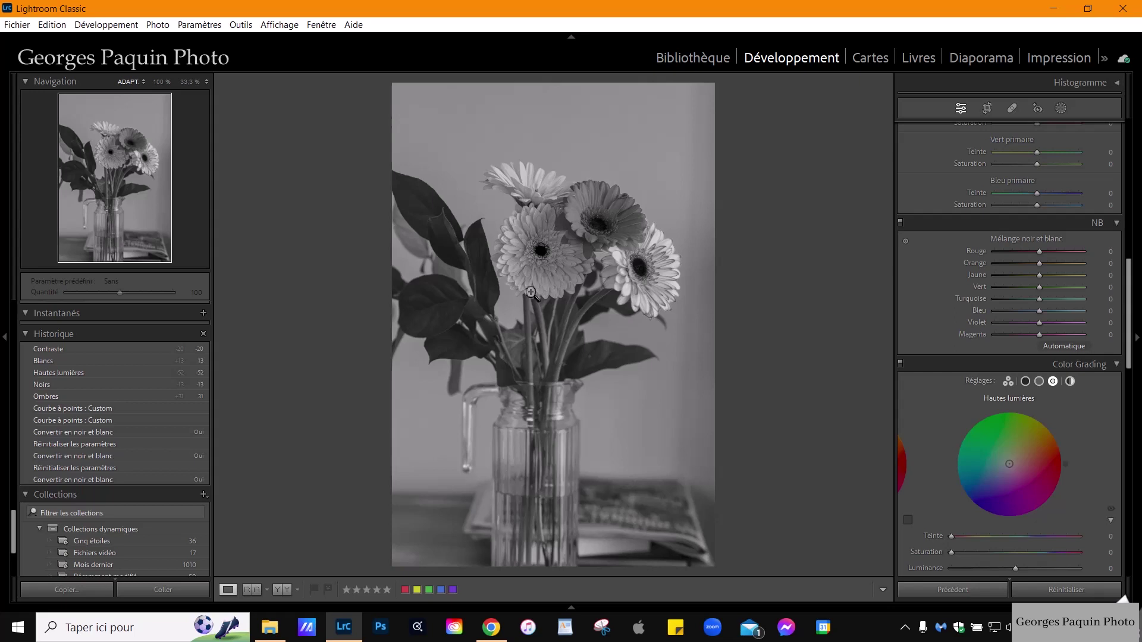
Compare the photo before and after side by side, examining the red and yellow-orange flowers at 50 % zoom
{"action": "left_click", "coordinate": [278, 592]}
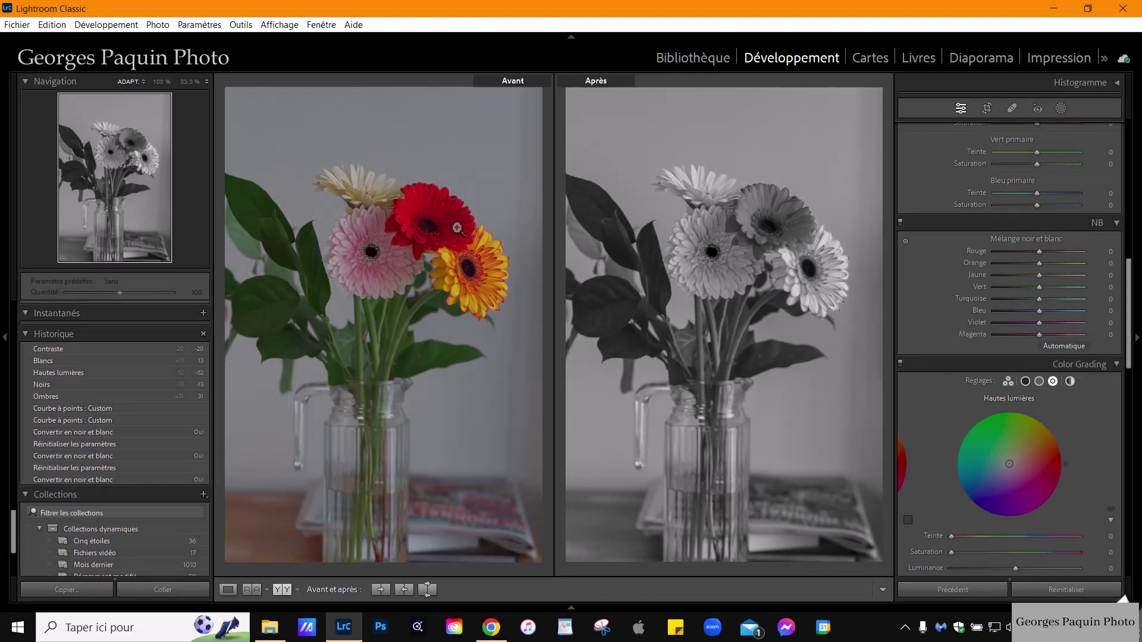
{"action": "left_click", "coordinate": [452, 259]}
{"action": "left_click_drag", "start_coordinate": [481, 298], "coordinate": [395, 301]}
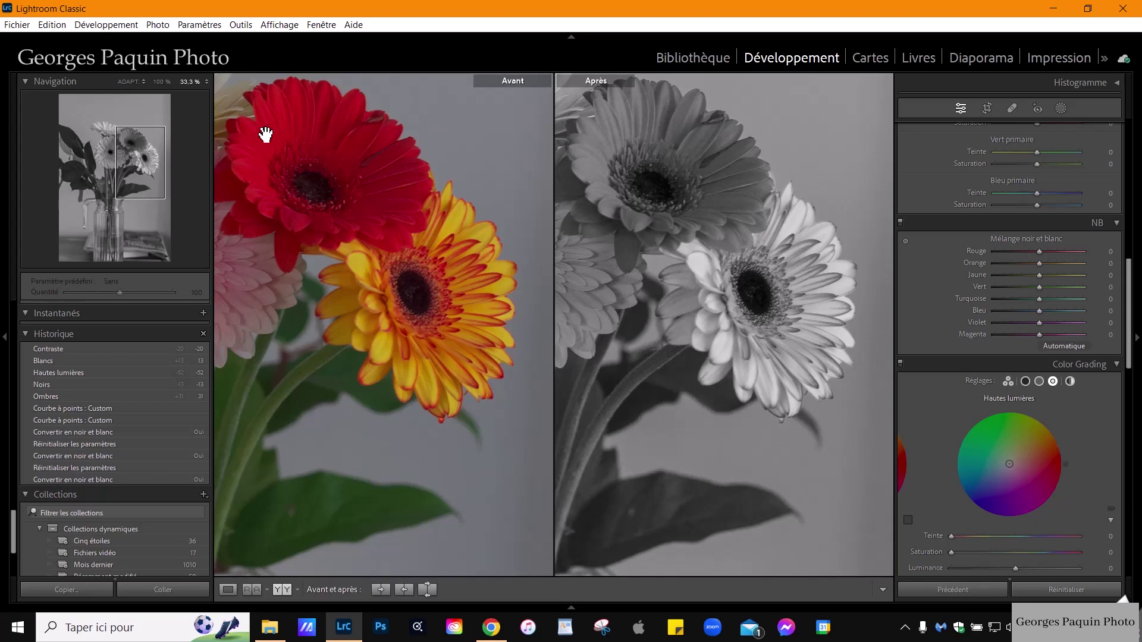
{"action": "left_click_drag", "start_coordinate": [298, 154], "coordinate": [352, 214]}
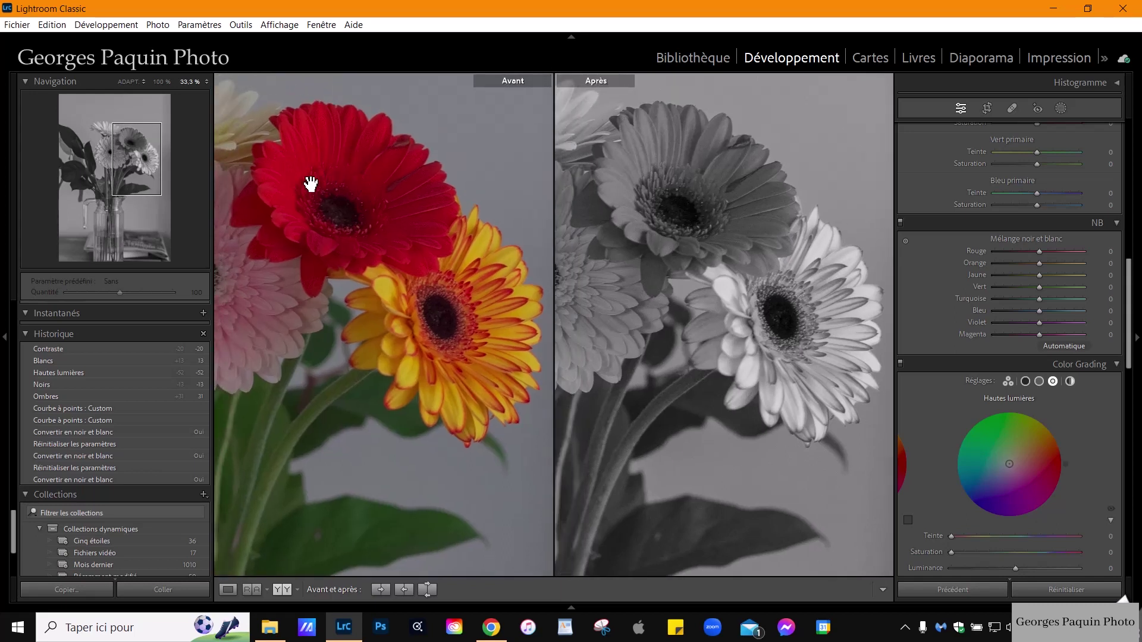
{"action": "left_click", "coordinate": [473, 339]}
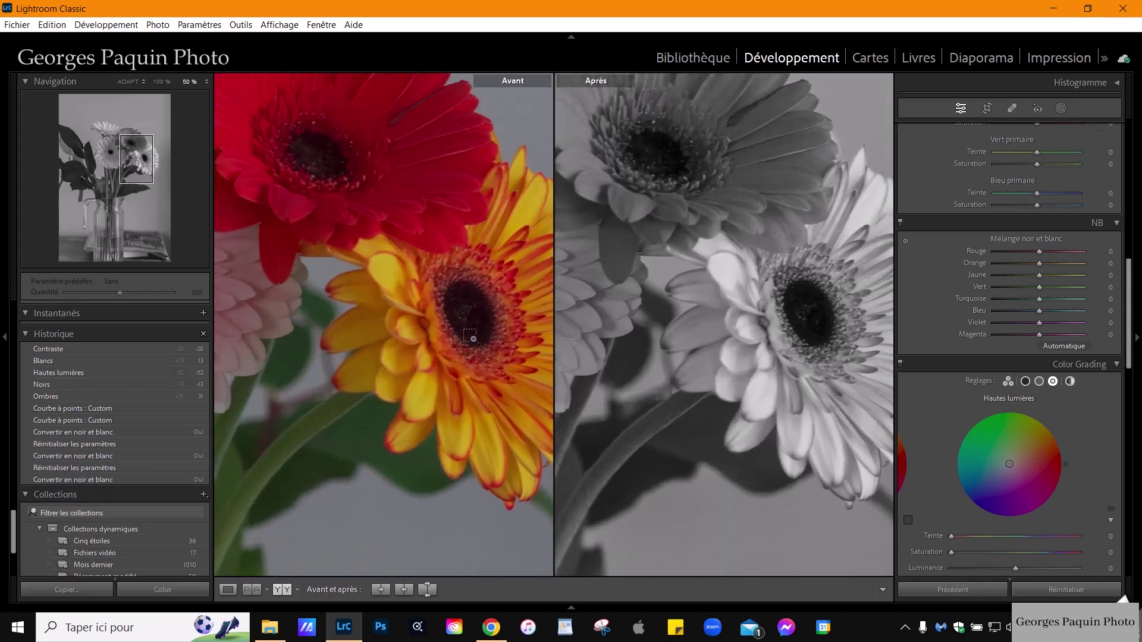
{"action": "left_click_drag", "start_coordinate": [471, 339], "coordinate": [390, 326]}
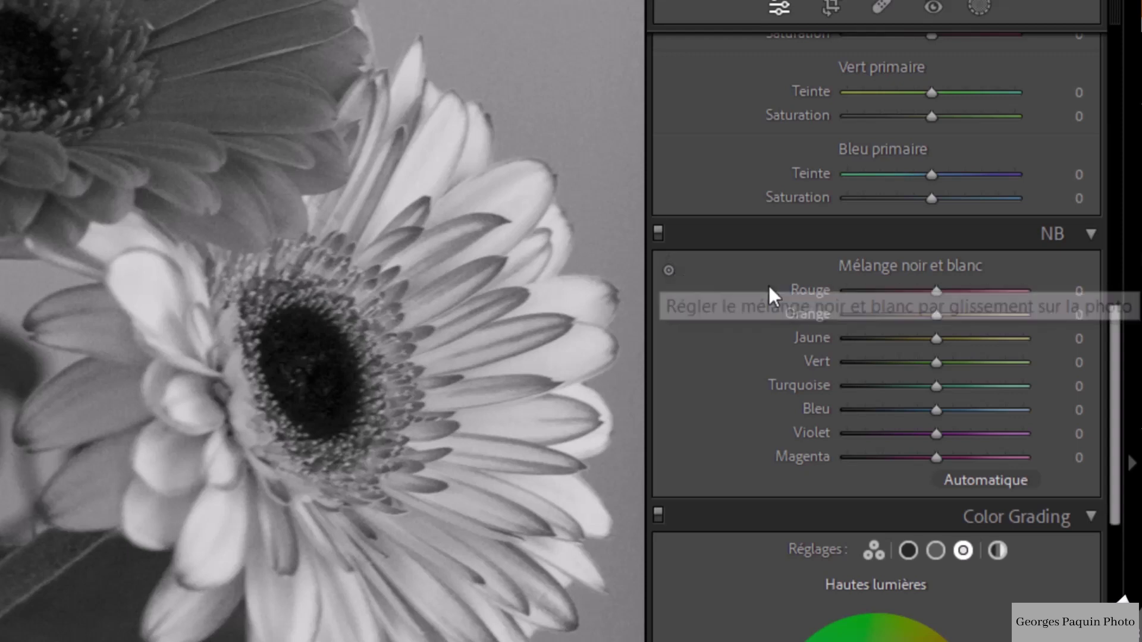
Darken the yellow-orange petals with the black-and-white mix targeted adjustment, reaching Orange −12 and Jaune −22
{"action": "left_click", "coordinate": [671, 277]}
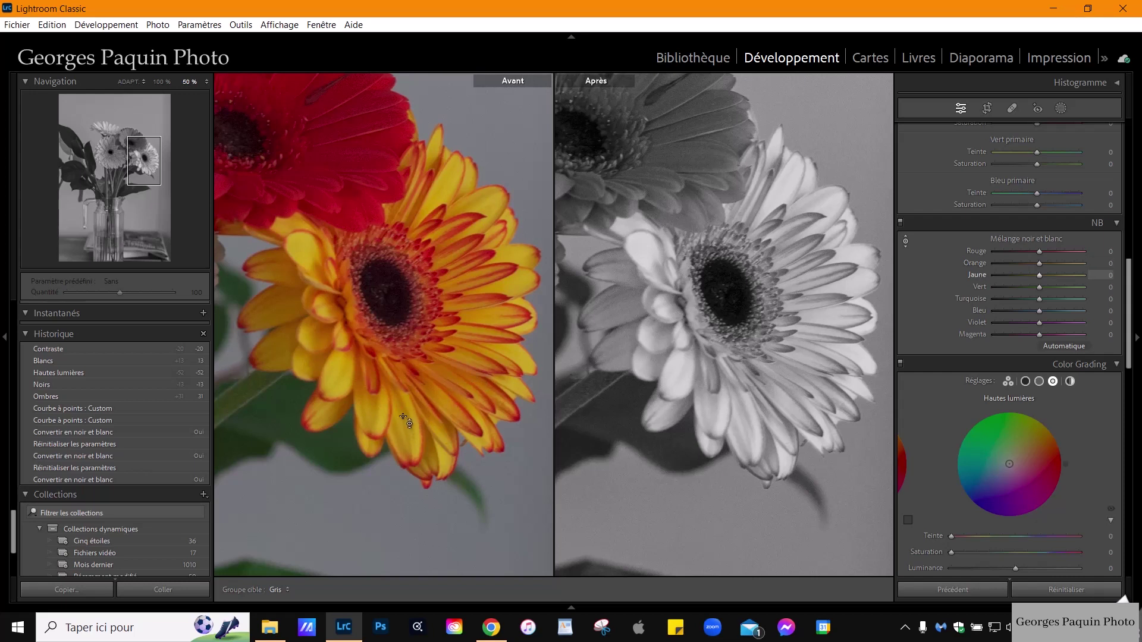
{"action": "left_click_drag", "start_coordinate": [380, 226], "coordinate": [381, 253]}
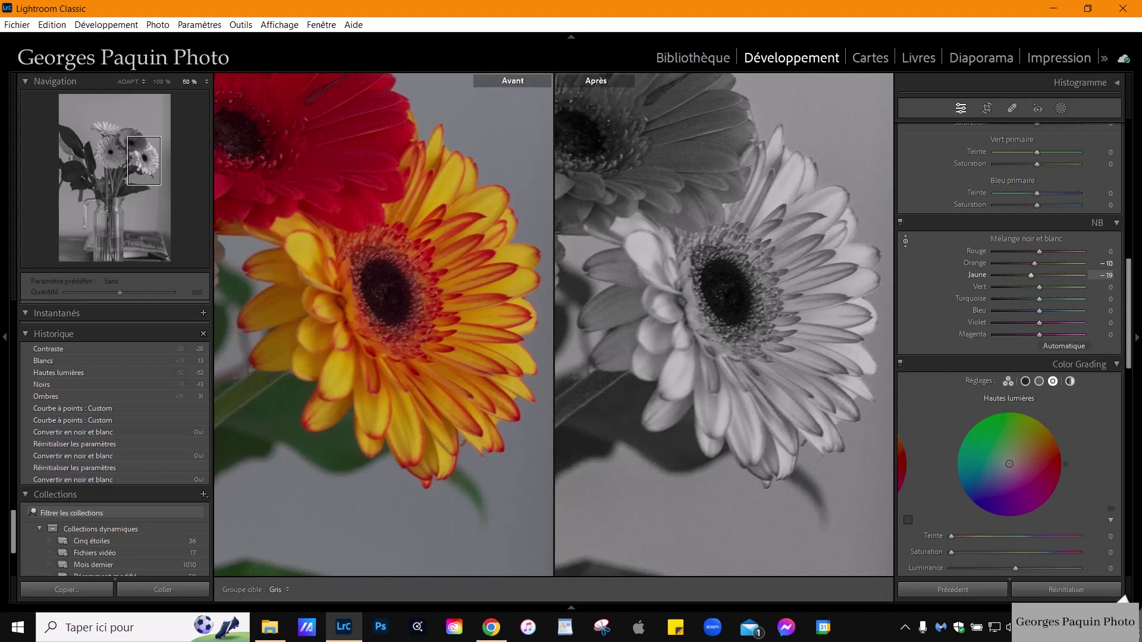
{"action": "left_click_drag", "start_coordinate": [404, 422], "coordinate": [404, 423]}
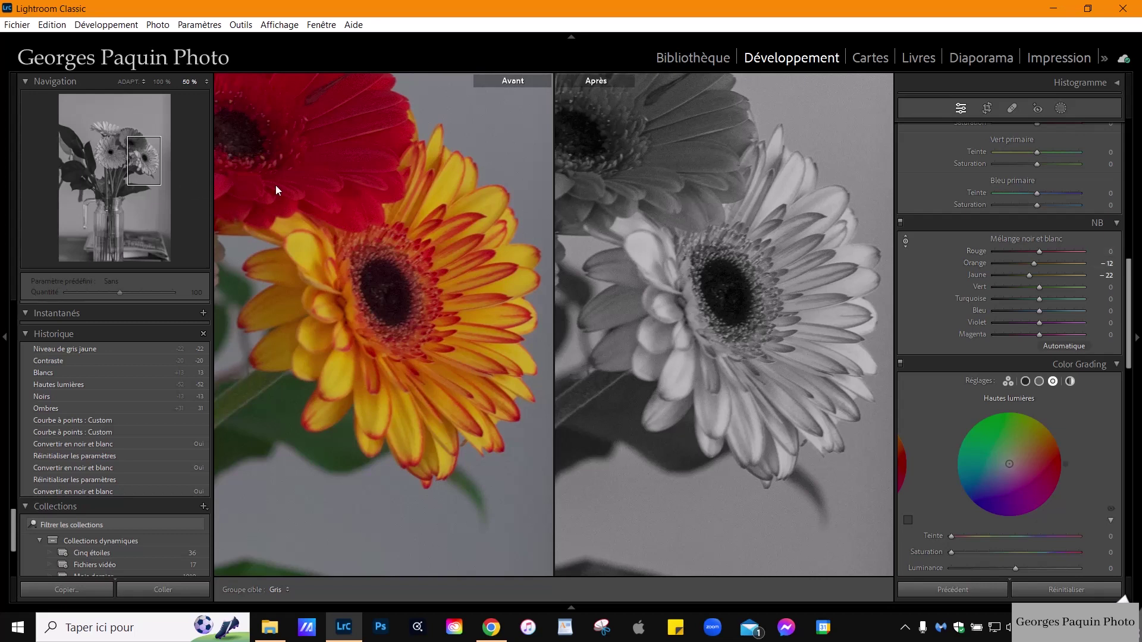
Brighten the red flower's petals with the targeted adjustment to Rouge +30 and Orange +8, and end the targeted adjustment
{"action": "left_click_drag", "start_coordinate": [328, 194], "coordinate": [465, 328]}
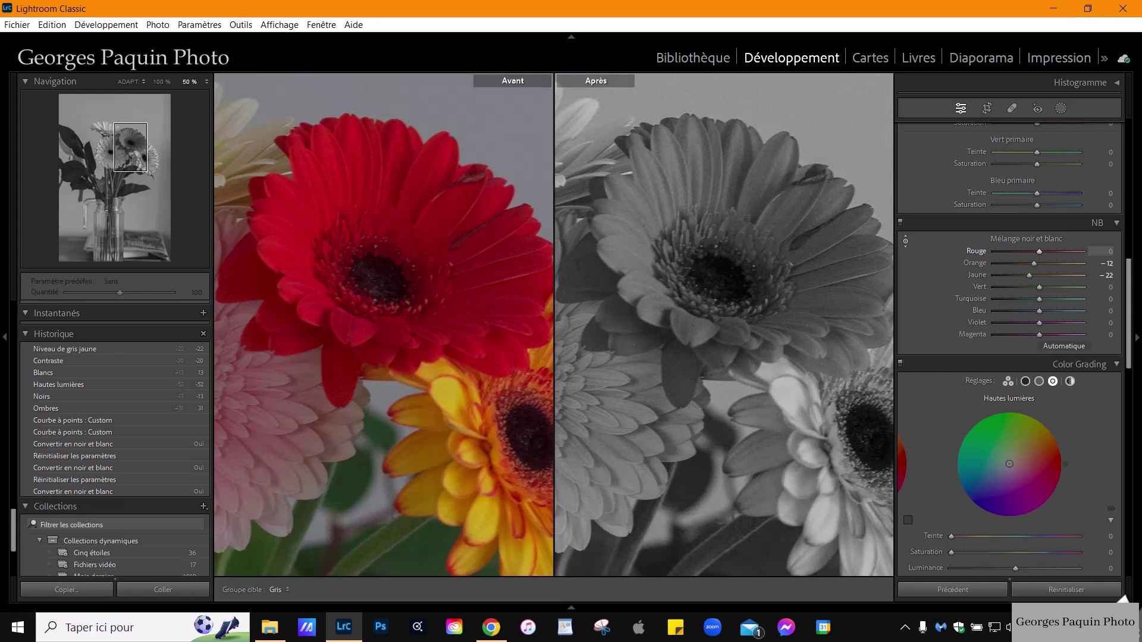
{"action": "left_click_drag", "start_coordinate": [386, 197], "coordinate": [387, 178]}
{"action": "left_click_drag", "start_coordinate": [696, 165], "coordinate": [696, 156]}
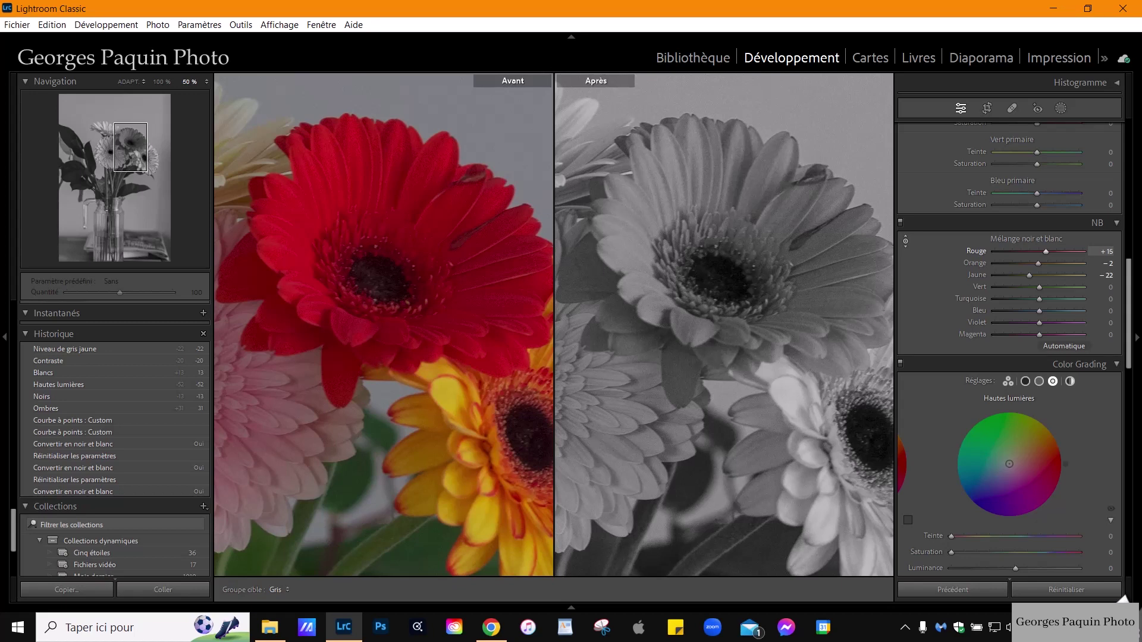
{"action": "mouse_move", "coordinate": [696, 156]}
{"action": "left_mouse_down"}
{"action": "mouse_move", "coordinate": [697, 146]}
{"action": "mouse_move", "coordinate": [697, 155]}
{"action": "left_mouse_up"}
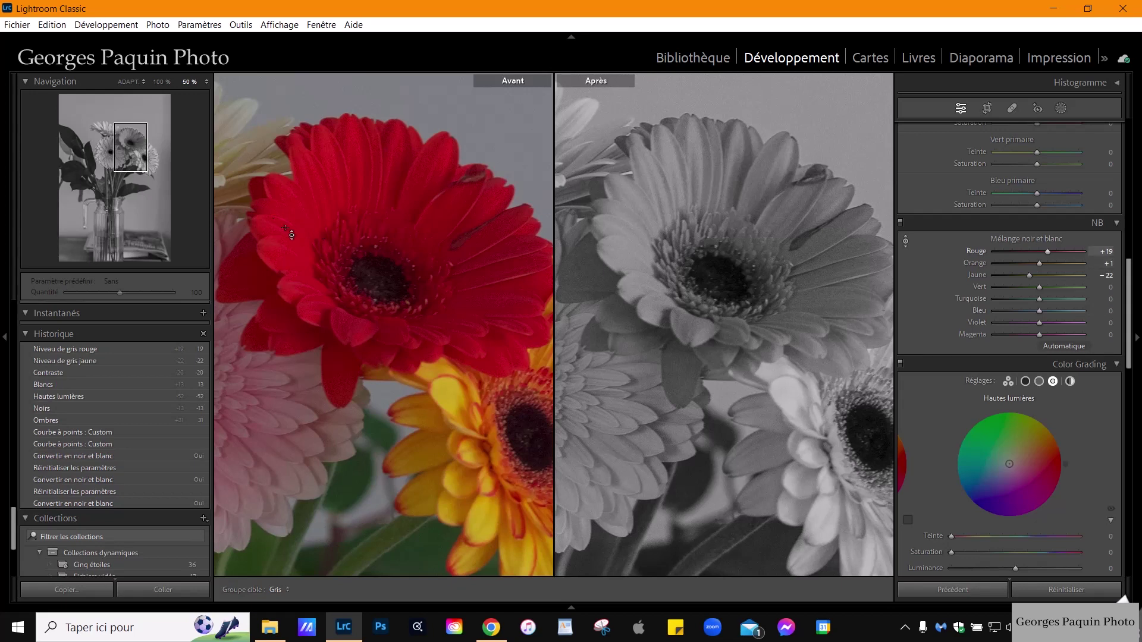
{"action": "left_click_drag", "start_coordinate": [416, 178], "coordinate": [416, 167]}
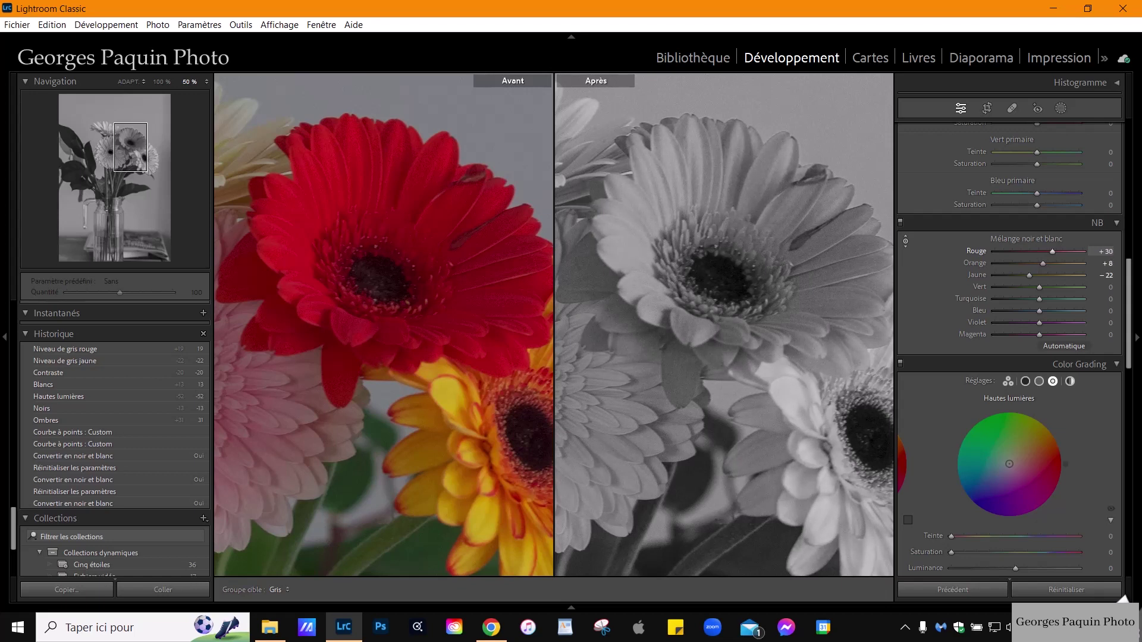
{"action": "left_click", "coordinate": [905, 240]}
Brighten the green leaves with the black-and-white mix targeted adjustment, reaching Vert +26 and Jaune −9
{"action": "left_click", "coordinate": [756, 359]}
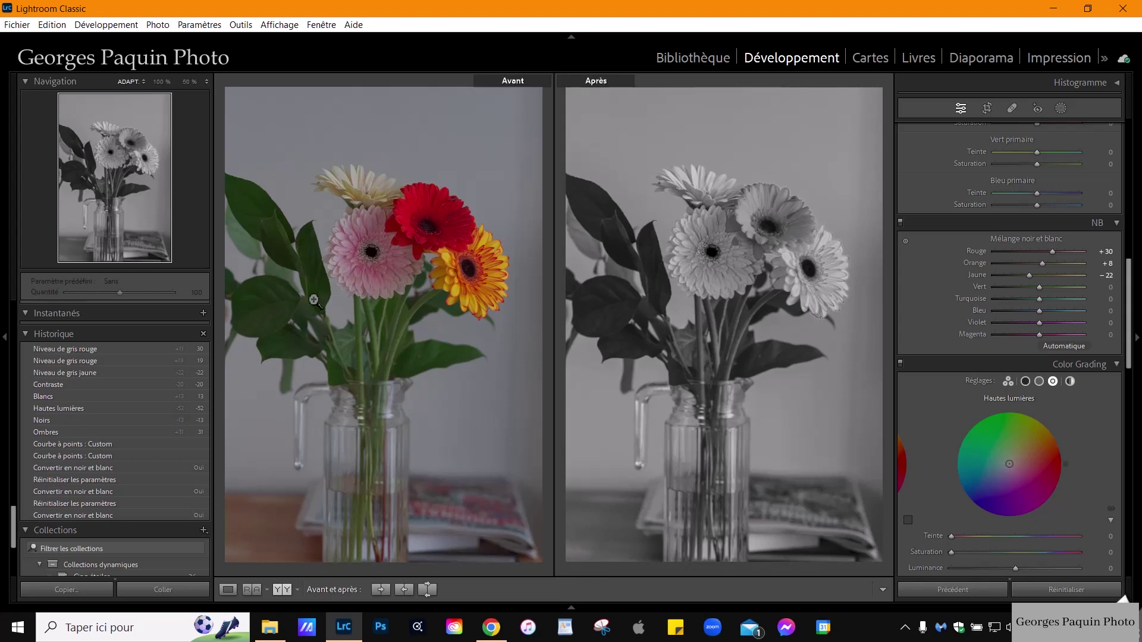
{"action": "left_click", "coordinate": [642, 313]}
{"action": "left_click_drag", "start_coordinate": [684, 285], "coordinate": [785, 398]}
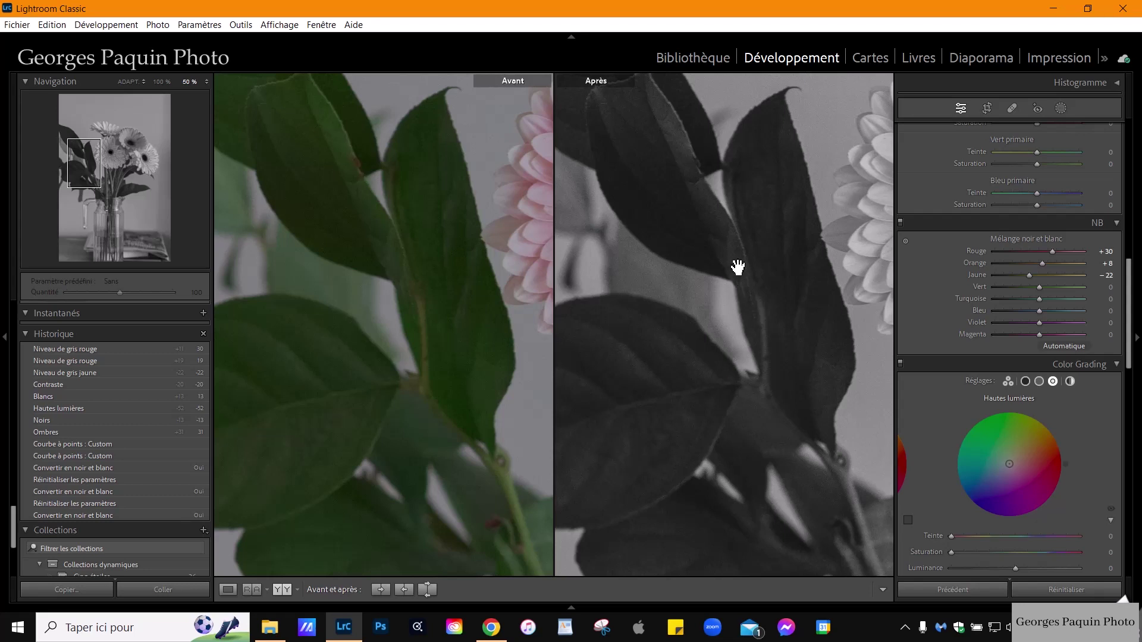
{"action": "left_click_drag", "start_coordinate": [757, 244], "coordinate": [785, 289]}
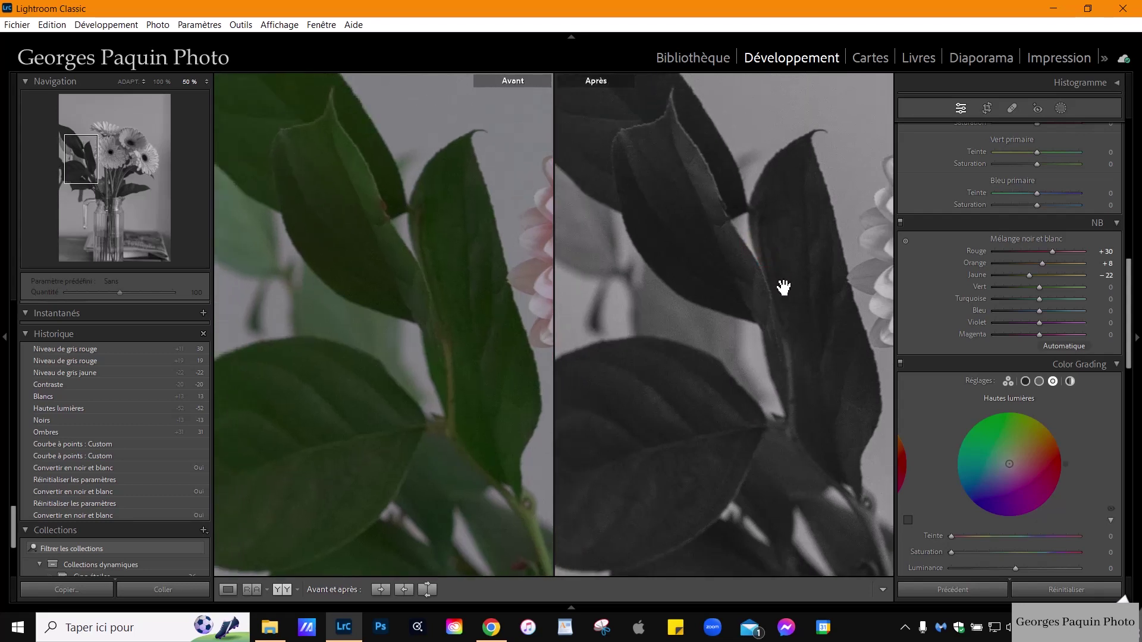
{"action": "left_click", "coordinate": [906, 241]}
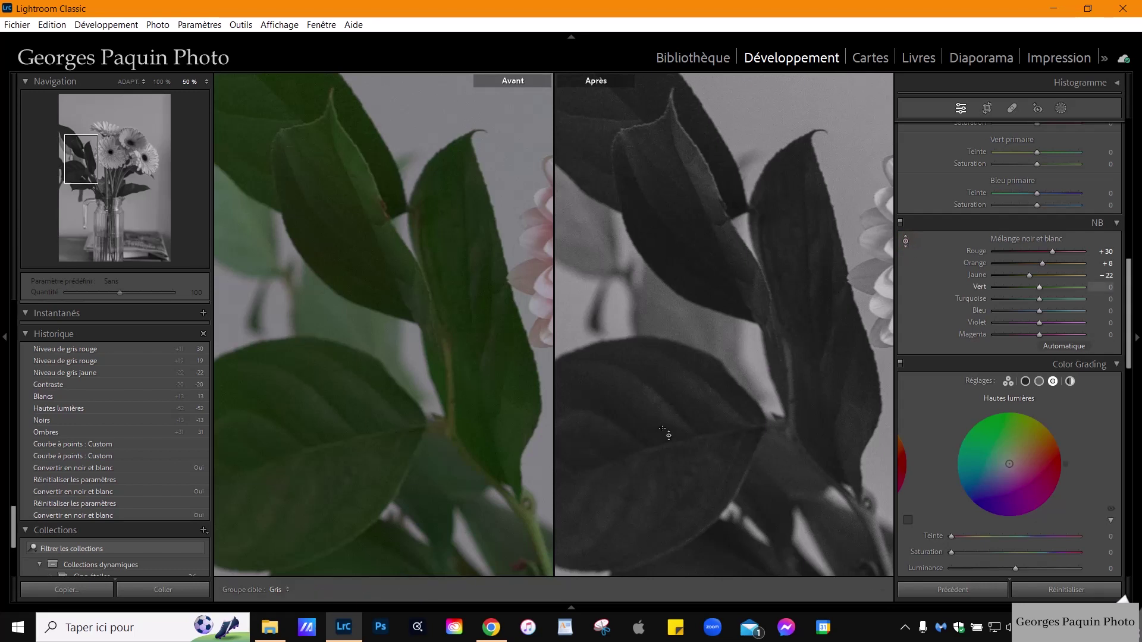
{"action": "left_click_drag", "start_coordinate": [668, 436], "coordinate": [668, 410]}
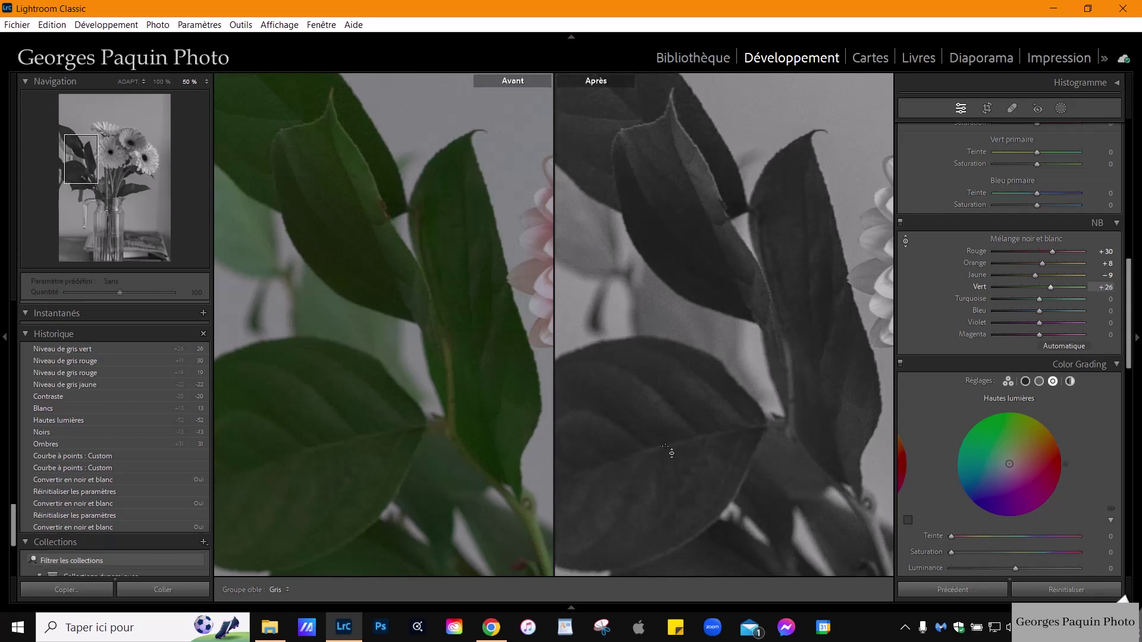
{"action": "left_click", "coordinate": [905, 241]}
Return to the full single-photo view and set Exposition to −0,13 and Contraste to −13
{"action": "key", "text": "d"}
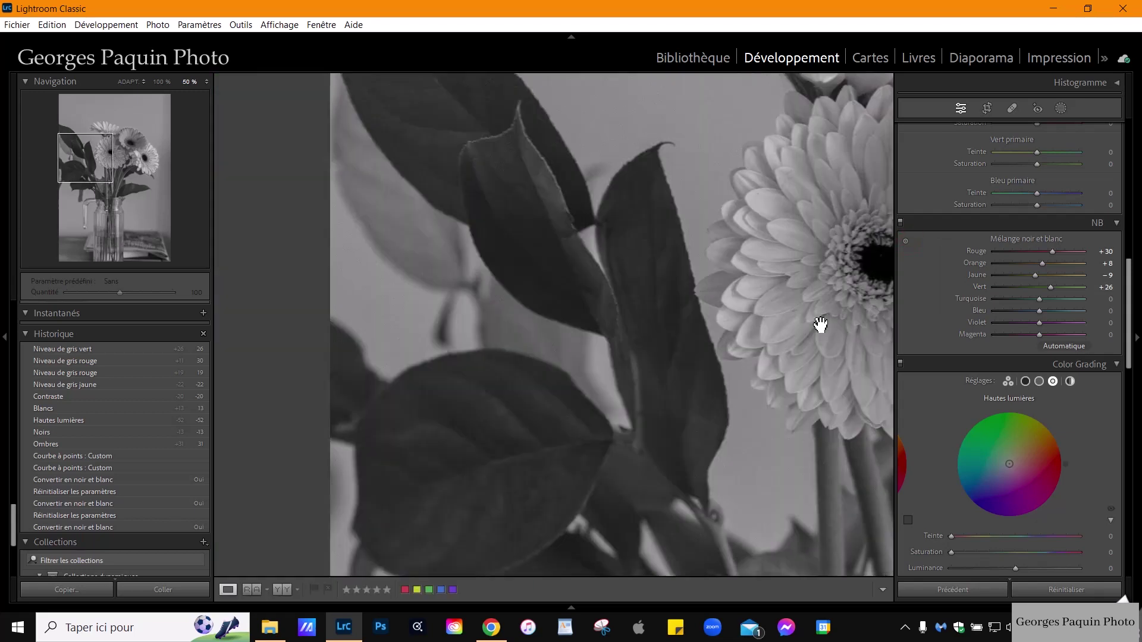
{"action": "left_click", "coordinate": [718, 327]}
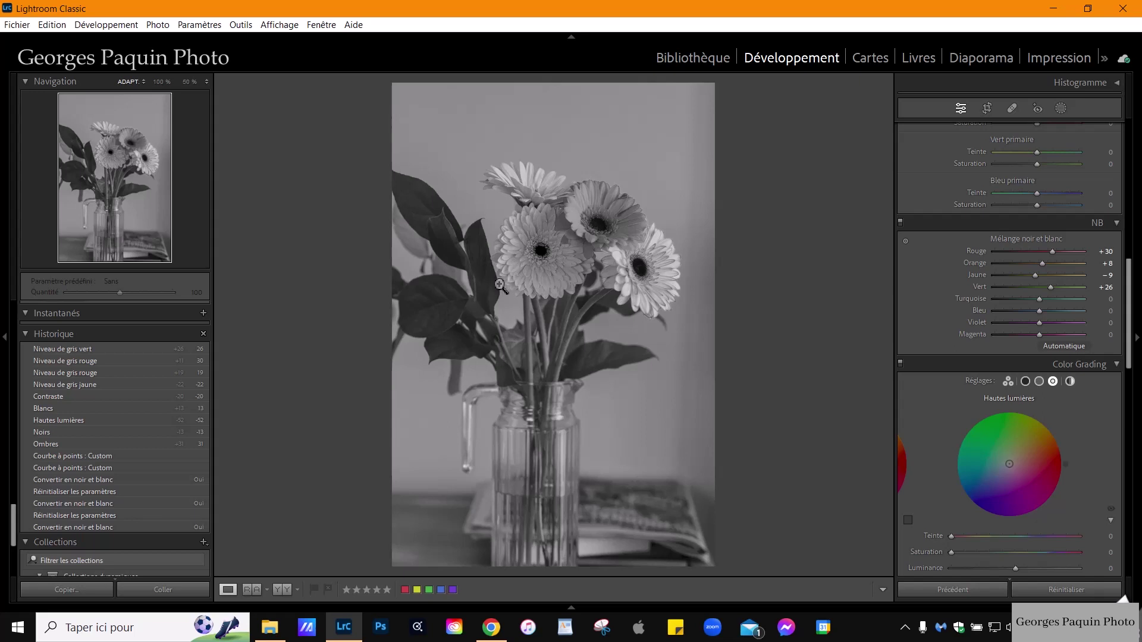
{"action": "scroll", "coordinate": [940, 301], "scroll_direction": "up", "scroll_amount": 10}
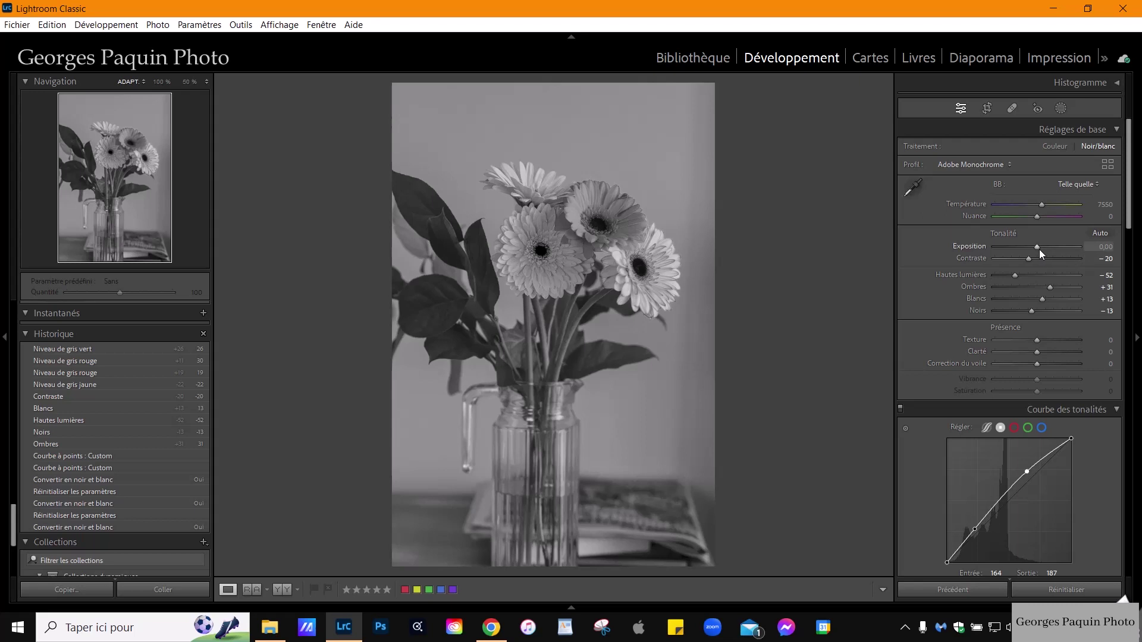
{"action": "left_click", "coordinate": [1040, 248]}
{"action": "key", "text": "Down"}
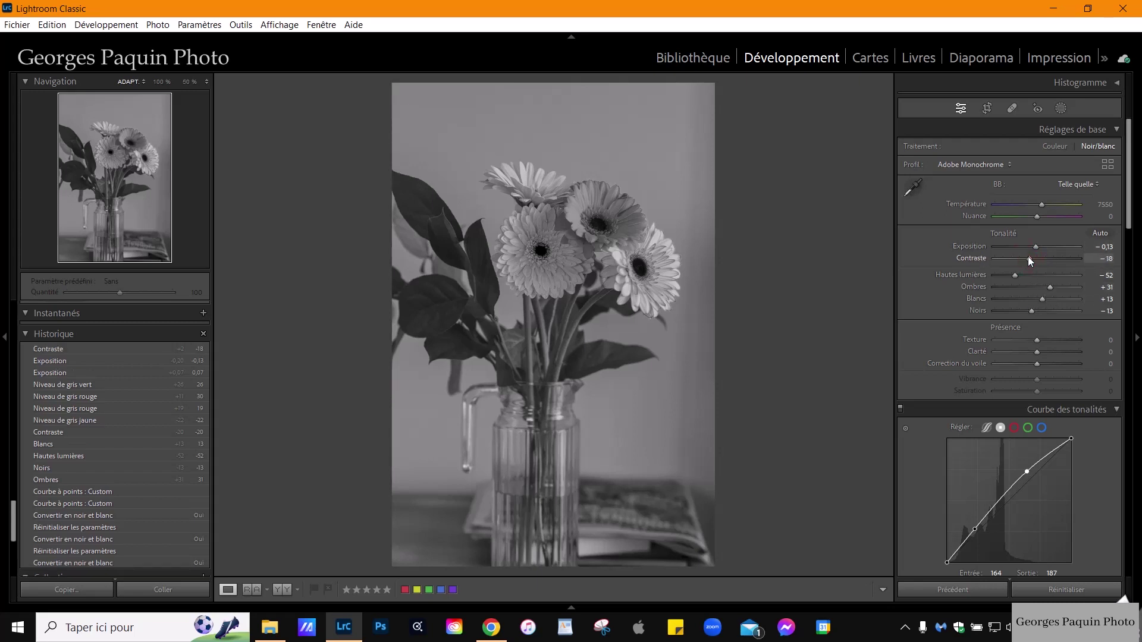
{"action": "key", "text": "Up"}
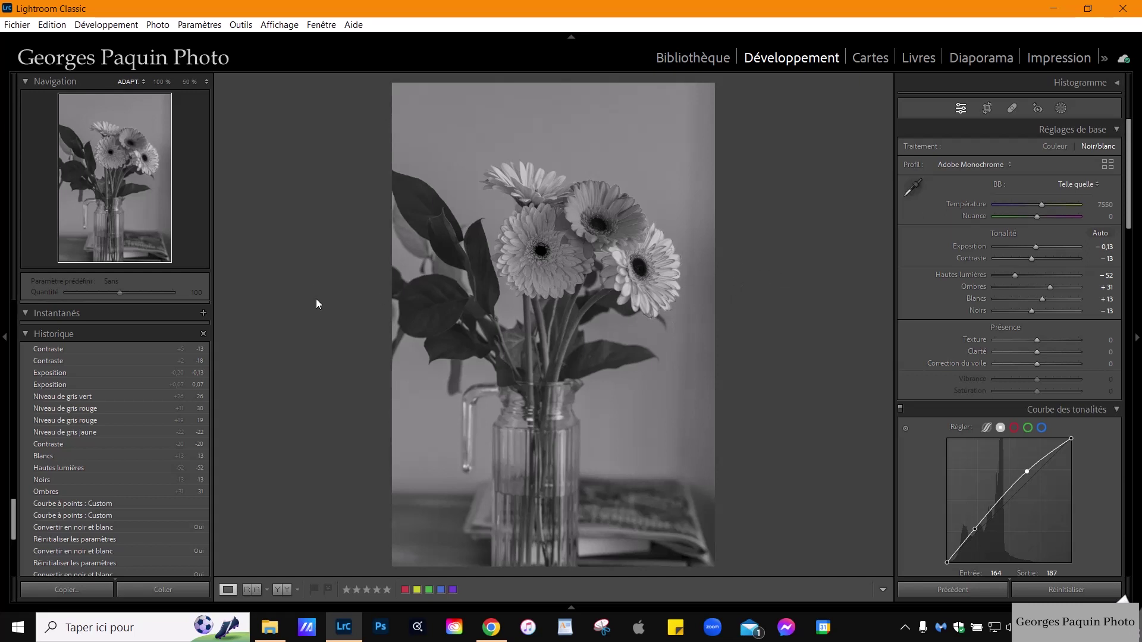
Create a new mask that automatically selects the subject of the photo
{"action": "left_click", "coordinate": [1062, 109]}
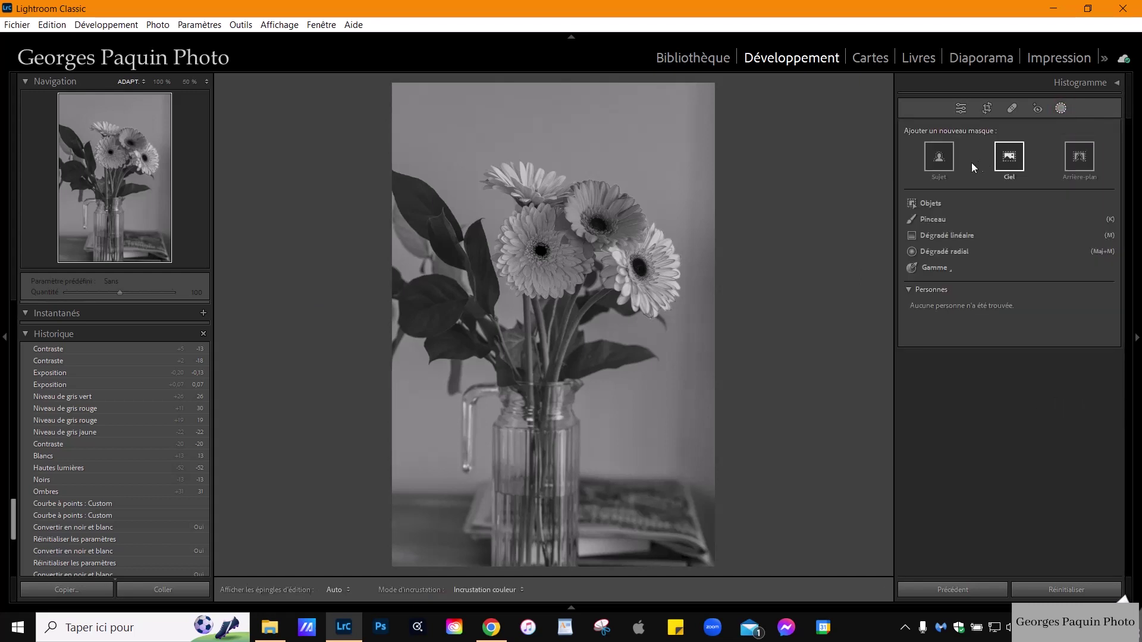
{"action": "left_click", "coordinate": [939, 157]}
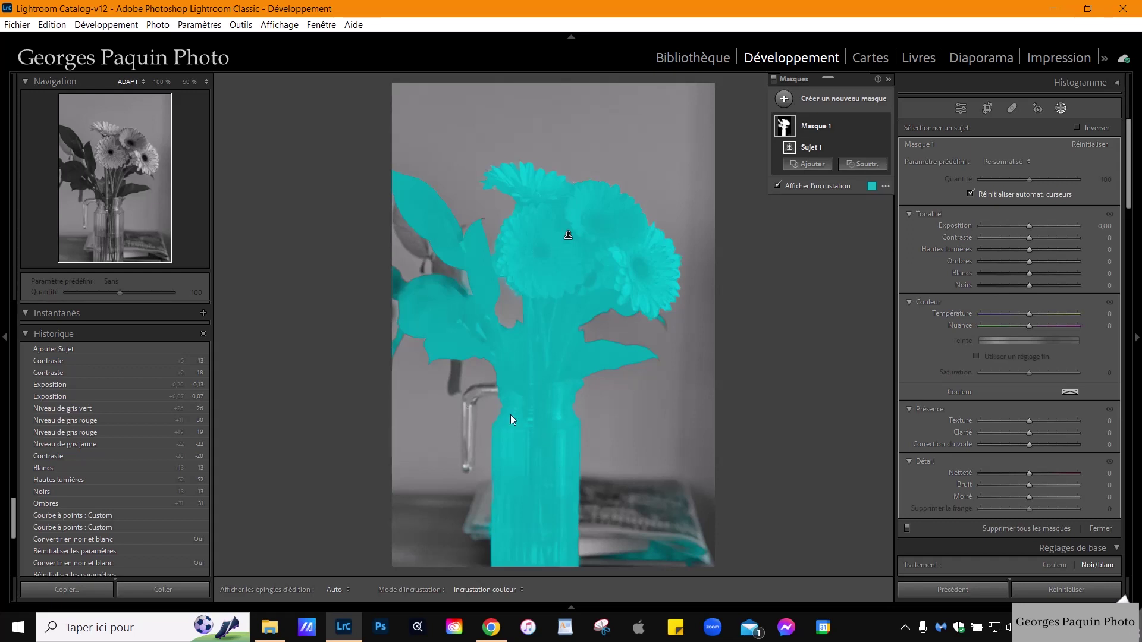
Examine the subject mask's coverage around the glass vase and its handle at 33 % zoom
{"action": "left_click", "coordinate": [189, 84]}
{"action": "left_click", "coordinate": [206, 81]}
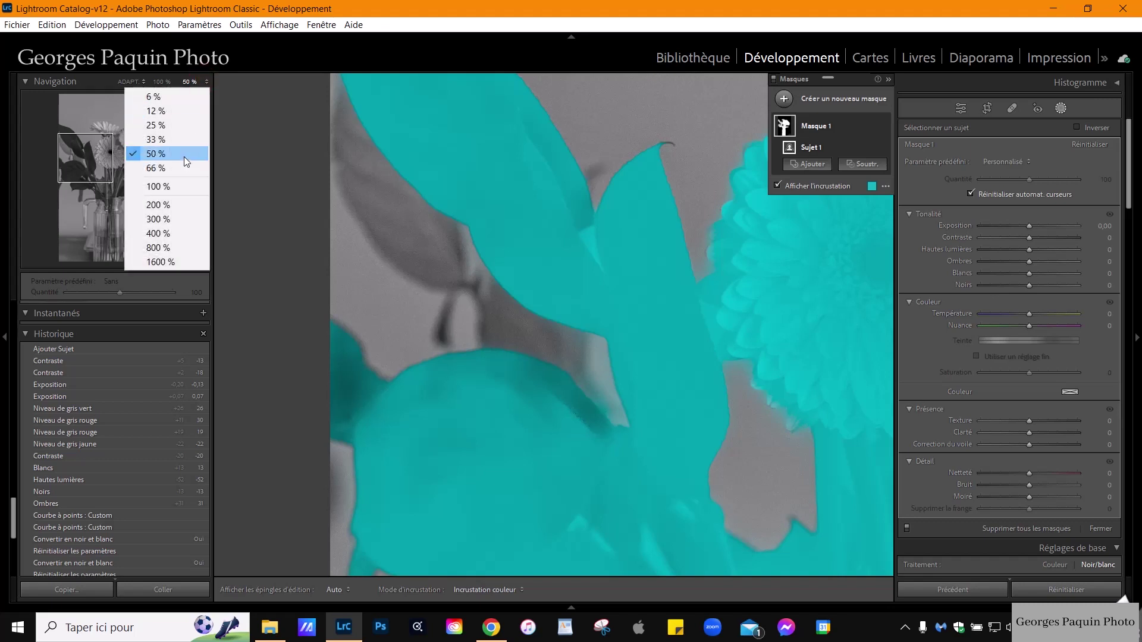
{"action": "left_click", "coordinate": [156, 140]}
{"action": "left_click", "coordinate": [115, 204]}
{"action": "left_click", "coordinate": [114, 222]}
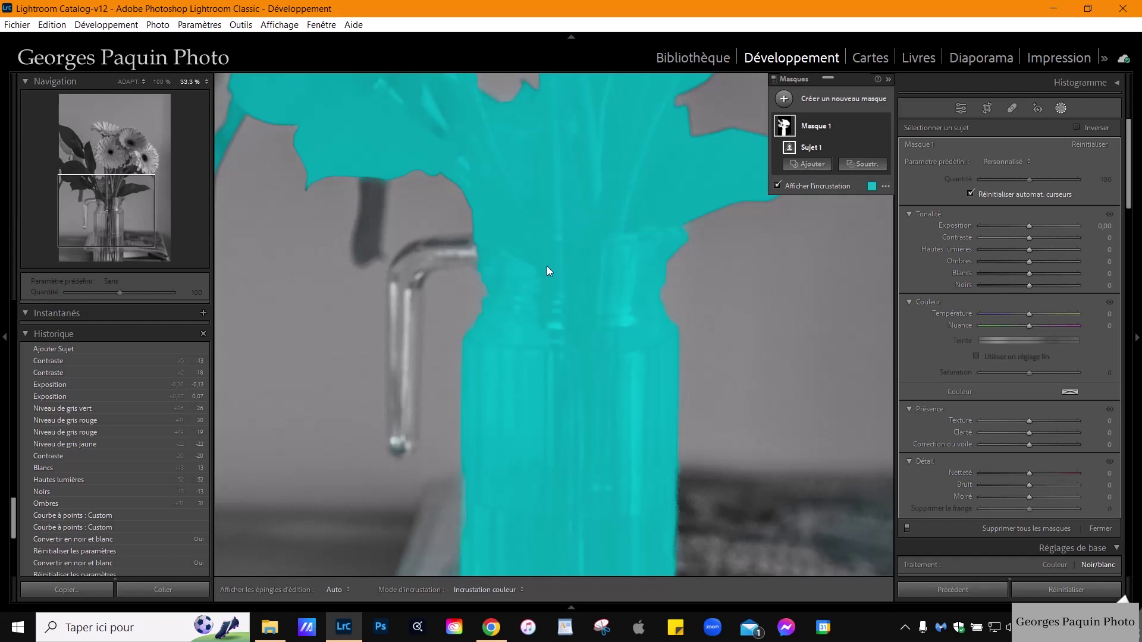
Add the glass vase's handle to the subject mask with an object selection brushed along the handle
{"action": "left_click", "coordinate": [821, 169]}
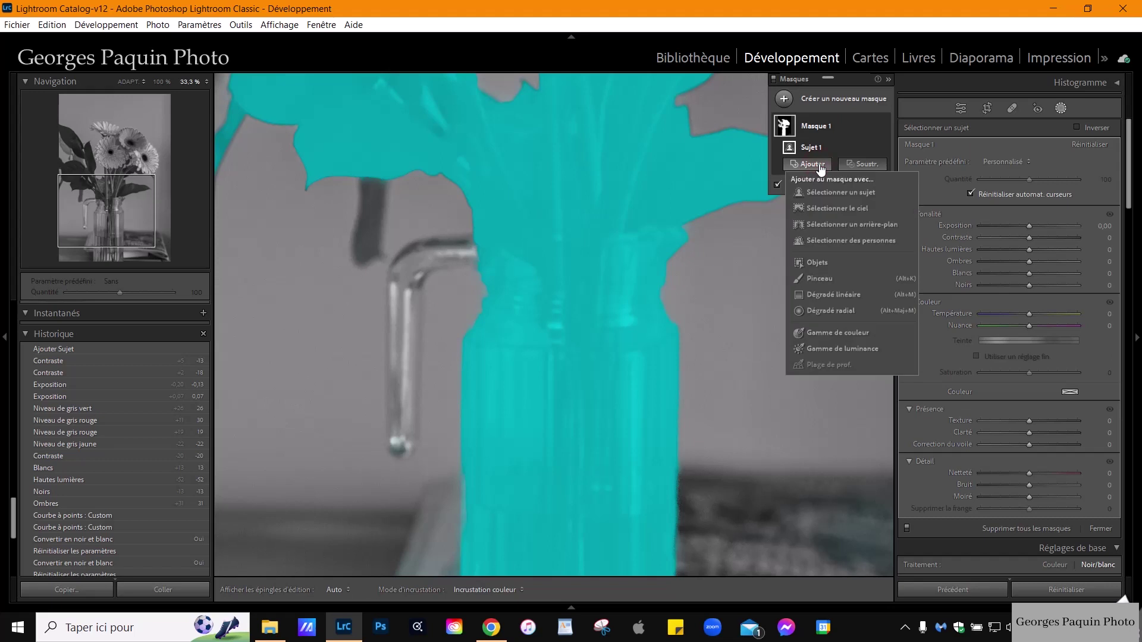
{"action": "left_click", "coordinate": [823, 265]}
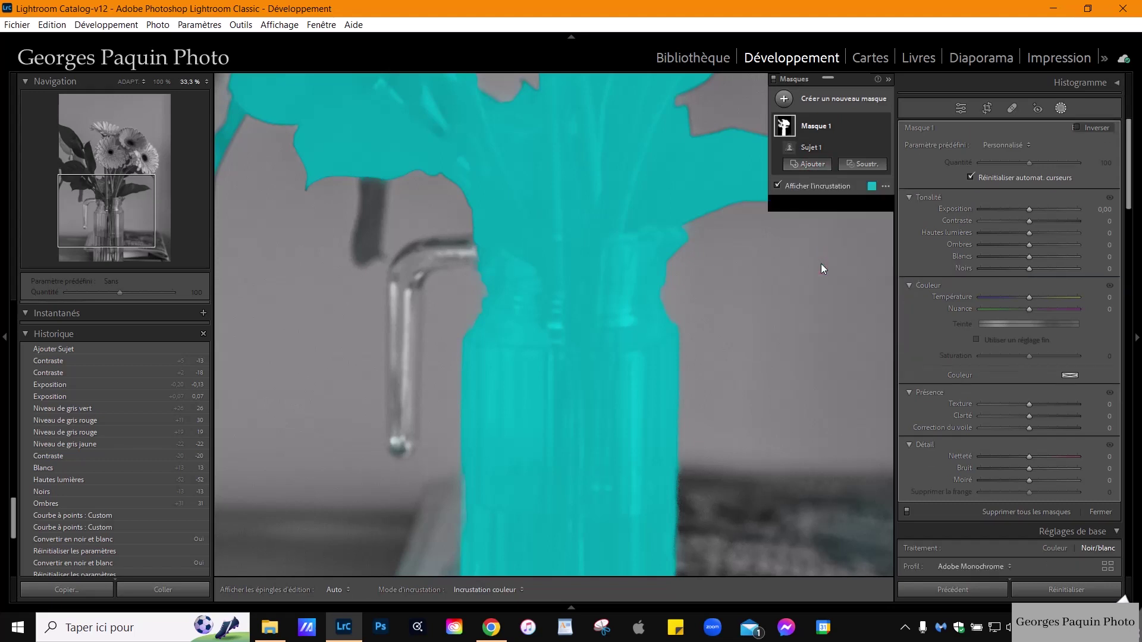
{"action": "left_click", "coordinate": [939, 148]}
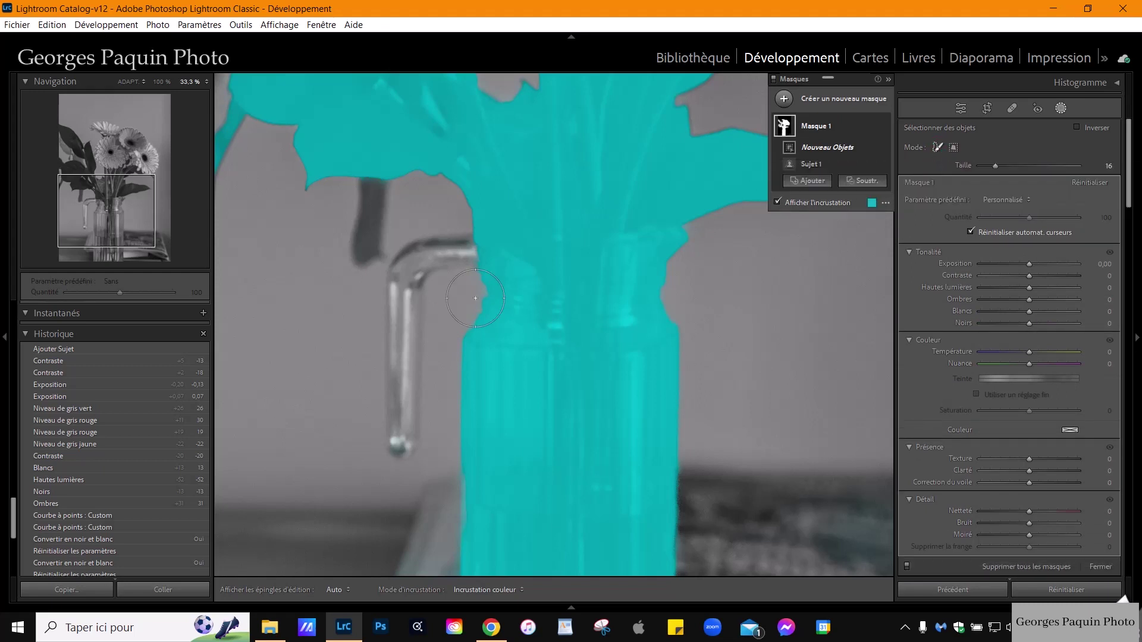
{"action": "mouse_move", "coordinate": [473, 250]}
{"action": "left_mouse_down"}
{"action": "mouse_move", "coordinate": [415, 269]}
{"action": "mouse_move", "coordinate": [407, 446]}
{"action": "left_mouse_up"}
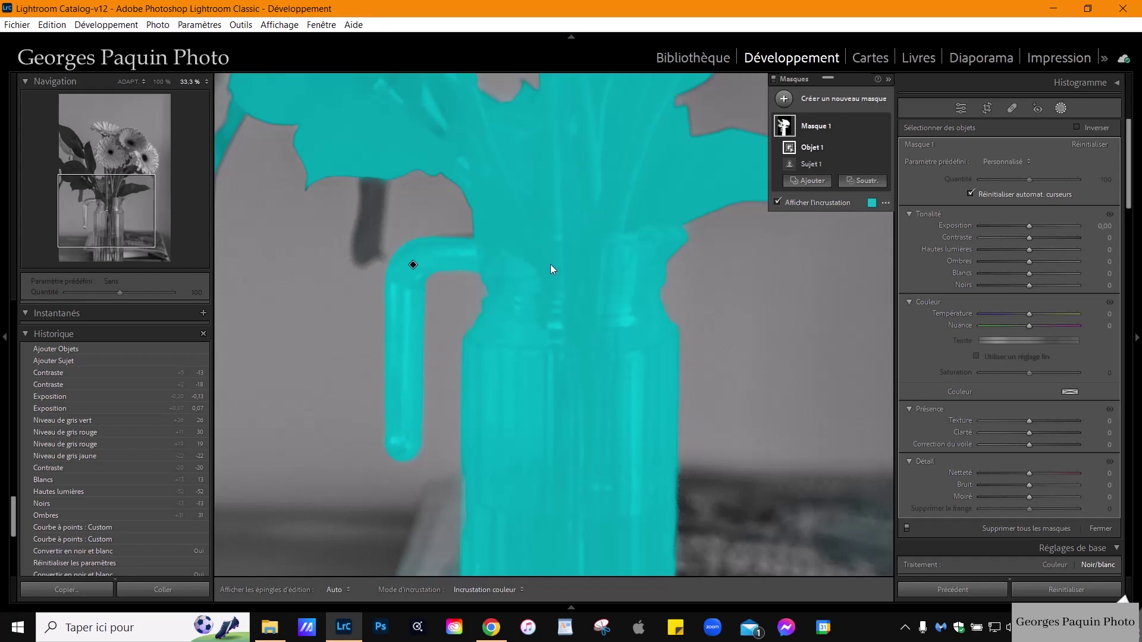
Return to the full-photo view and invert Masque 1 so it targets the background
{"action": "left_click", "coordinate": [127, 82]}
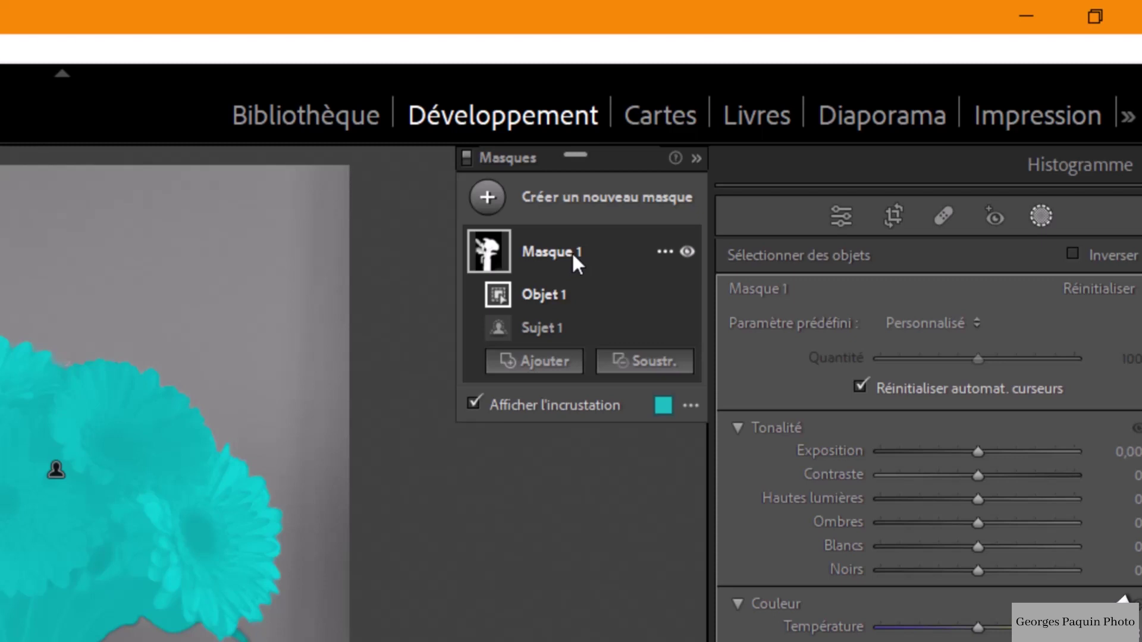
{"action": "left_click", "coordinate": [664, 252]}
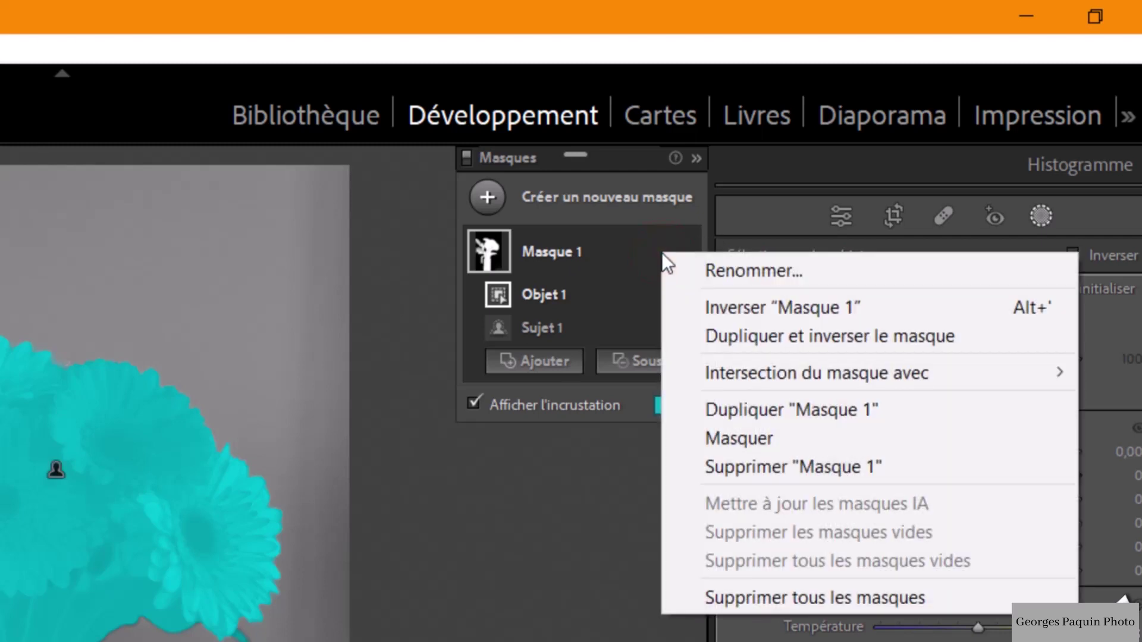
{"action": "left_click", "coordinate": [775, 311]}
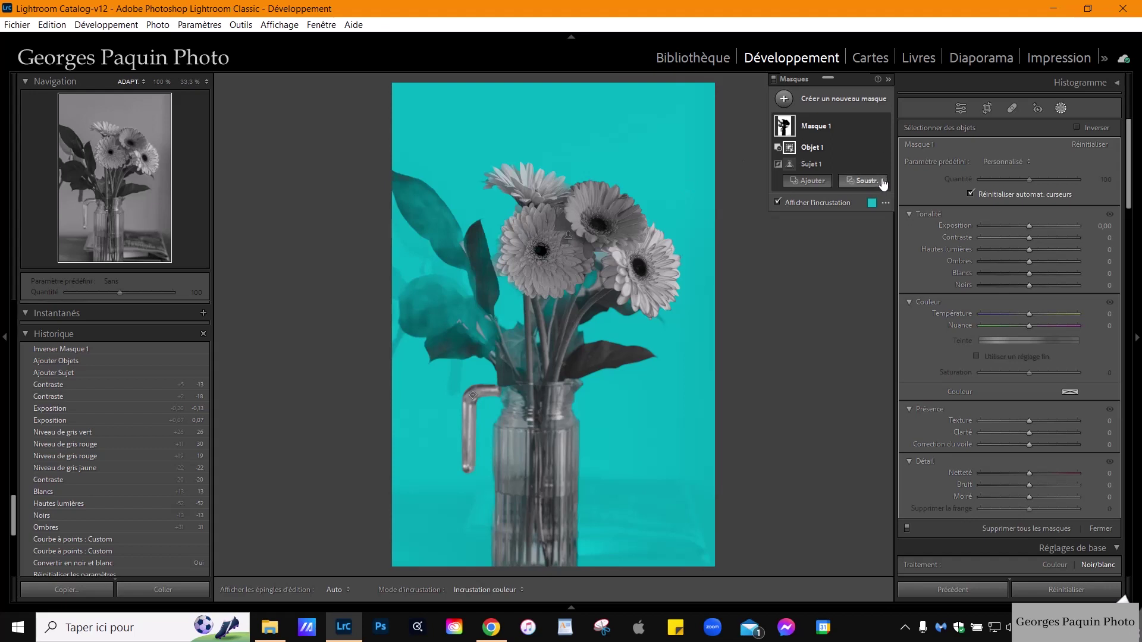
Intersect Masque 1 with a horizontal linear gradient spanning the photo's width, strongest at the photo's left edge and fading towards its right edge
{"action": "key", "text": "alt"}
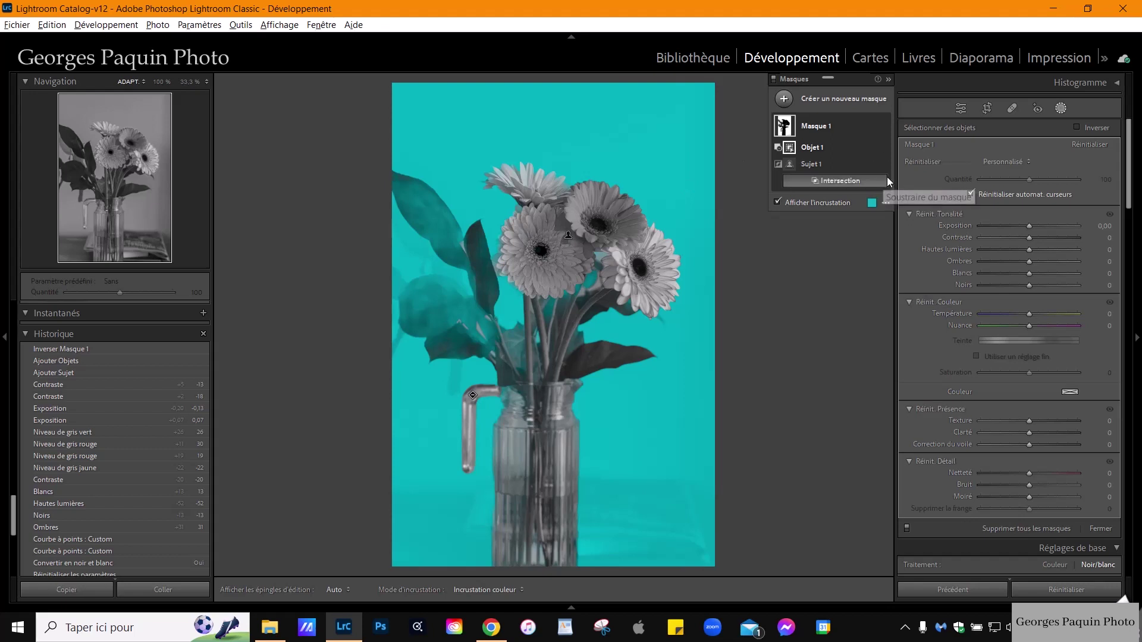
{"action": "left_click", "coordinate": [838, 182]}
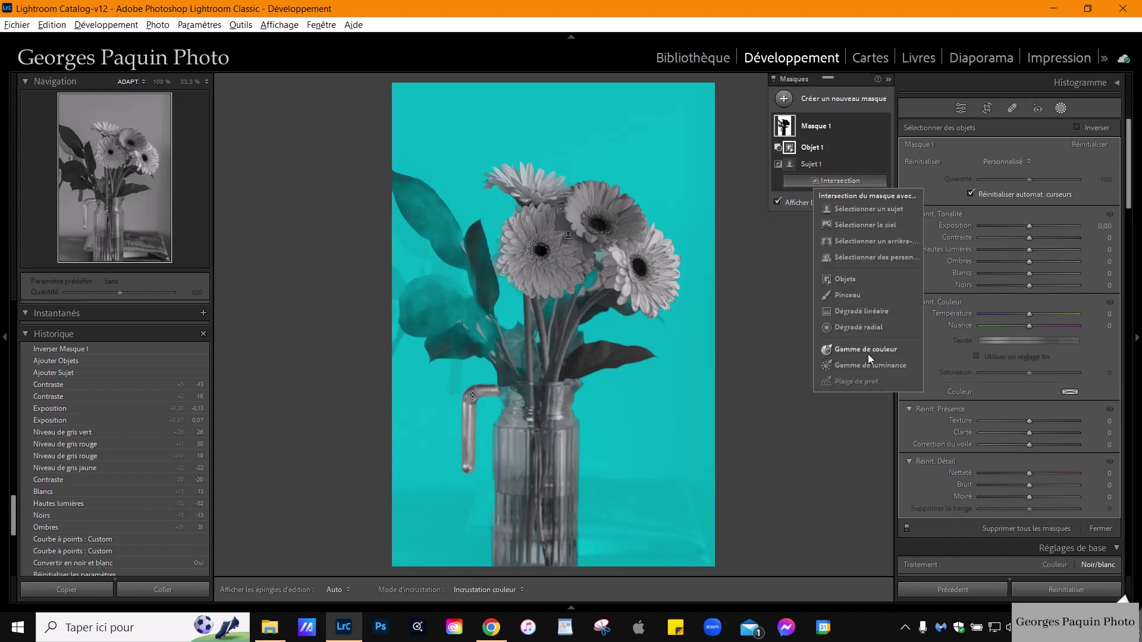
{"action": "left_click", "coordinate": [880, 313]}
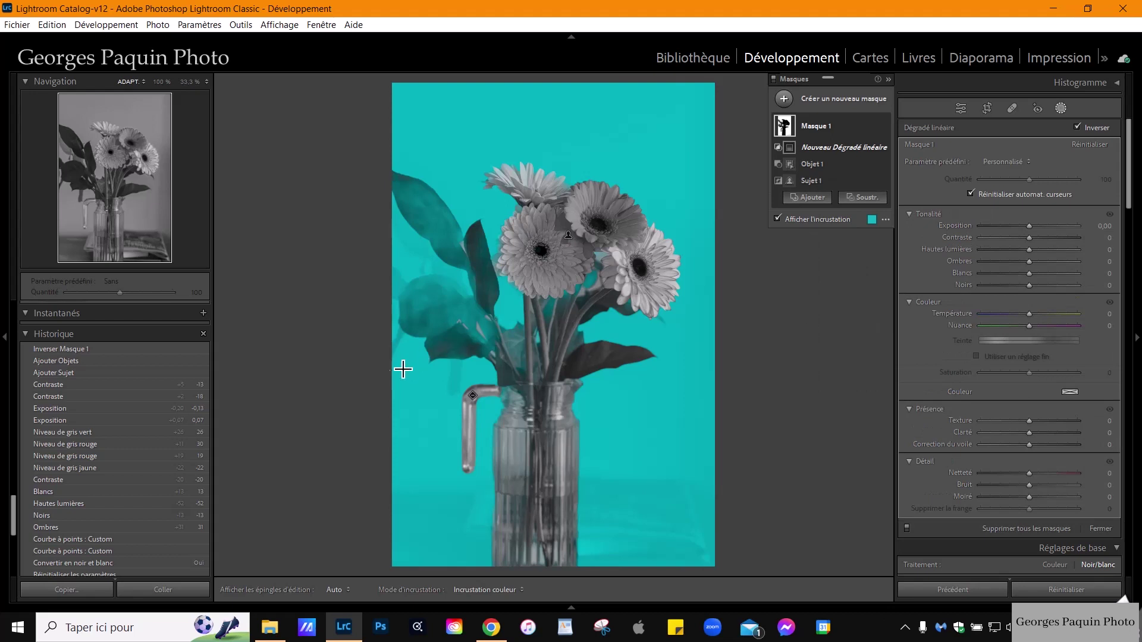
{"action": "left_click_drag", "start_coordinate": [383, 364], "coordinate": [738, 374]}
{"action": "mouse_move", "coordinate": [570, 377]}
{"action": "left_mouse_down"}
{"action": "mouse_move", "coordinate": [601, 385]}
{"action": "mouse_move", "coordinate": [563, 384]}
{"action": "left_mouse_up"}
{"action": "left_click_drag", "start_coordinate": [381, 373], "coordinate": [396, 375]}
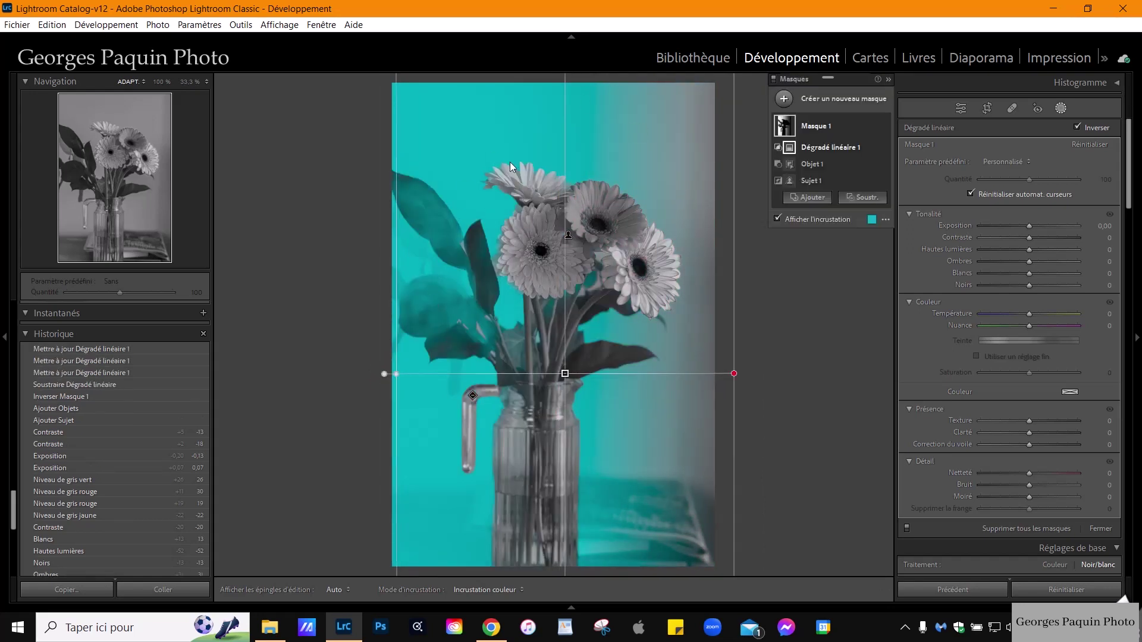
{"action": "mouse_move", "coordinate": [565, 379]}
{"action": "left_mouse_down"}
{"action": "mouse_move", "coordinate": [554, 379]}
{"action": "mouse_move", "coordinate": [565, 385]}
{"action": "left_mouse_up"}
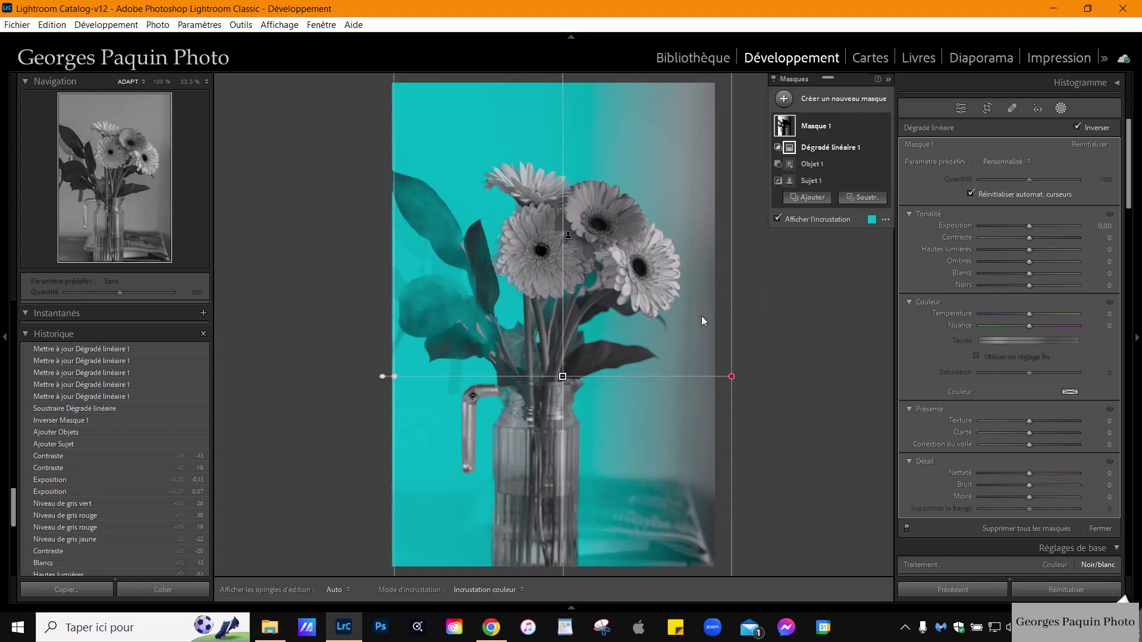
Hide the mask overlay and darken the masked background with Exposition −0,78, Contraste 17, Ombres 12 and Noirs −13
{"action": "key", "text": "o"}
{"action": "left_click_drag", "start_coordinate": [1030, 226], "coordinate": [1019, 233]}
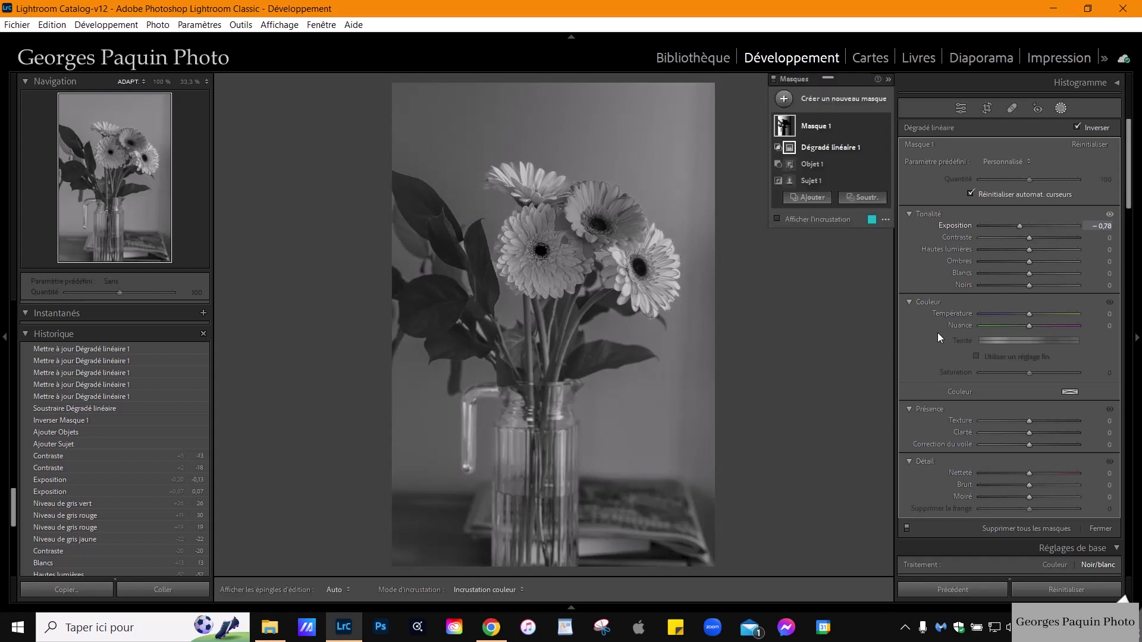
{"action": "left_click_drag", "start_coordinate": [1034, 287], "coordinate": [1038, 239]}
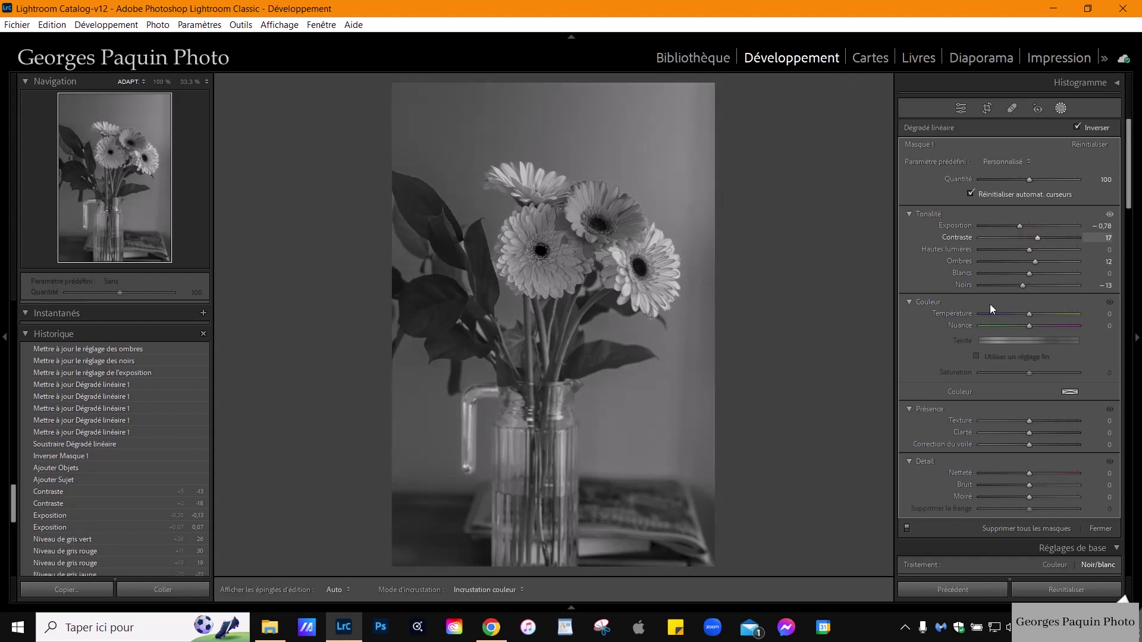
Compare the photo without and with Masque 1, lower the mask's Exposition to −0,98 and leave masking
{"action": "left_click", "coordinate": [883, 126]}
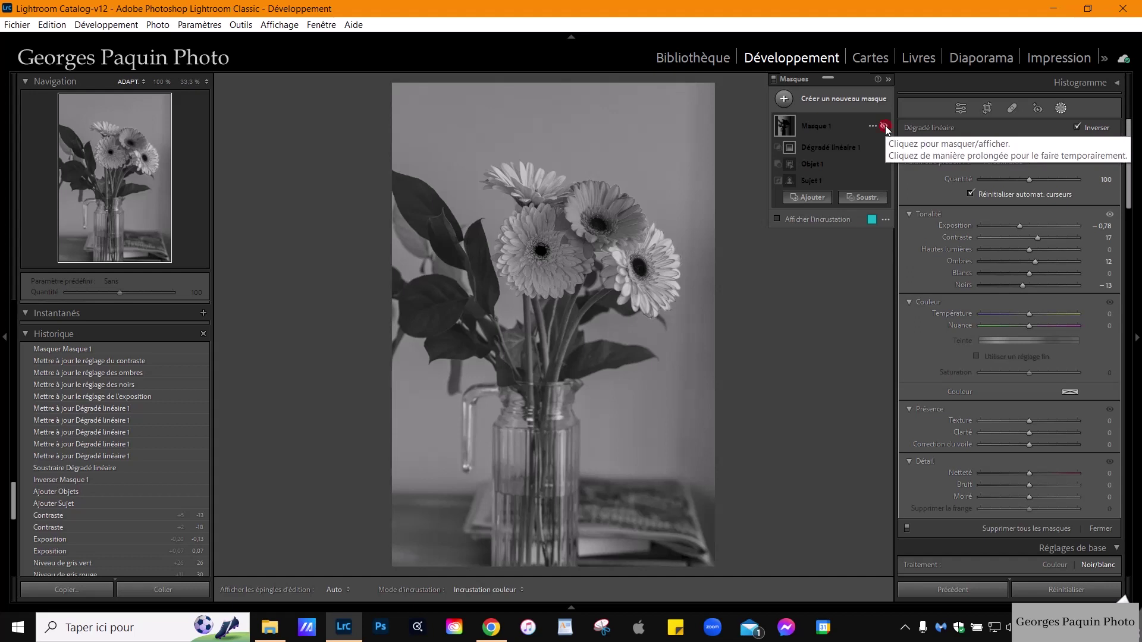
{"action": "left_click", "coordinate": [884, 126]}
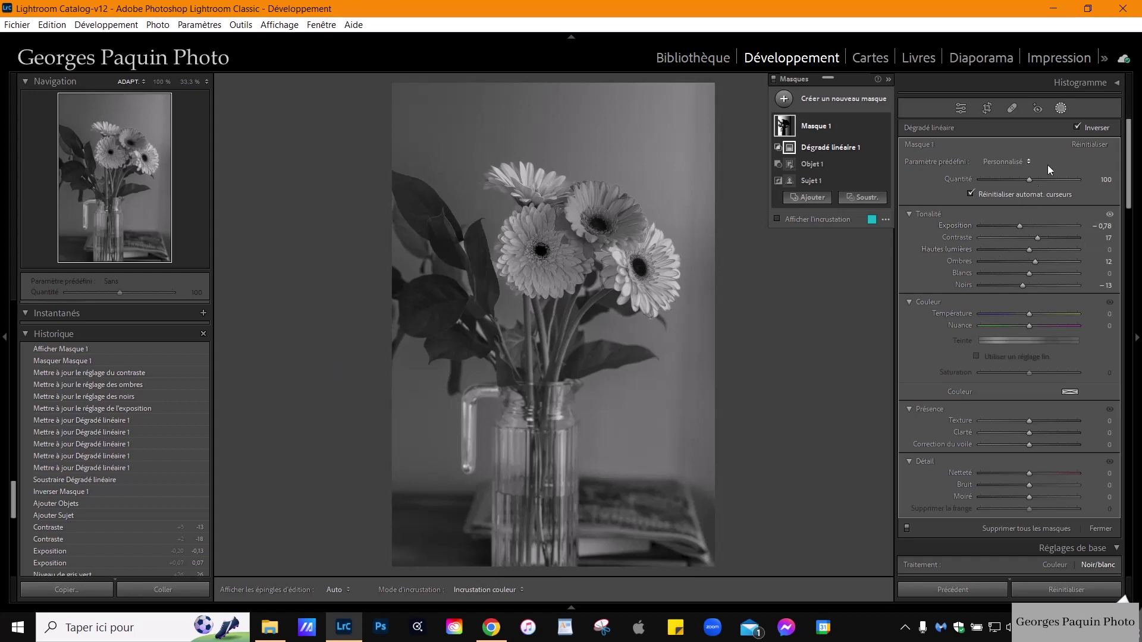
{"action": "scroll", "coordinate": [1019, 227], "scroll_direction": "down", "scroll_amount": 2}
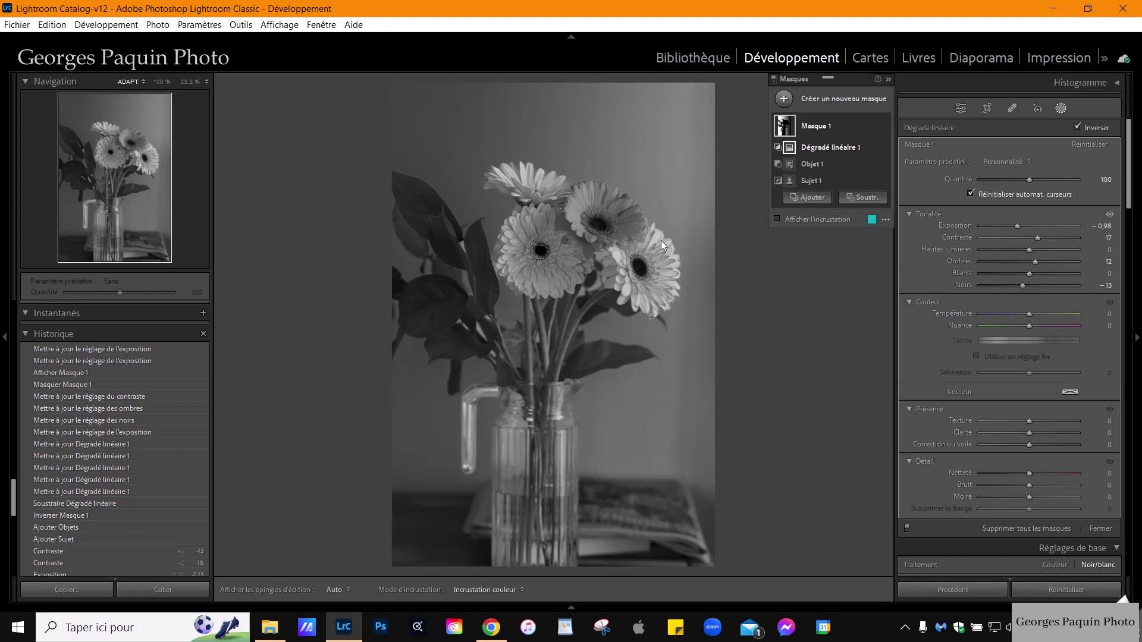
{"action": "left_click", "coordinate": [960, 108]}
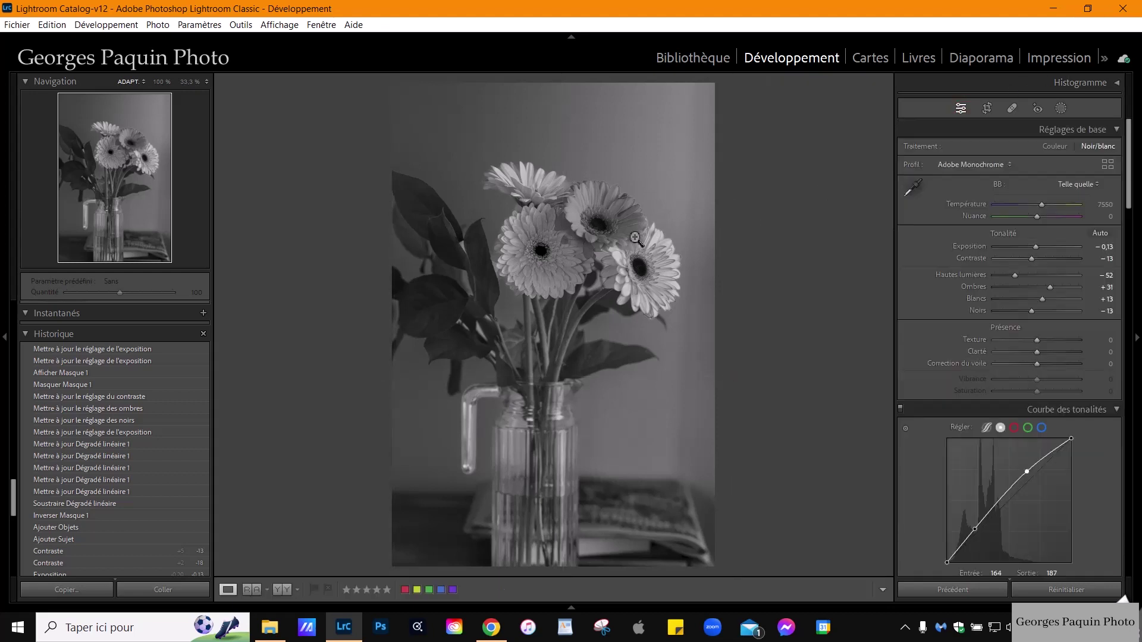
Zoom in on the flowers and prepare a new brush mask with Densité 73, Débit 56, automatic masking off and Exposition −0,80
{"action": "left_click", "coordinate": [607, 238]}
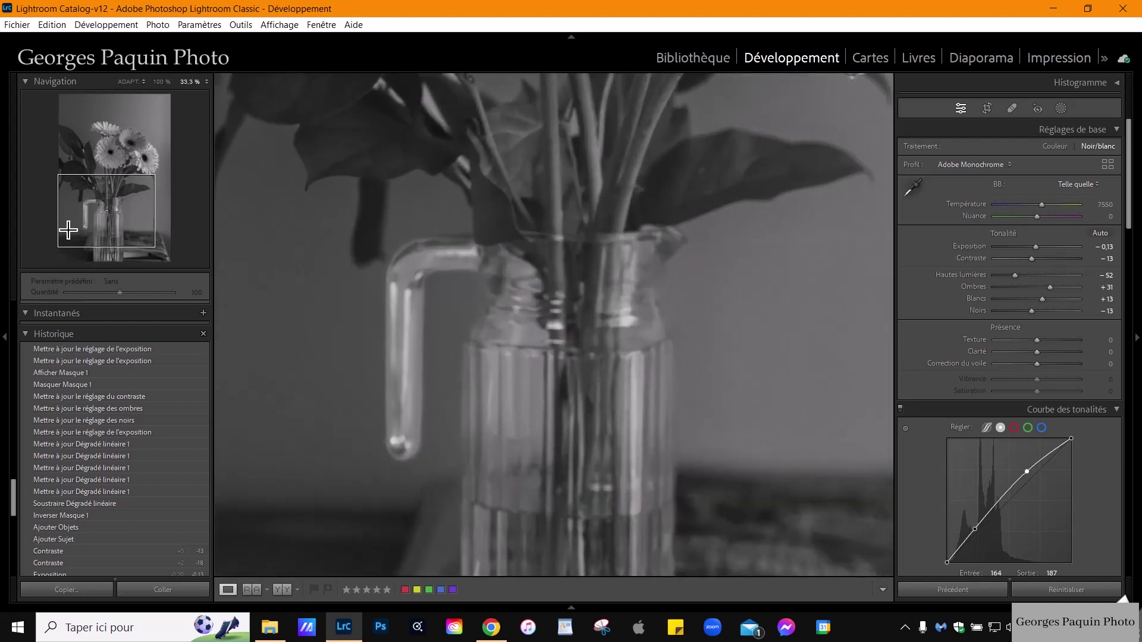
{"action": "left_click", "coordinate": [131, 153]}
{"action": "left_click_drag", "start_coordinate": [518, 380], "coordinate": [501, 352]}
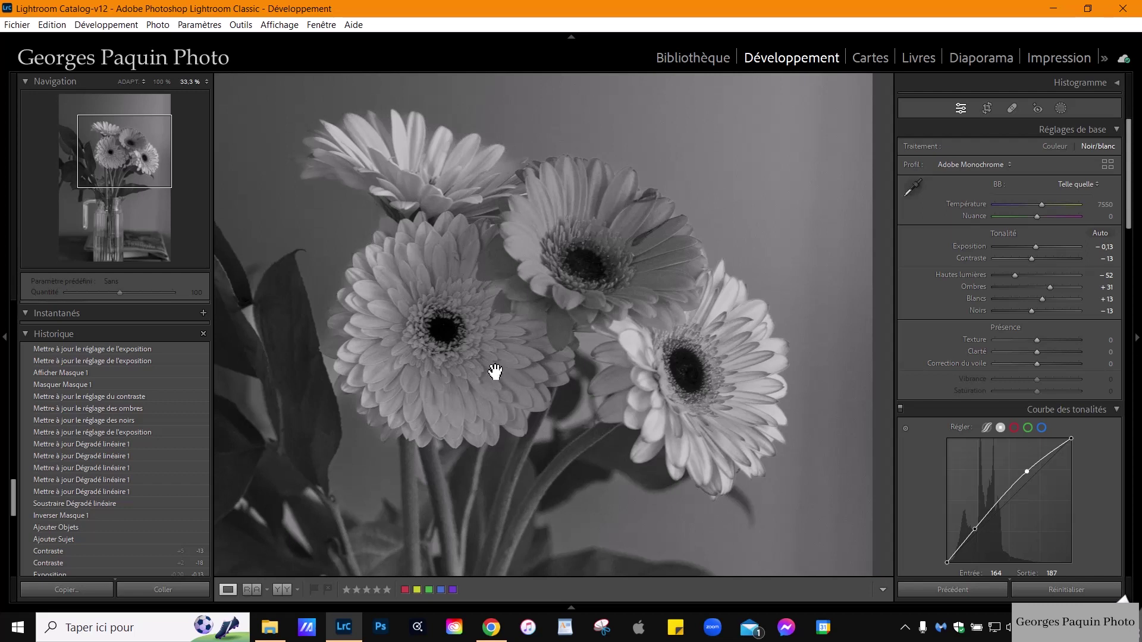
{"action": "key", "text": "k"}
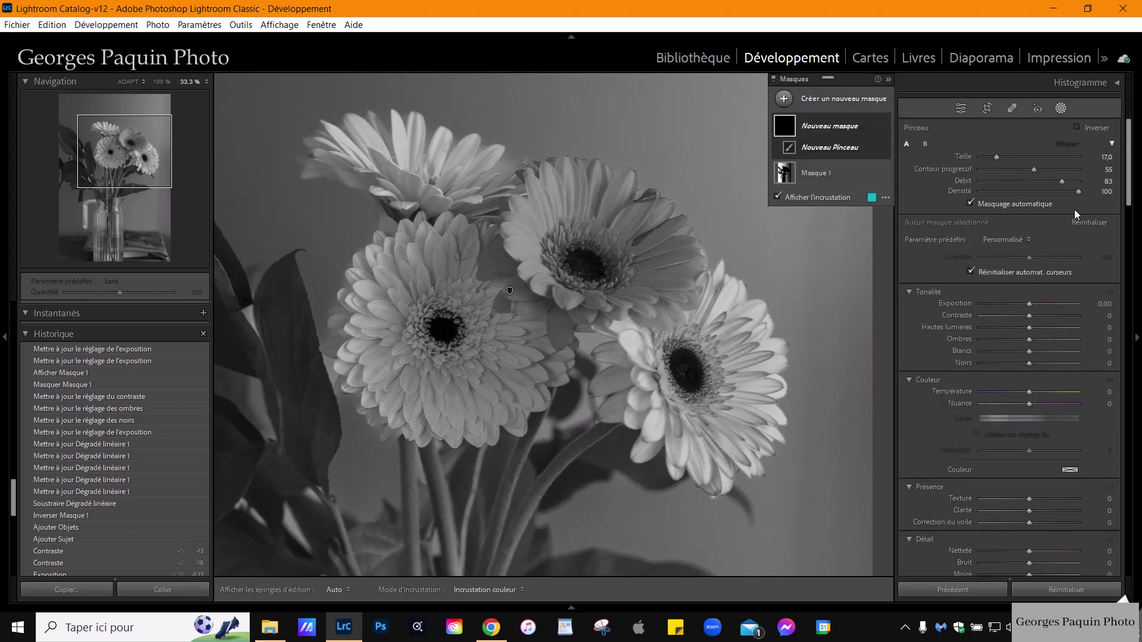
{"action": "left_click_drag", "start_coordinate": [1079, 196], "coordinate": [1052, 204]}
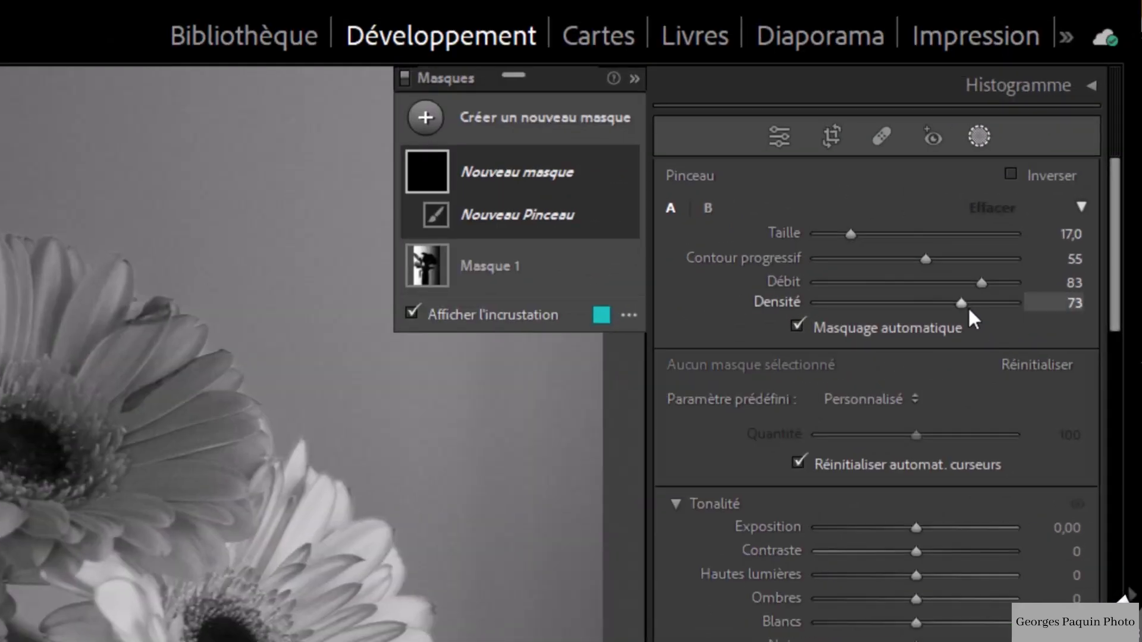
{"action": "left_click_drag", "start_coordinate": [980, 280], "coordinate": [917, 380]}
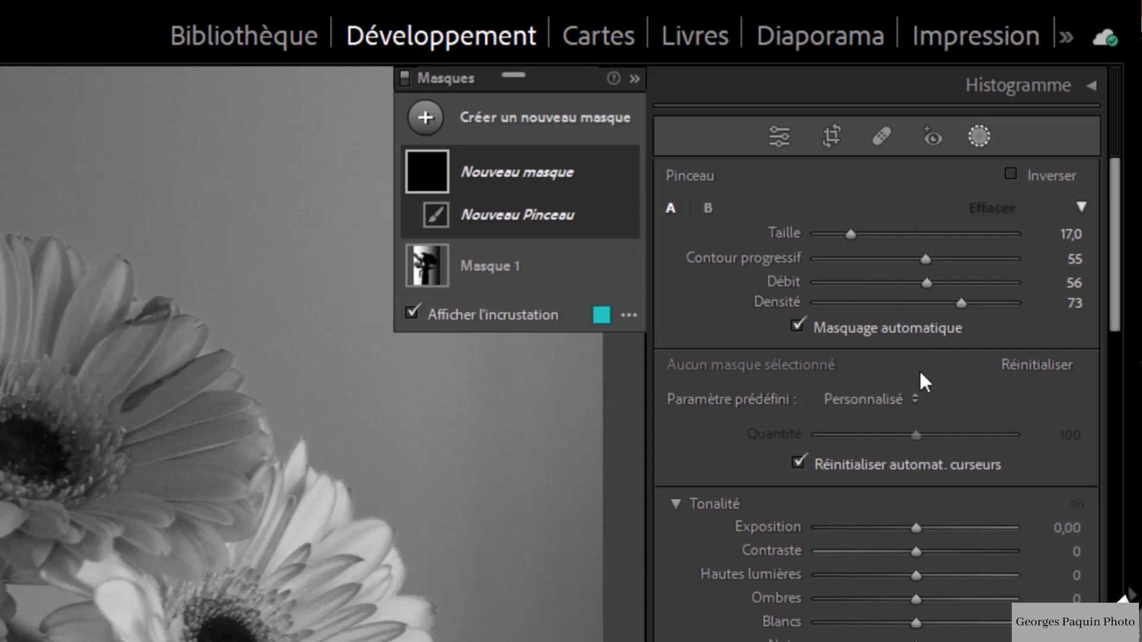
{"action": "left_click", "coordinate": [868, 331]}
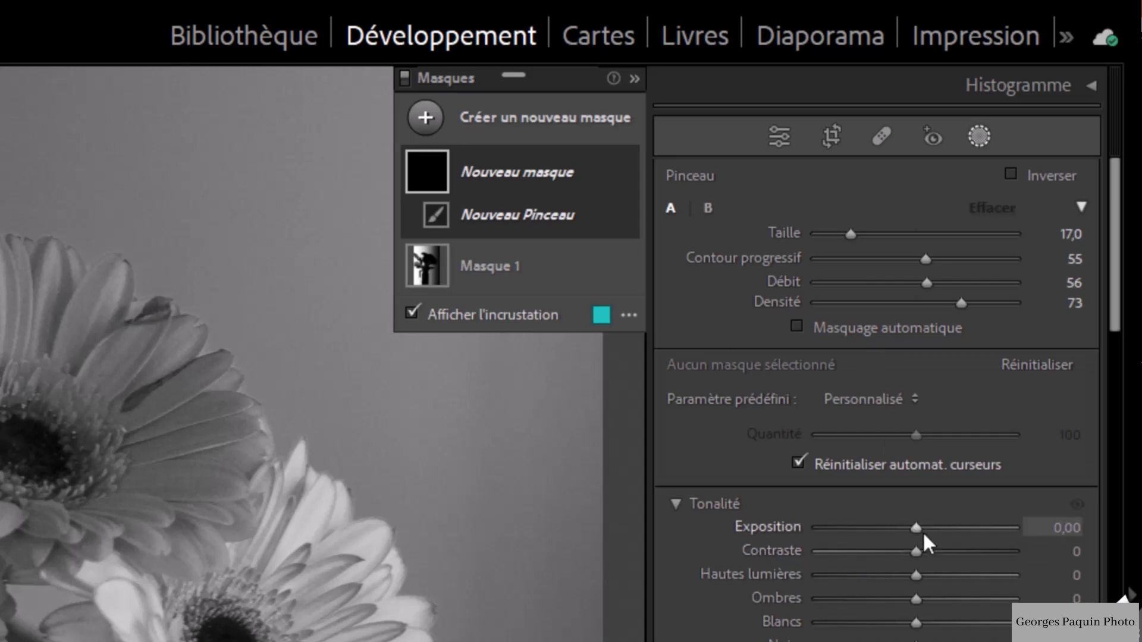
{"action": "key", "text": "o"}
{"action": "scroll", "coordinate": [920, 532], "scroll_direction": "down", "scroll_amount": 8}
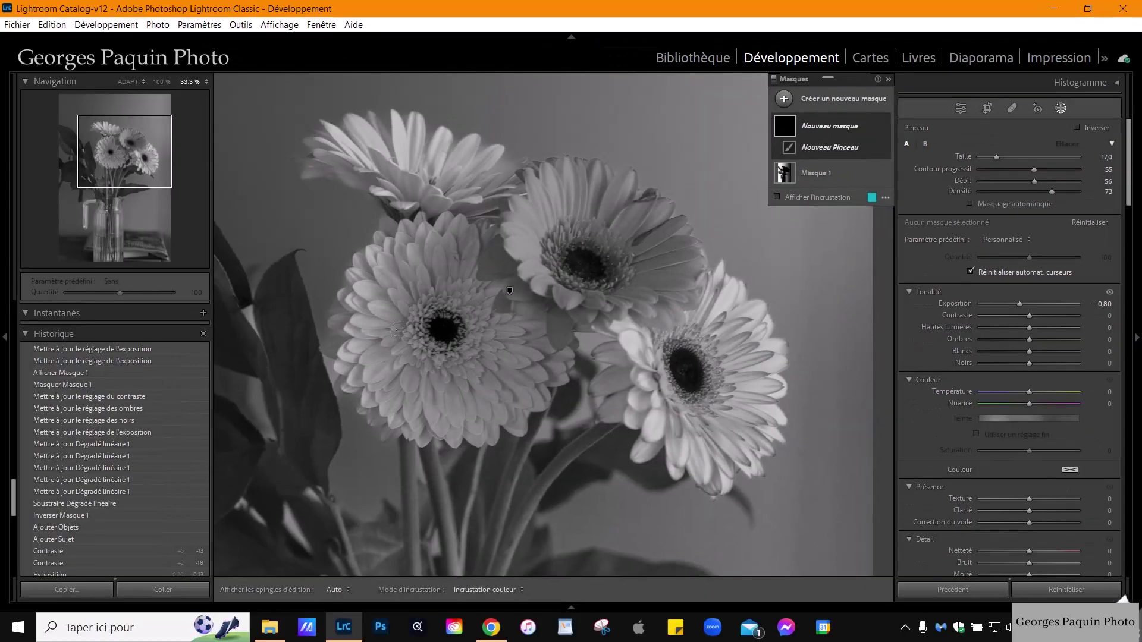
Paint the darkening brush mask over the shadowed areas between the overlapping flower heads, using brush sizes 22 and 15
{"action": "scroll", "coordinate": [381, 318], "scroll_direction": "up", "scroll_amount": 2}
{"action": "key", "text": "h"}
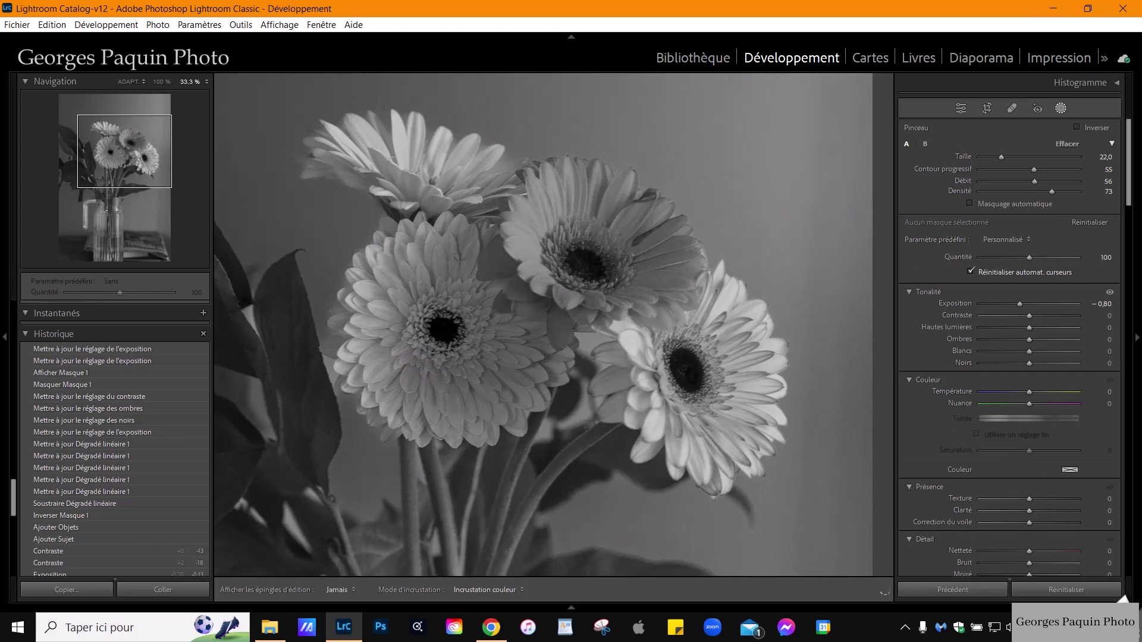
{"action": "left_click_drag", "start_coordinate": [509, 290], "coordinate": [419, 368]}
{"action": "scroll", "coordinate": [418, 368], "scroll_direction": "down", "scroll_amount": 3}
{"action": "key", "text": "h"}
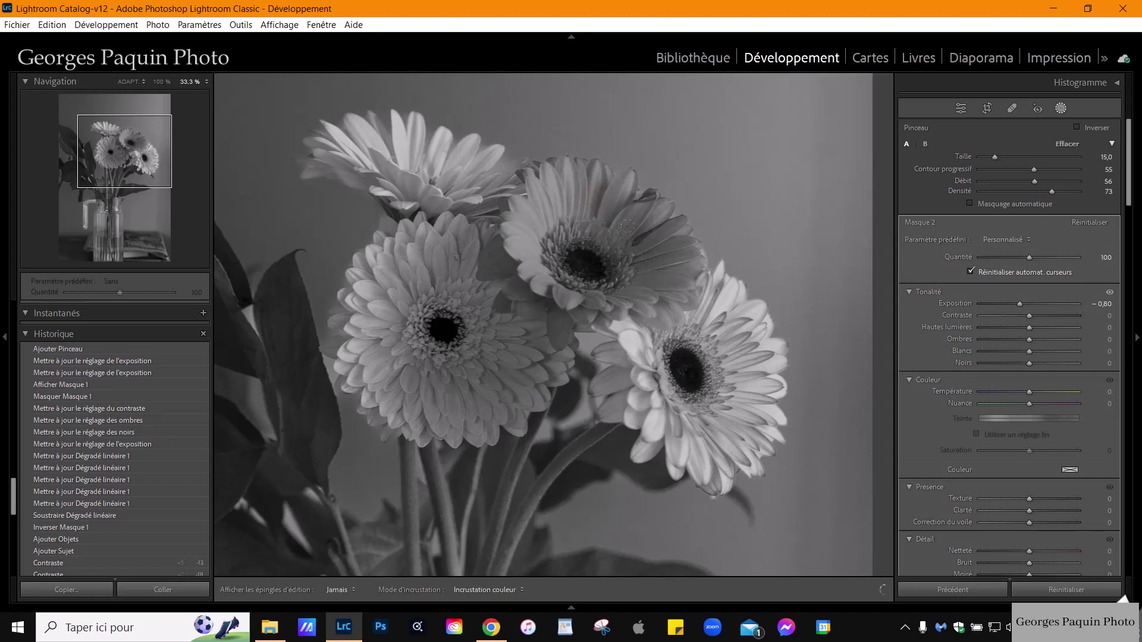
{"action": "left_click_drag", "start_coordinate": [605, 210], "coordinate": [632, 291]}
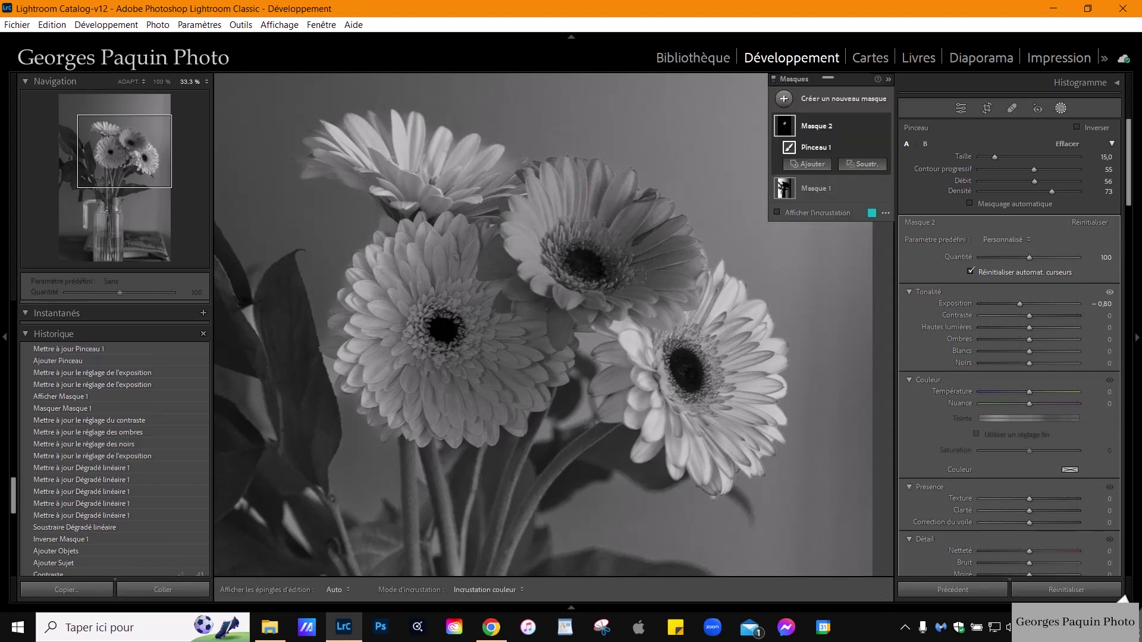
{"action": "key", "text": "h"}
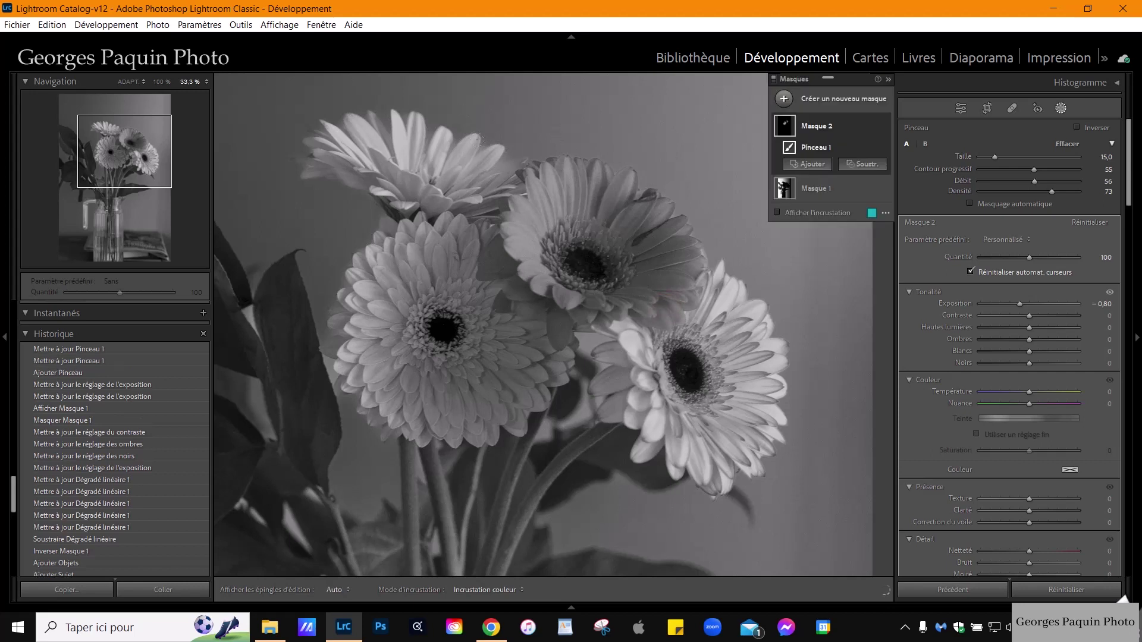
{"action": "key", "text": "h"}
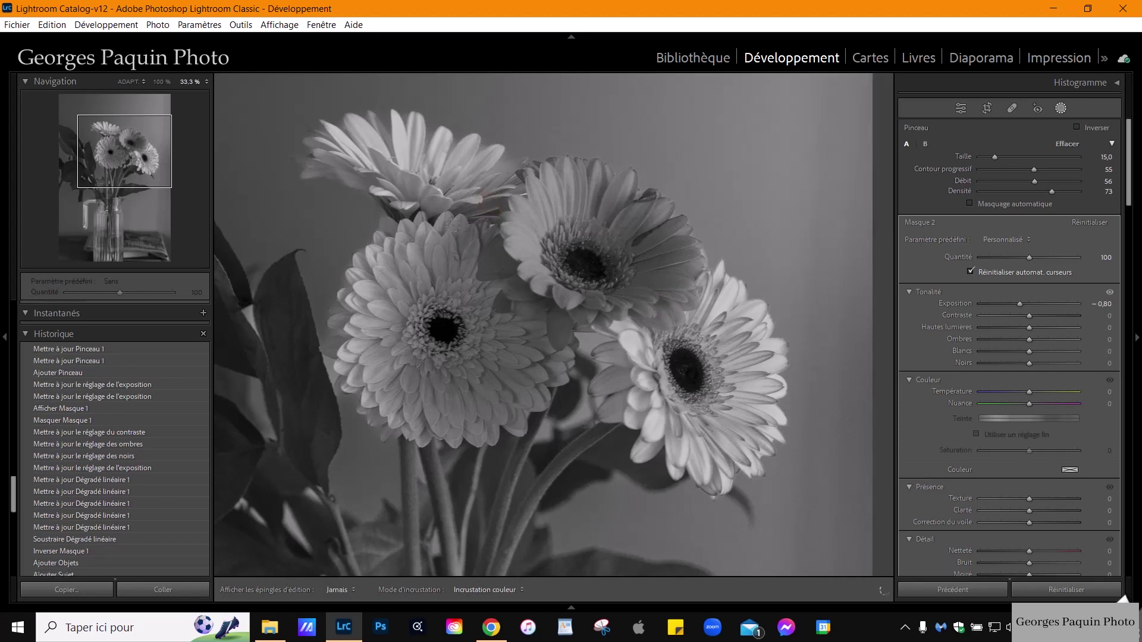
{"action": "key", "text": "h"}
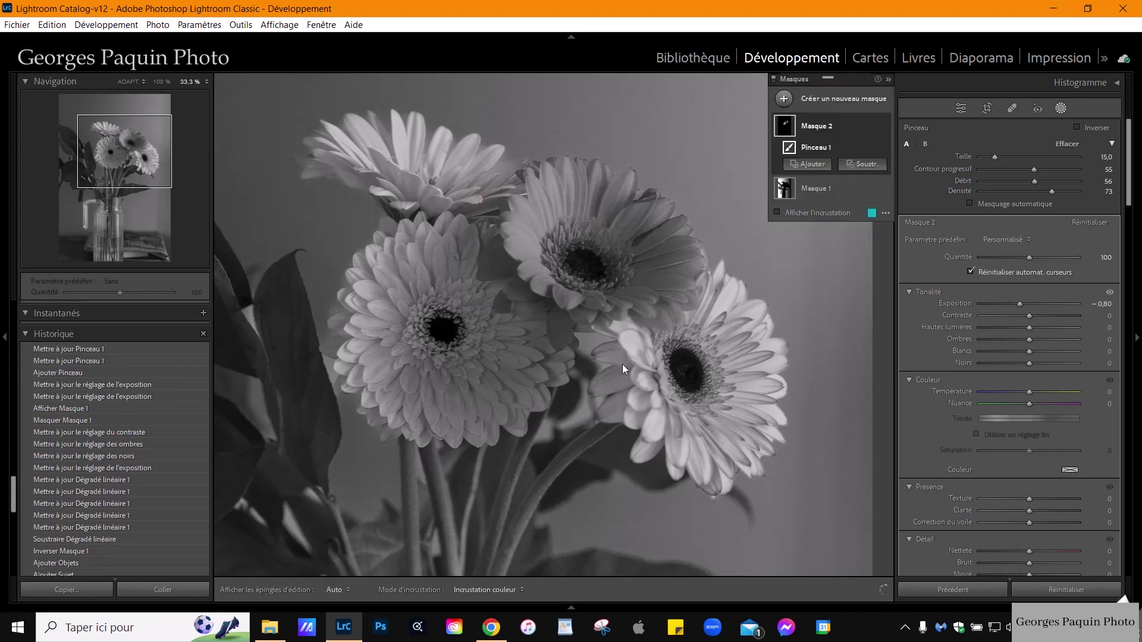
Set Masque 2 to Noirs −16, Contraste 16 and Quantité 67, and return to the full-photo view outside masking
{"action": "left_click_drag", "start_coordinate": [1030, 365], "coordinate": [1022, 373]}
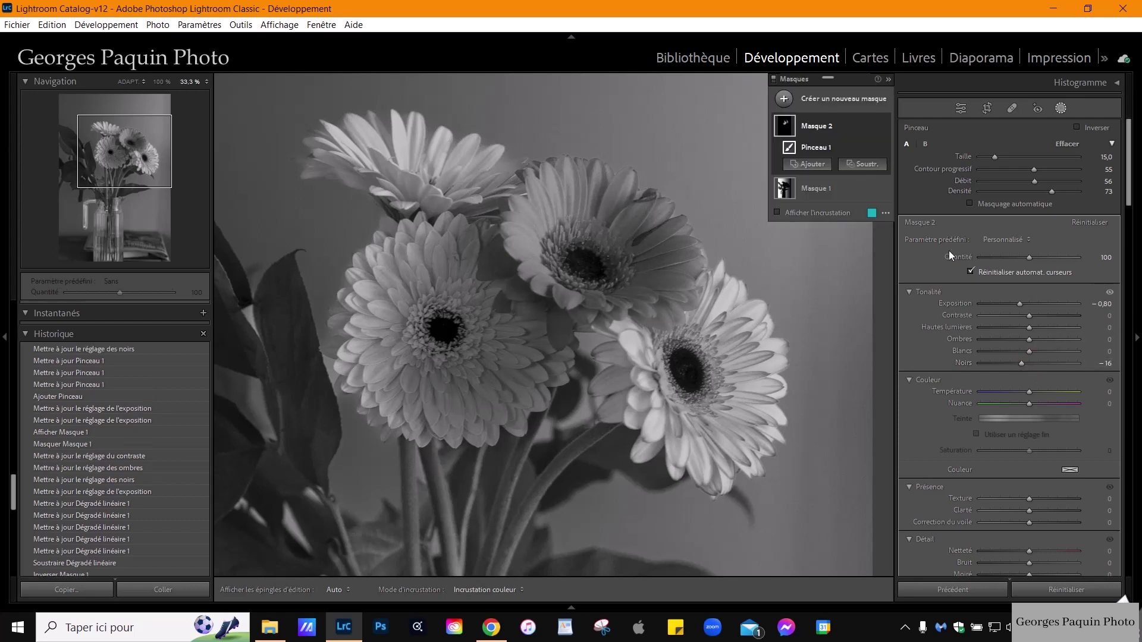
{"action": "key", "text": "h"}
{"action": "key", "text": "h"}
{"action": "left_click_drag", "start_coordinate": [1029, 318], "coordinate": [1036, 319]}
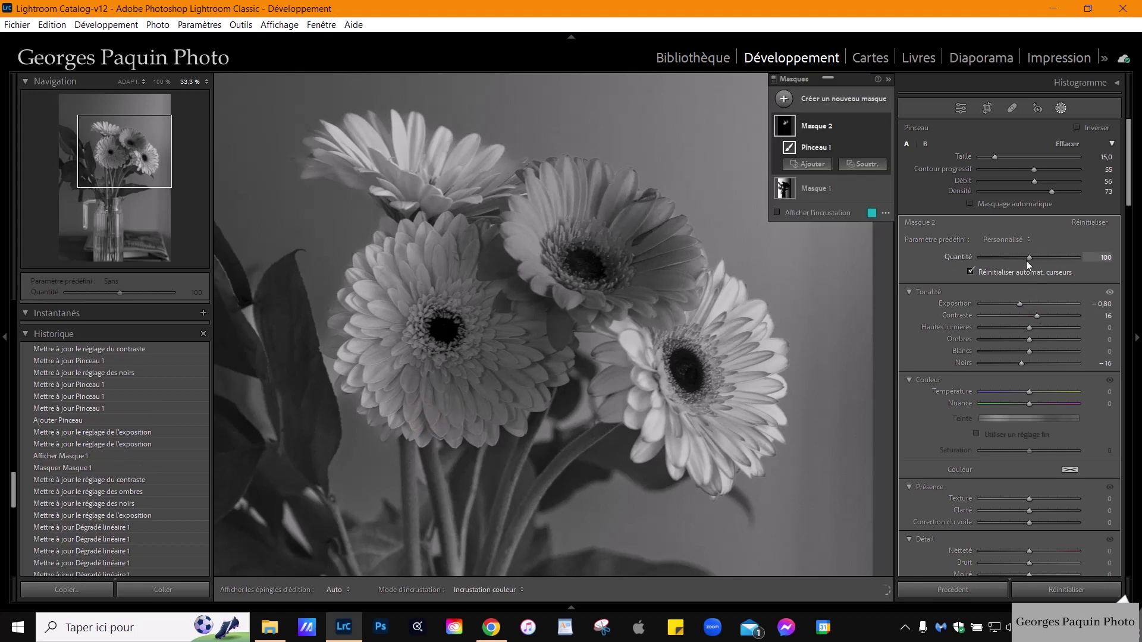
{"action": "left_click_drag", "start_coordinate": [1030, 258], "coordinate": [1010, 284]}
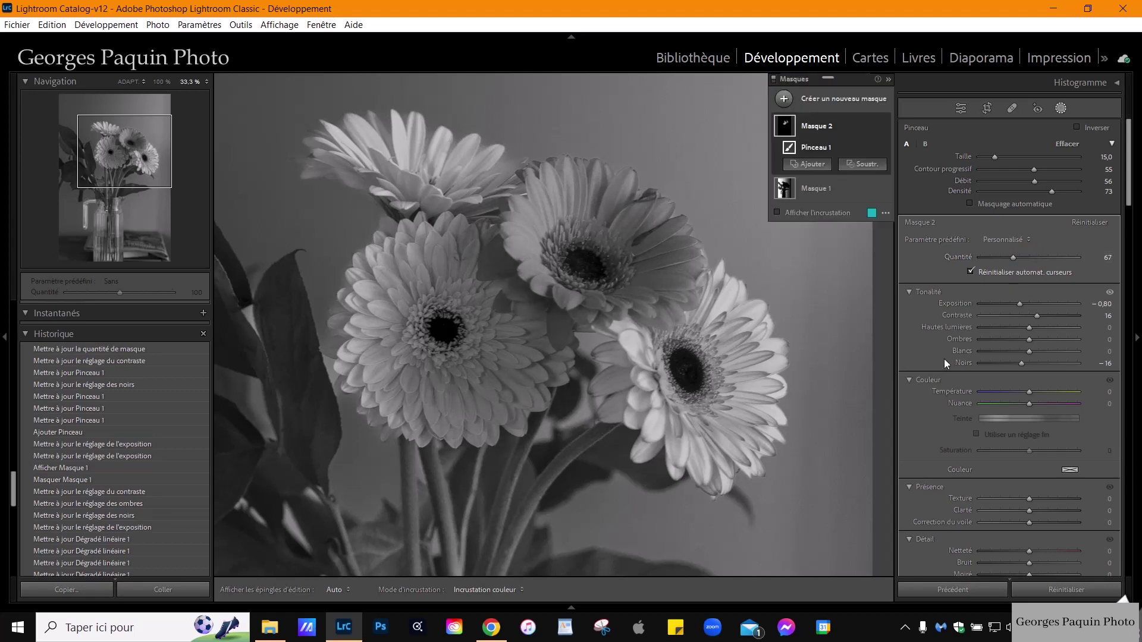
{"action": "left_click", "coordinate": [962, 107]}
{"action": "left_click", "coordinate": [673, 328]}
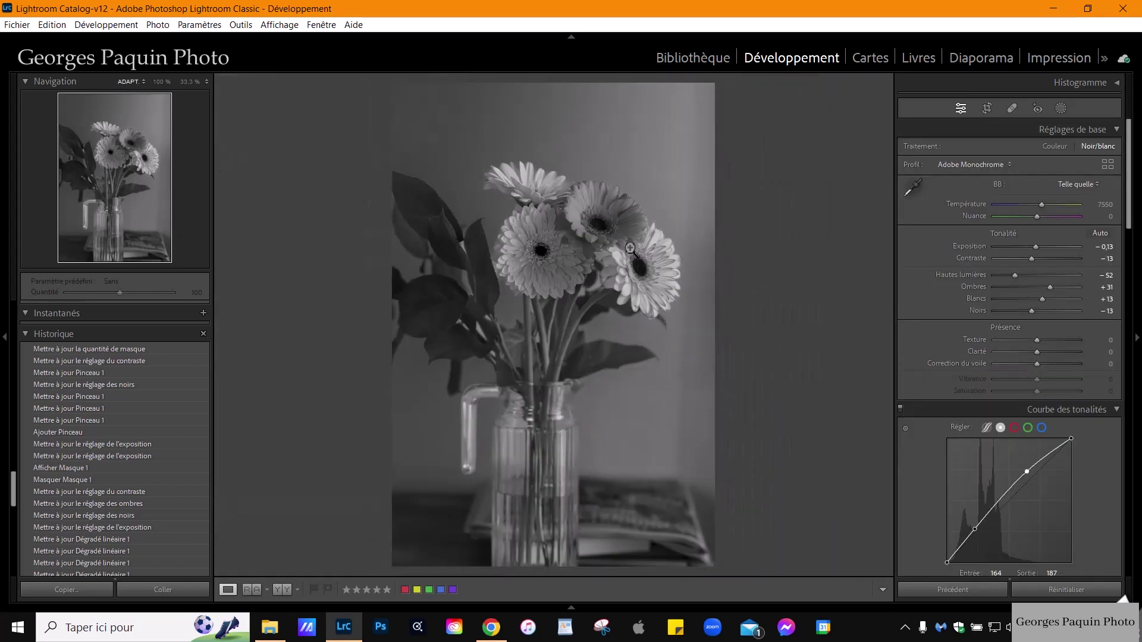
Reopen the masks and compare the photo without and with Masque 2, toggling its visibility twice
{"action": "left_click", "coordinate": [1060, 108]}
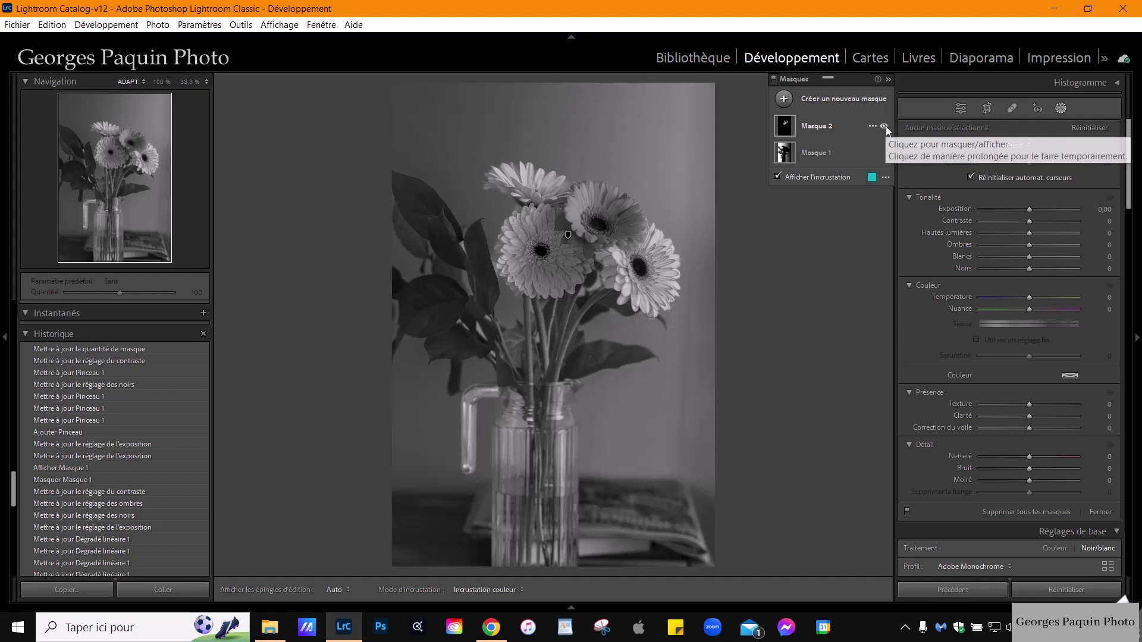
{"action": "left_click", "coordinate": [885, 126]}
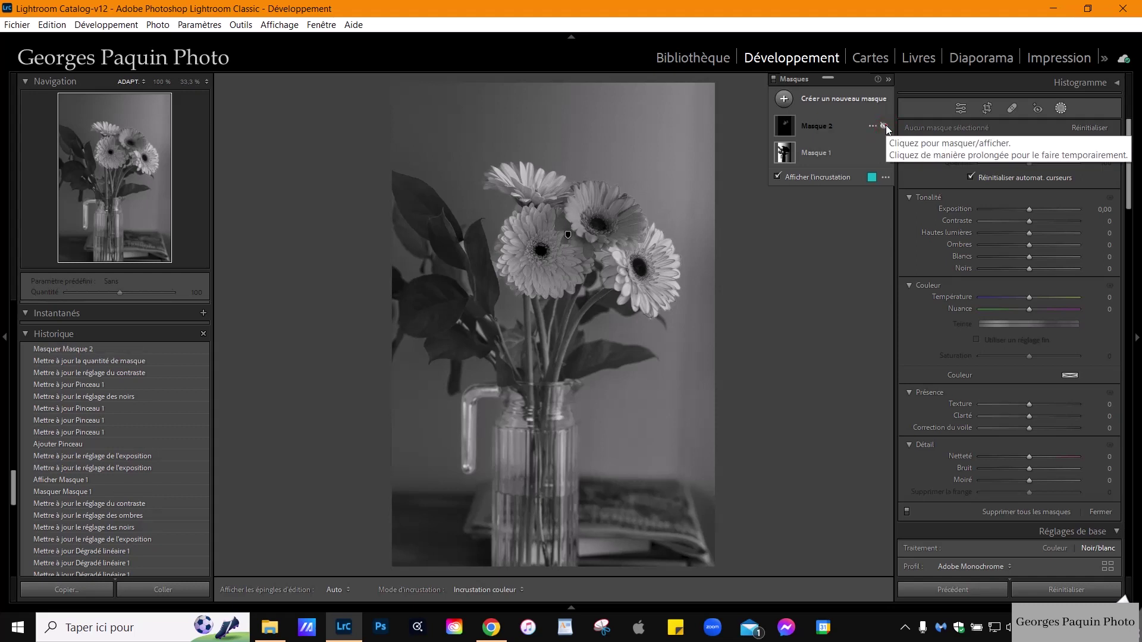
{"action": "left_click", "coordinate": [886, 126]}
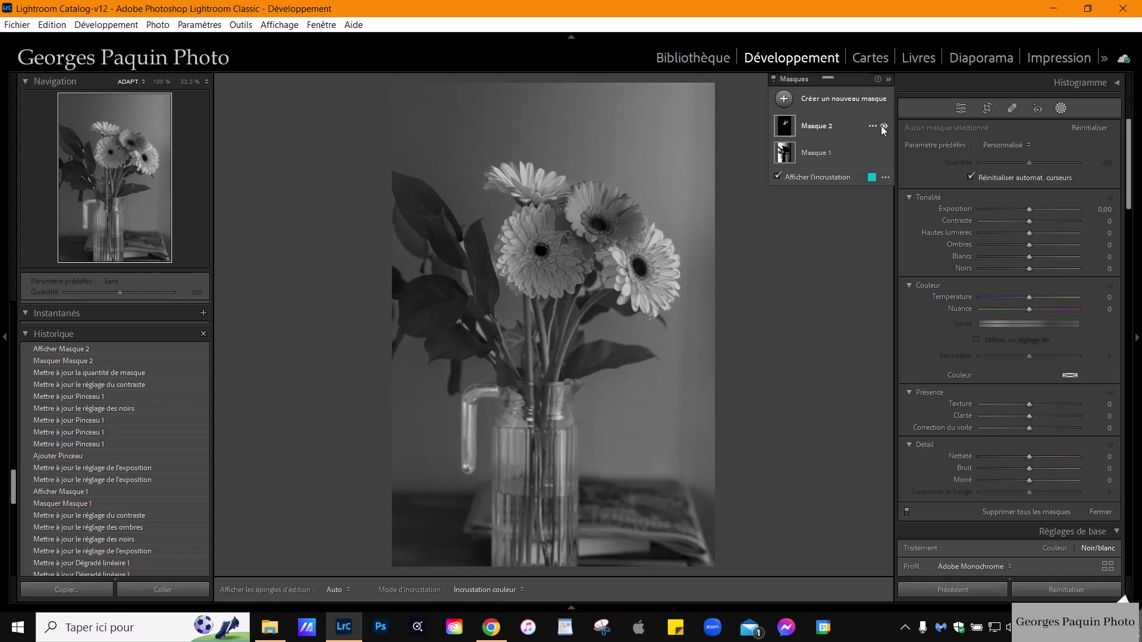
{"action": "left_click", "coordinate": [888, 126]}
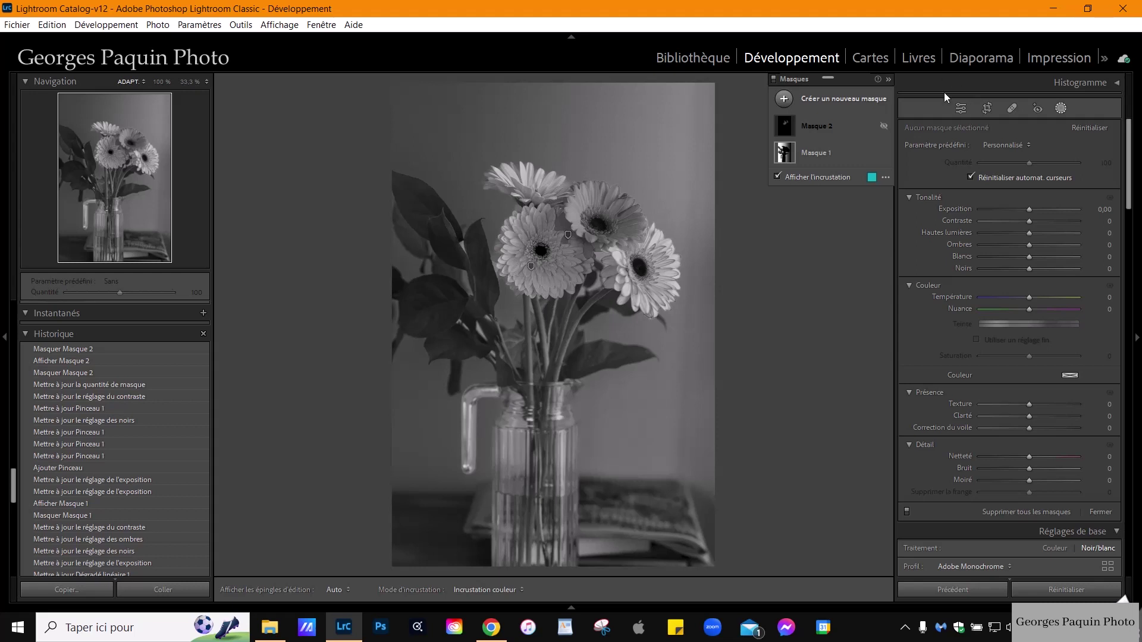
{"action": "left_click", "coordinate": [884, 126]}
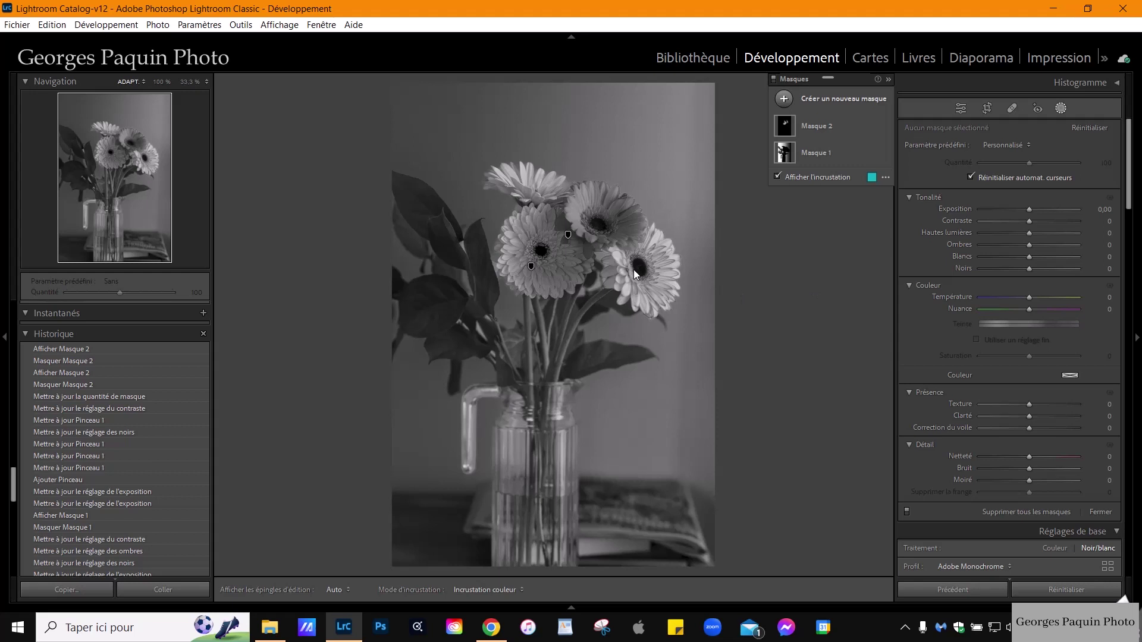
Paint a new brush mask over the brightest daisy with Taille 22, Débit 76, Densité 86 and Hautes lumières −46
{"action": "left_click", "coordinate": [187, 83]}
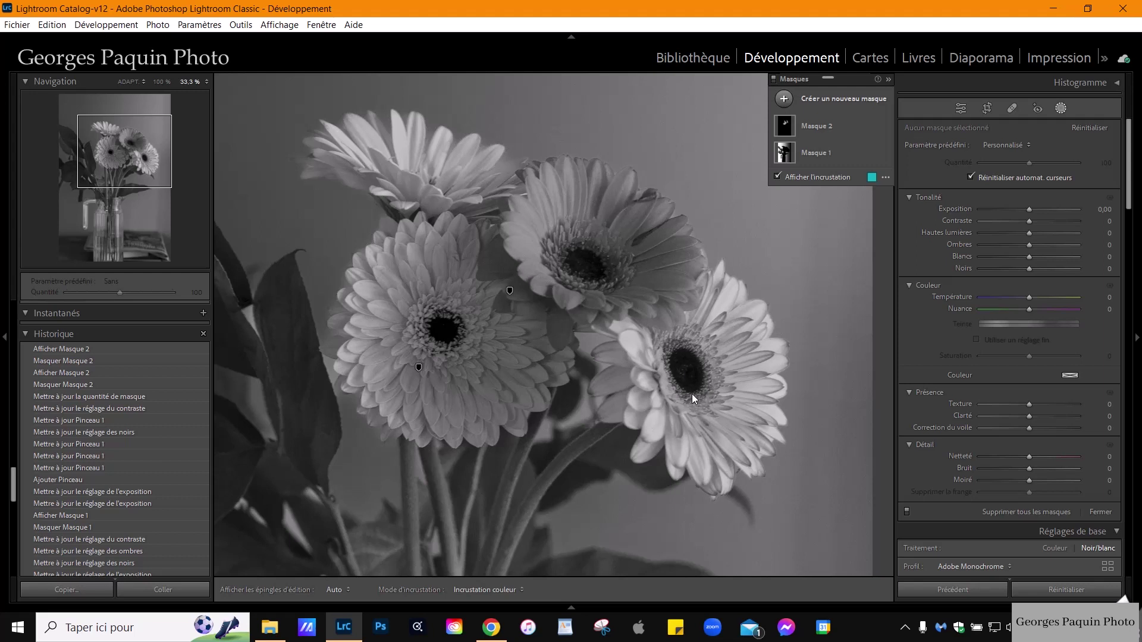
{"action": "key", "text": "k"}
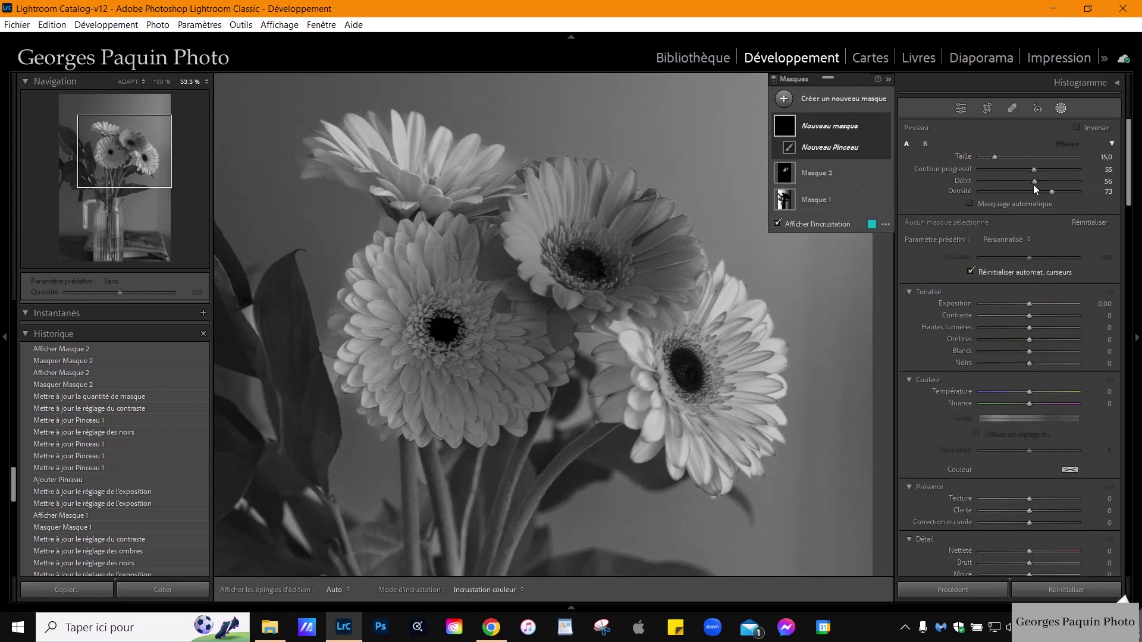
{"action": "mouse_move", "coordinate": [1050, 191]}
{"action": "left_mouse_down"}
{"action": "mouse_move", "coordinate": [1064, 191]}
{"action": "mouse_move", "coordinate": [1052, 182]}
{"action": "left_mouse_up"}
{"action": "left_click_drag", "start_coordinate": [1031, 331], "coordinate": [1009, 350]}
{"action": "scroll", "coordinate": [611, 303], "scroll_direction": "up", "scroll_amount": 3}
{"action": "key", "text": "h"}
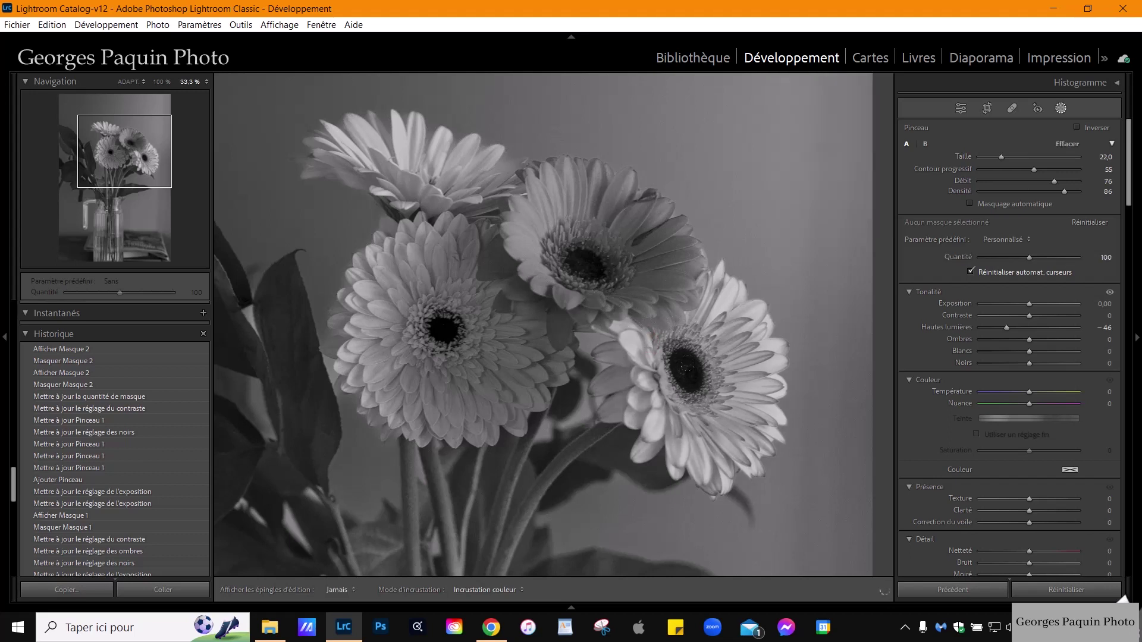
{"action": "key", "text": "h"}
Set Masque 3 to Blancs −28 and Exposition −0,10, paint more of the bright daisy's petals, and return to the full photo outside masking
{"action": "left_click", "coordinate": [1029, 351]}
{"action": "left_click_drag", "start_coordinate": [1026, 356], "coordinate": [1016, 364]}
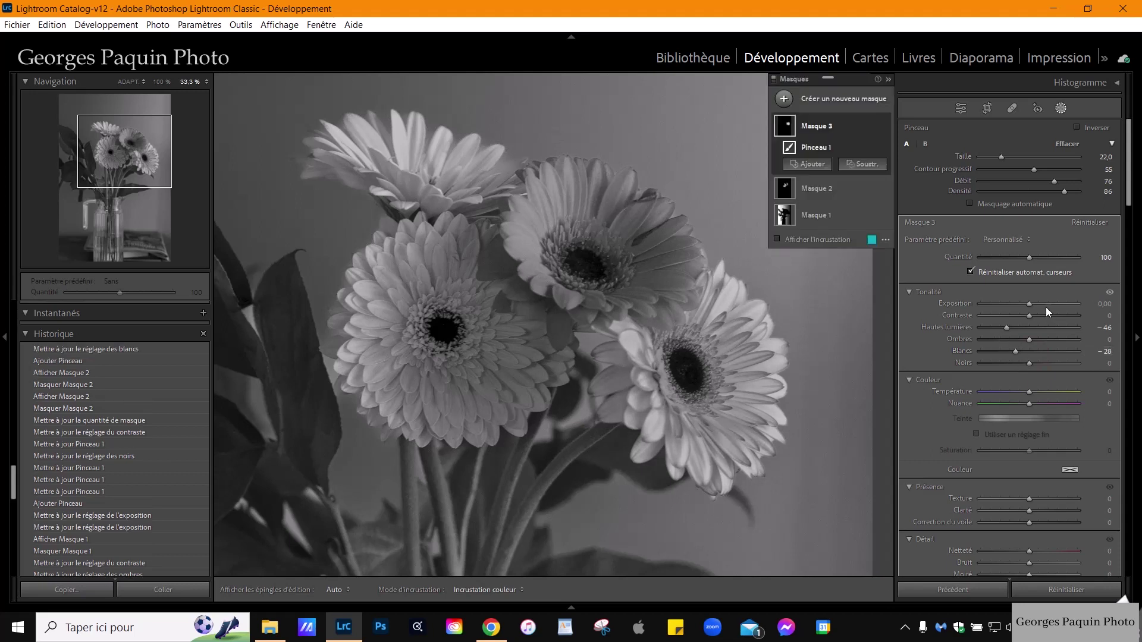
{"action": "left_click_drag", "start_coordinate": [1029, 303], "coordinate": [1027, 305]}
{"action": "key", "text": "h"}
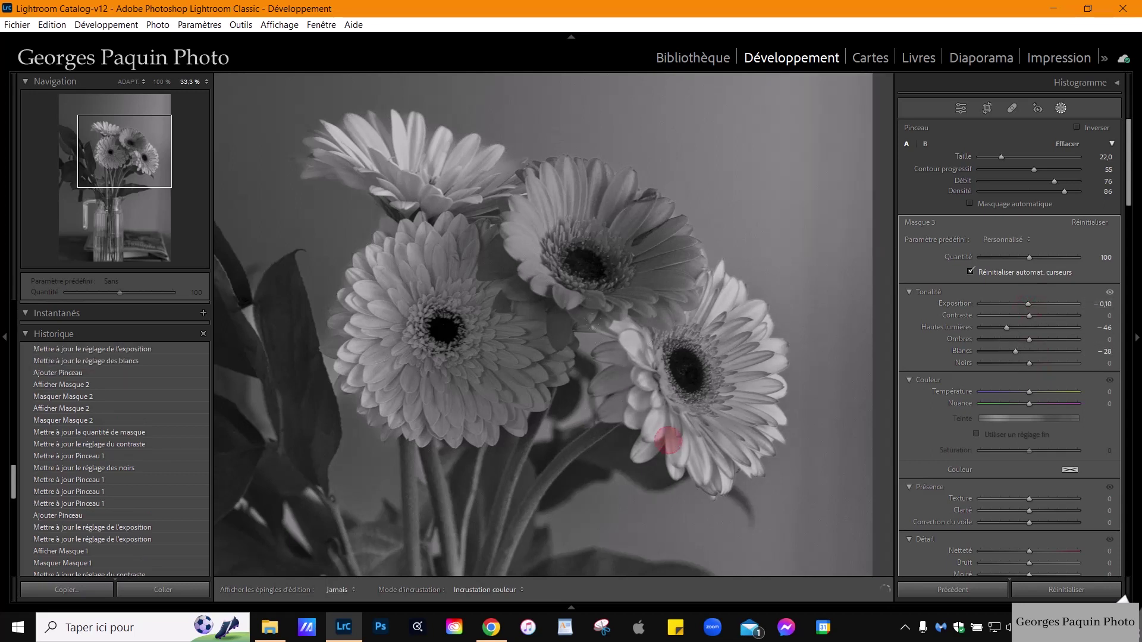
{"action": "key", "text": "h"}
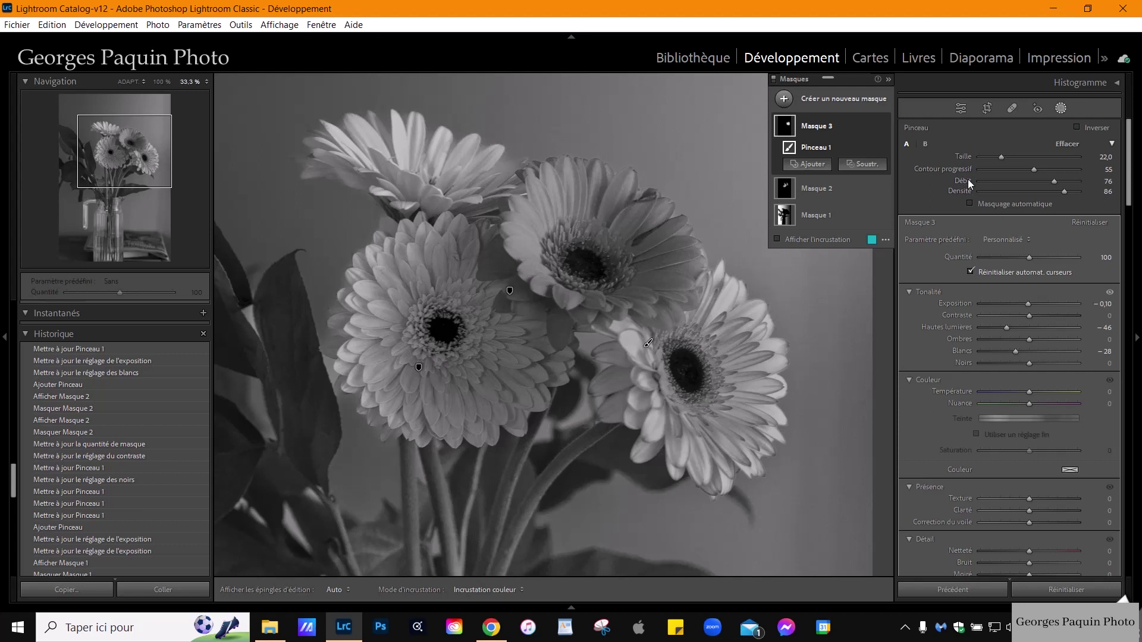
{"action": "left_click", "coordinate": [961, 109]}
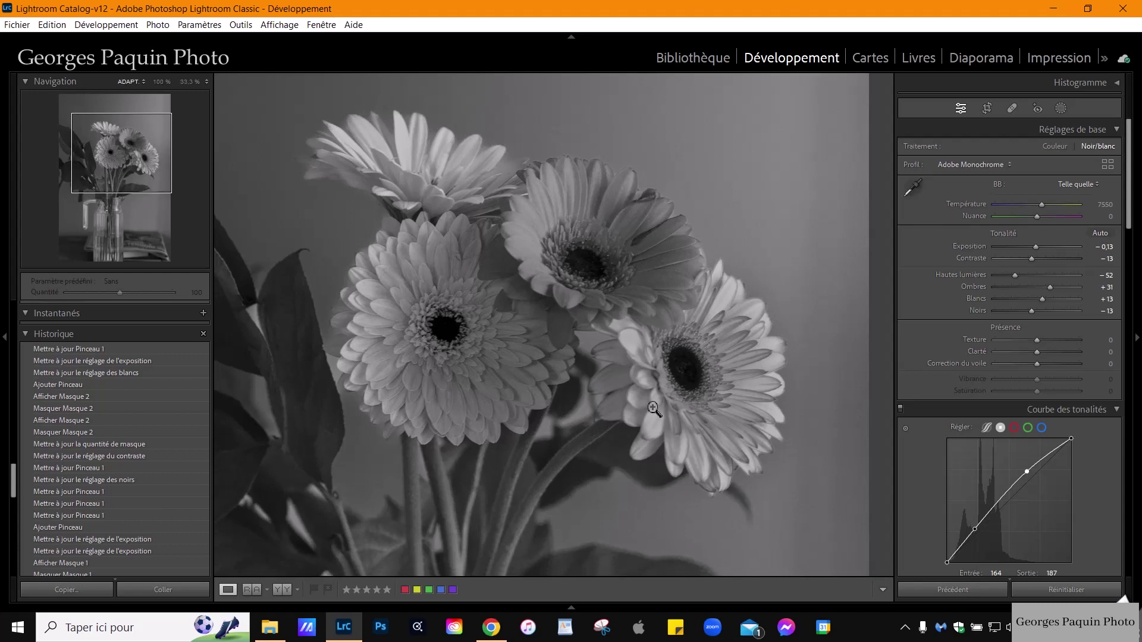
{"action": "left_click", "coordinate": [654, 409]}
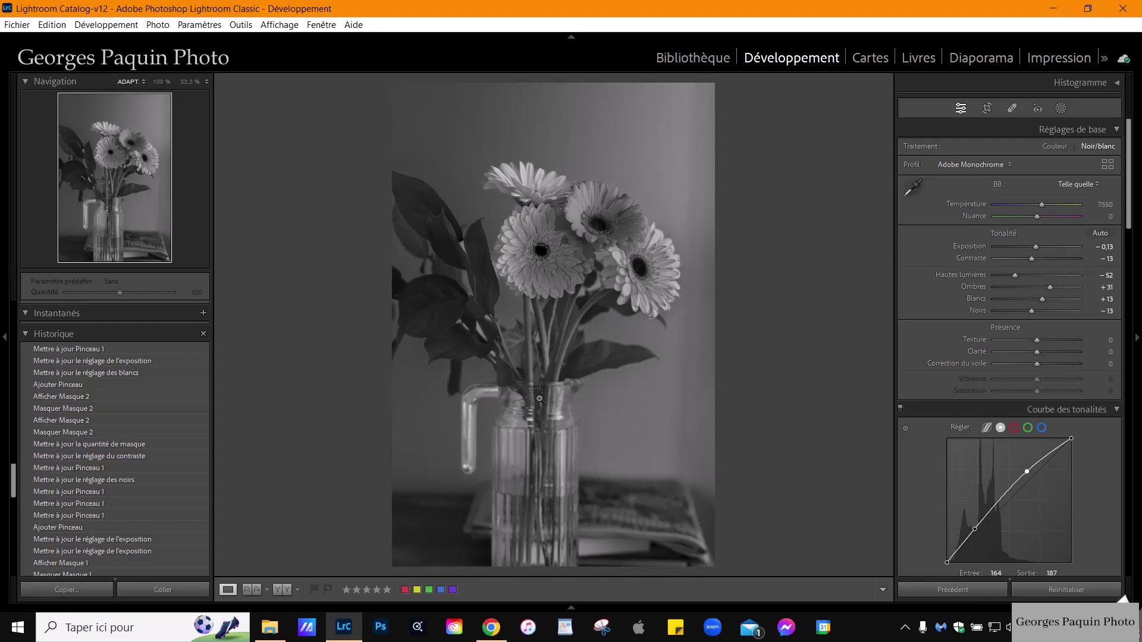
Create a new inverted radial gradient mask as a tilted ellipse around the bouquet, leaving the photo's outer areas selected
{"action": "key", "text": "ctrl+minus"}
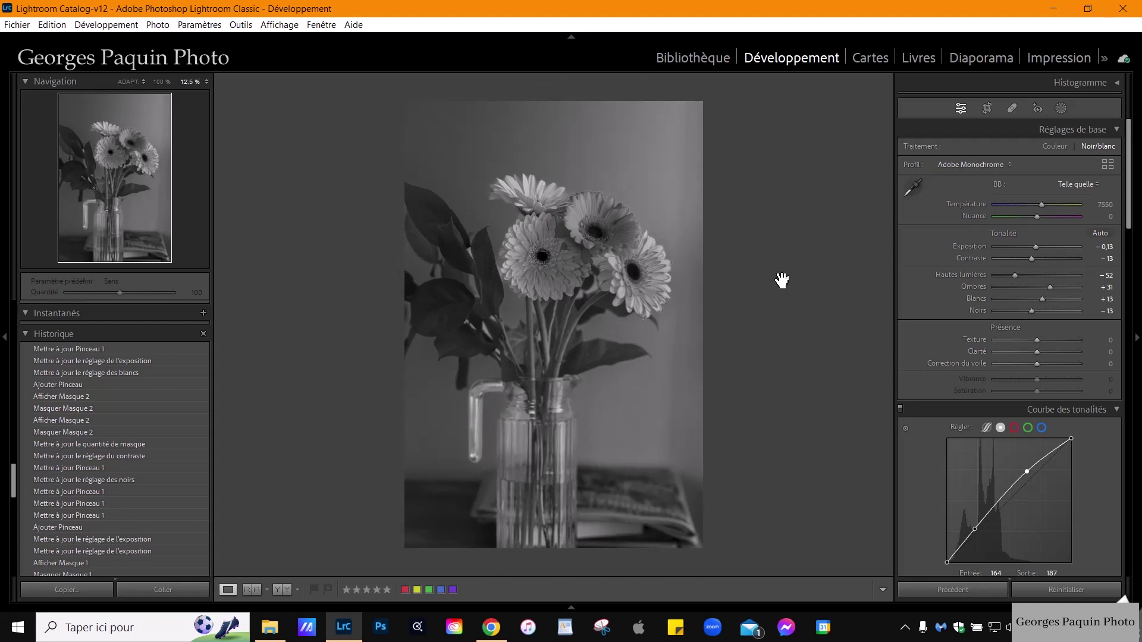
{"action": "left_click", "coordinate": [1061, 108]}
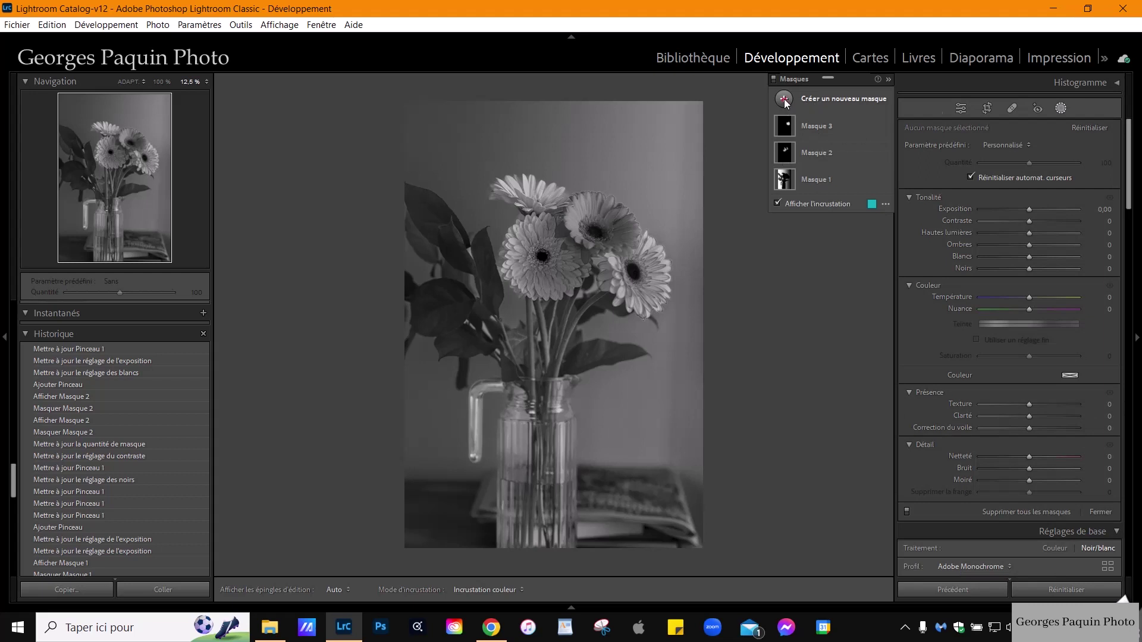
{"action": "left_click", "coordinate": [785, 100]}
{"action": "left_click", "coordinate": [874, 241]}
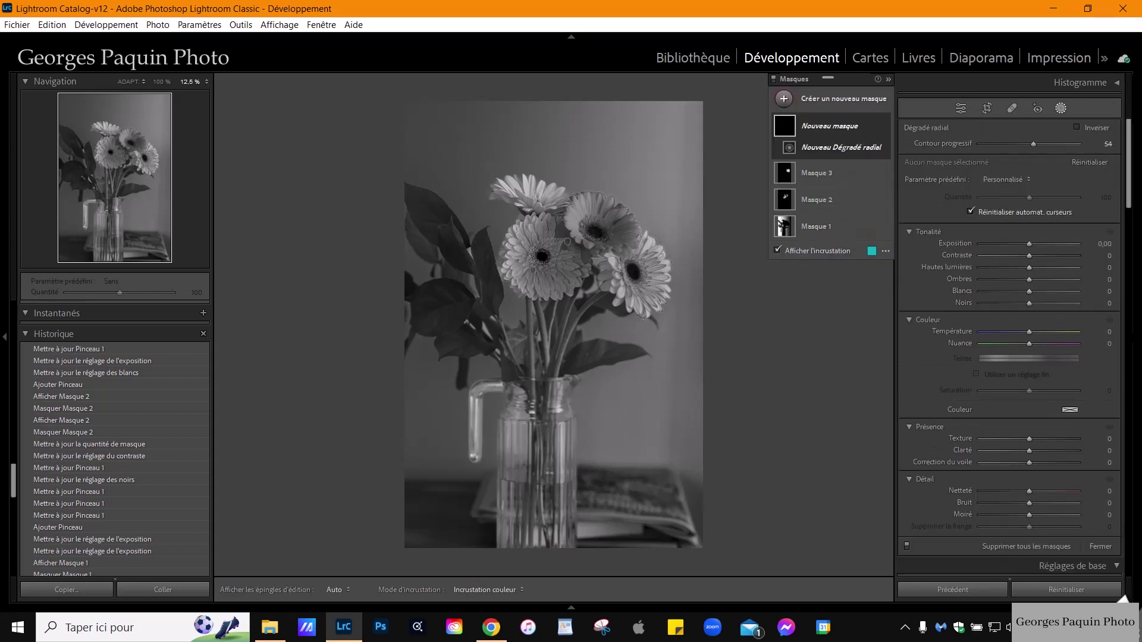
{"action": "left_click_drag", "start_coordinate": [629, 151], "coordinate": [468, 403]}
{"action": "left_click_drag", "start_coordinate": [673, 169], "coordinate": [570, 307]}
{"action": "left_click_drag", "start_coordinate": [721, 306], "coordinate": [641, 422]}
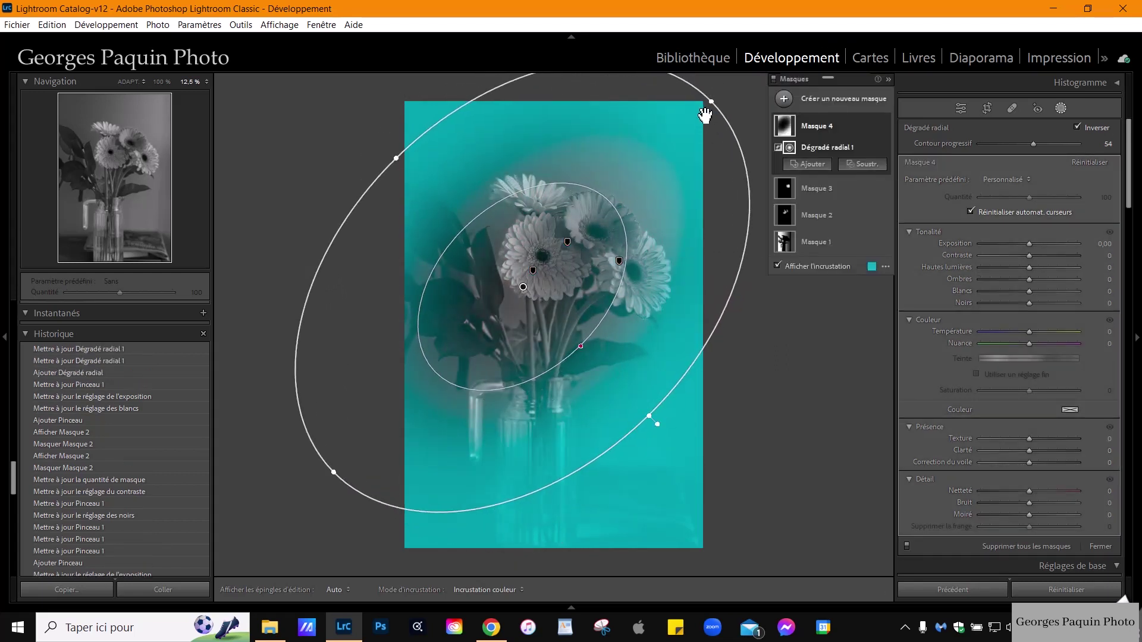
Reposition the radial ellipse over the flowers, stretch it diagonally down to the vase and set Contour progressif to 50
{"action": "left_click_drag", "start_coordinate": [709, 101], "coordinate": [690, 119]}
{"action": "left_click_drag", "start_coordinate": [534, 320], "coordinate": [640, 242]}
{"action": "mouse_move", "coordinate": [523, 305]}
{"action": "left_mouse_down"}
{"action": "mouse_move", "coordinate": [497, 332]}
{"action": "mouse_move", "coordinate": [529, 326]}
{"action": "left_mouse_up"}
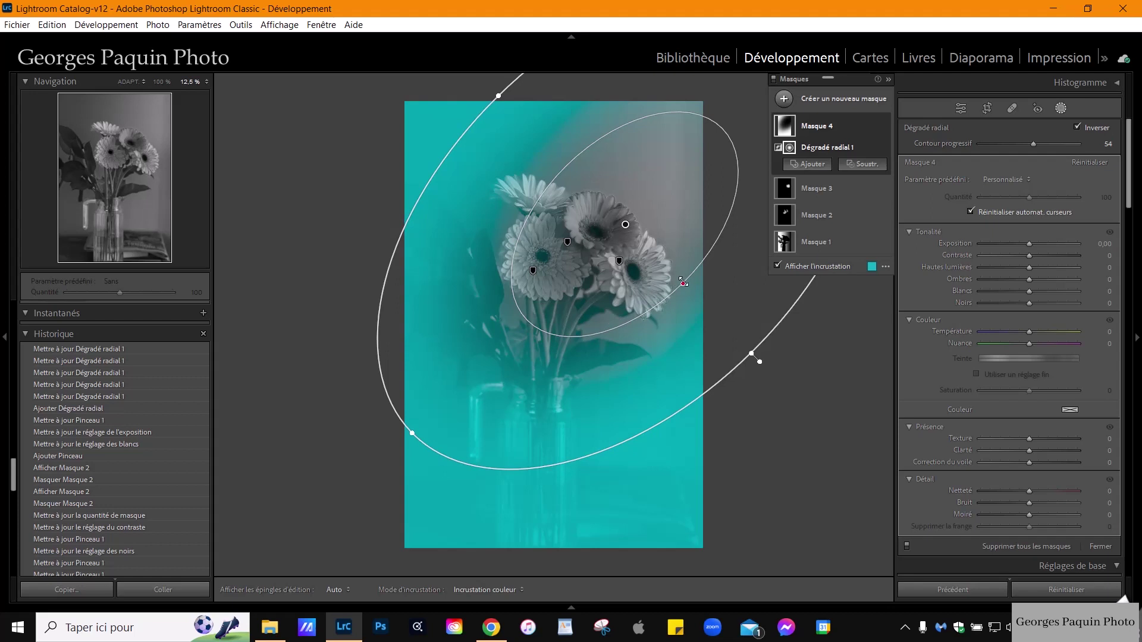
{"action": "left_click_drag", "start_coordinate": [684, 282], "coordinate": [691, 288]}
{"action": "mouse_move", "coordinate": [690, 190]}
{"action": "left_mouse_down"}
{"action": "mouse_move", "coordinate": [660, 186]}
{"action": "mouse_move", "coordinate": [683, 191]}
{"action": "left_mouse_up"}
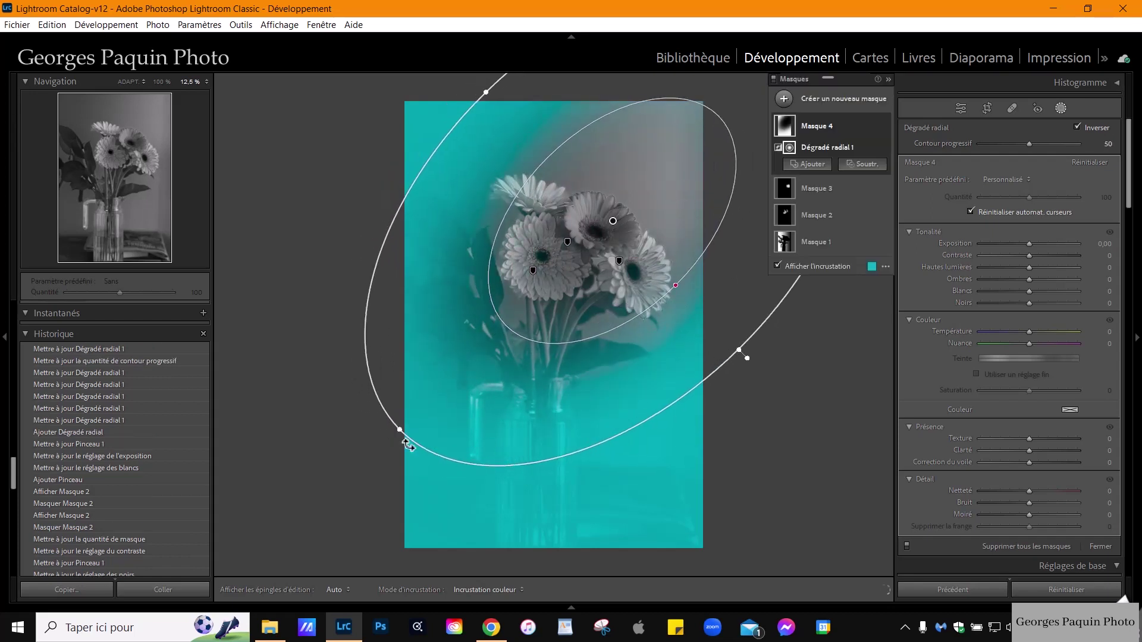
{"action": "left_click_drag", "start_coordinate": [399, 431], "coordinate": [288, 540]}
{"action": "left_click_drag", "start_coordinate": [719, 177], "coordinate": [654, 241]}
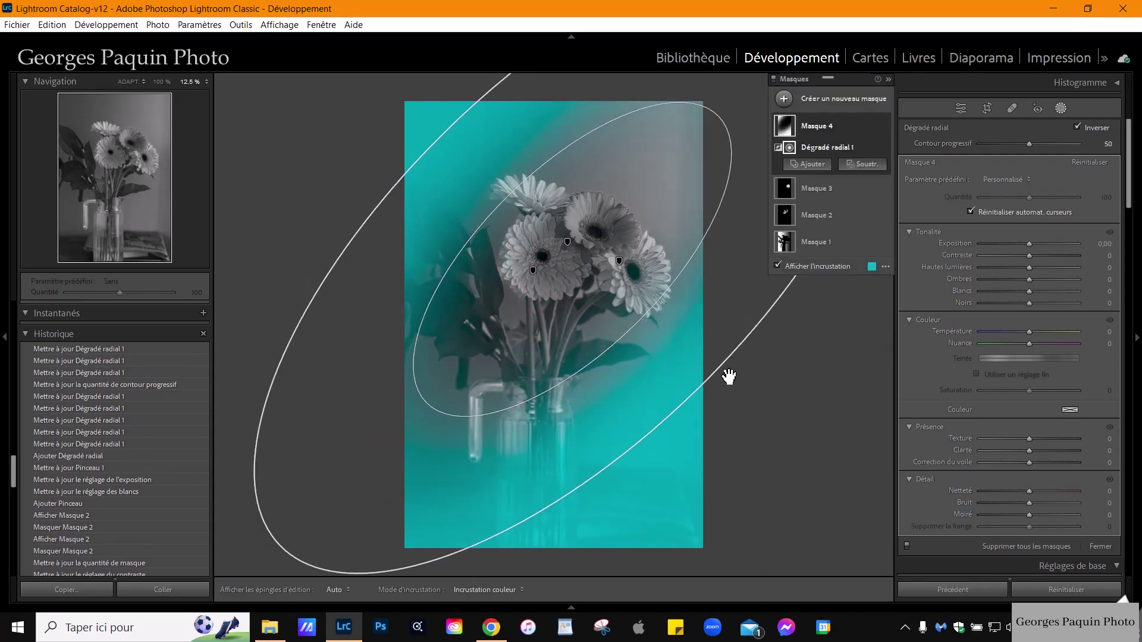
Widen the radial ellipse and tilt it more upright around the bouquet and the vase's neck, with Contour progressif 47
{"action": "left_click_drag", "start_coordinate": [695, 389], "coordinate": [765, 438]}
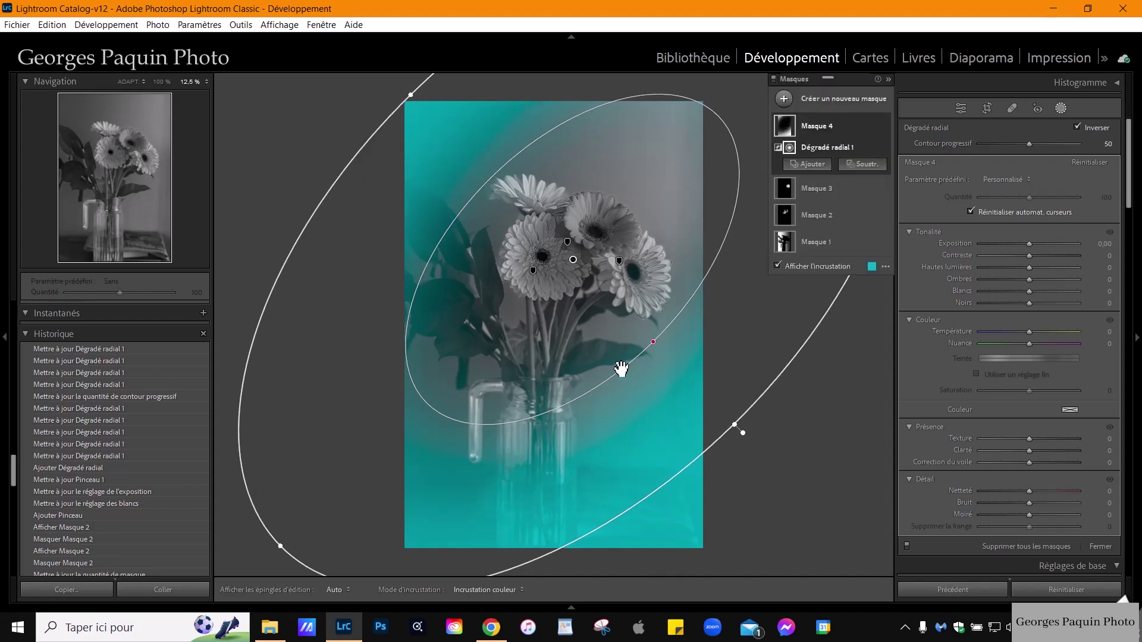
{"action": "left_click_drag", "start_coordinate": [653, 345], "coordinate": [665, 357]}
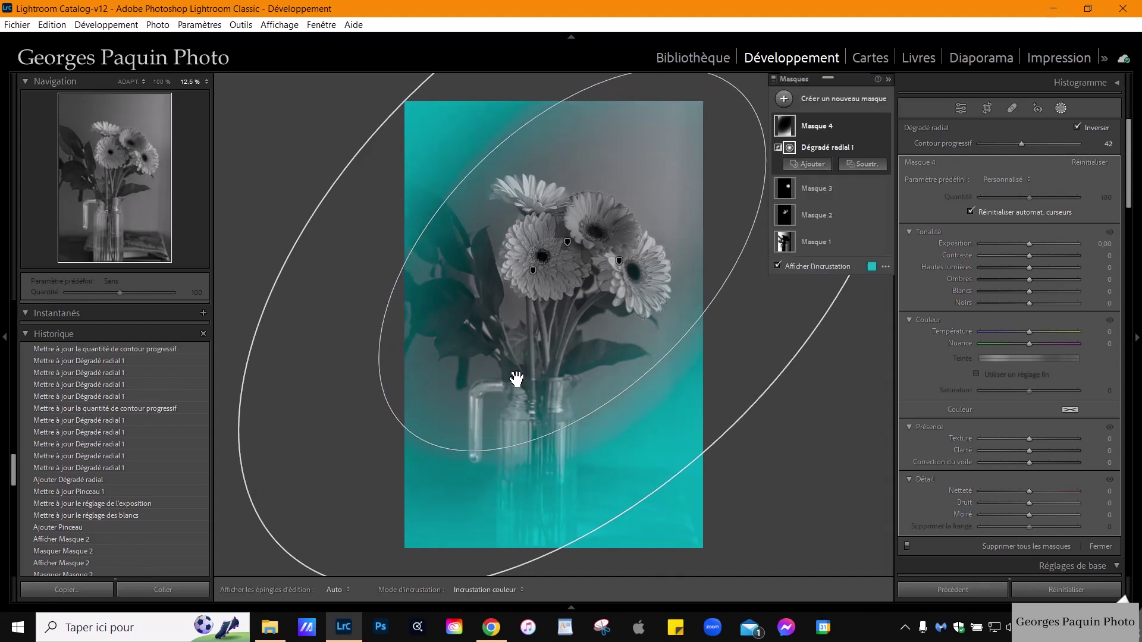
{"action": "left_click_drag", "start_coordinate": [465, 411], "coordinate": [462, 404]}
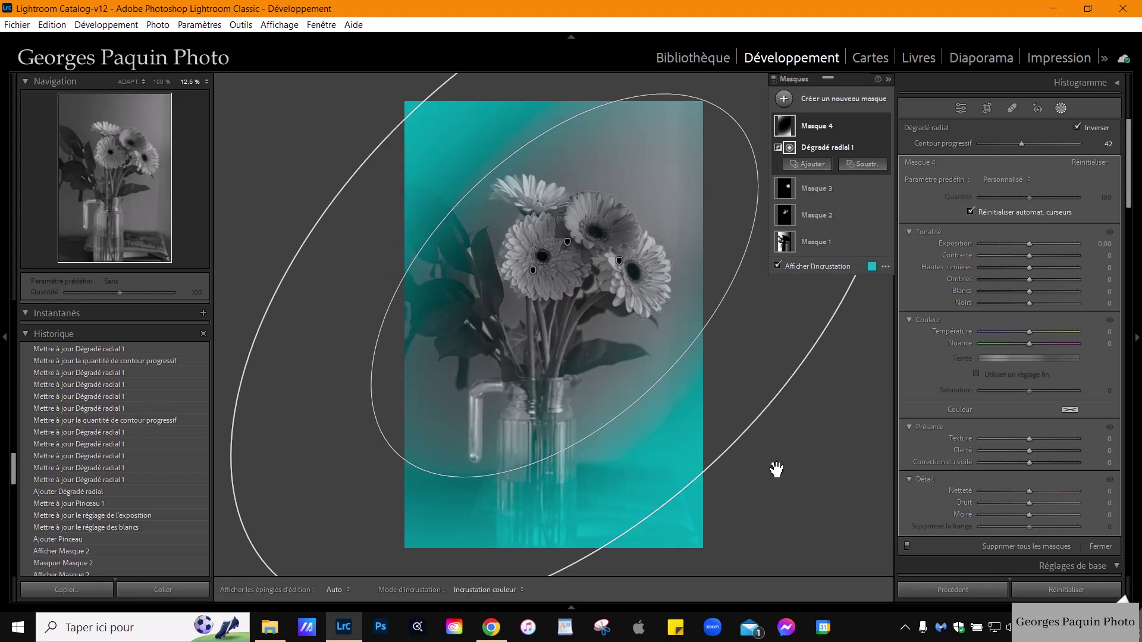
{"action": "left_click_drag", "start_coordinate": [736, 459], "coordinate": [793, 413]}
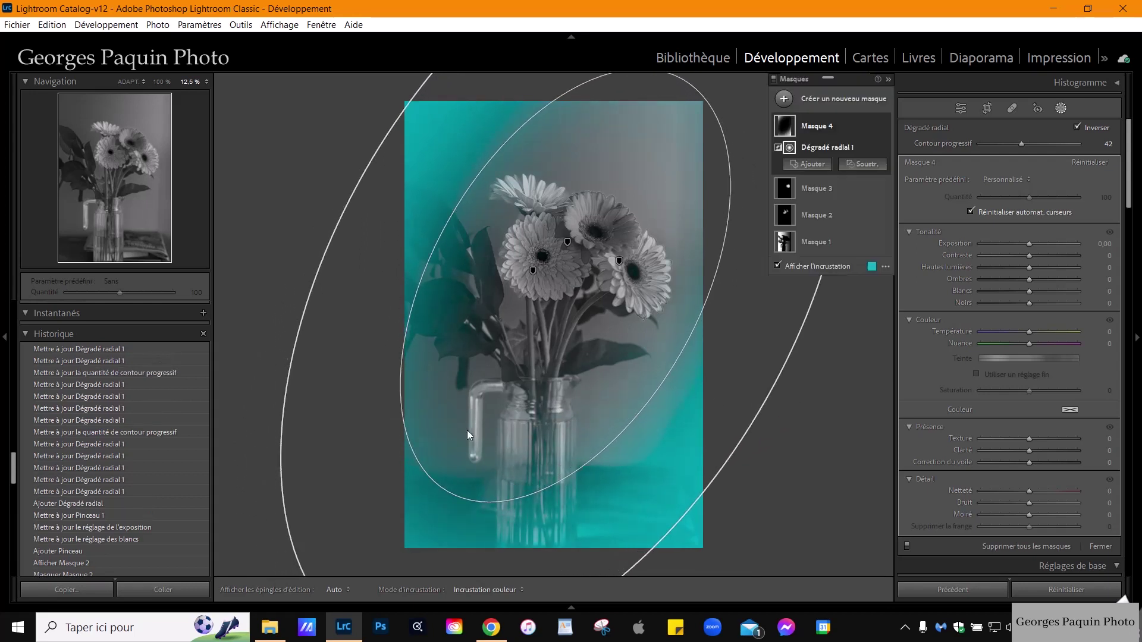
{"action": "left_click_drag", "start_coordinate": [449, 491], "coordinate": [479, 464]}
{"action": "left_click_drag", "start_coordinate": [618, 334], "coordinate": [635, 320]}
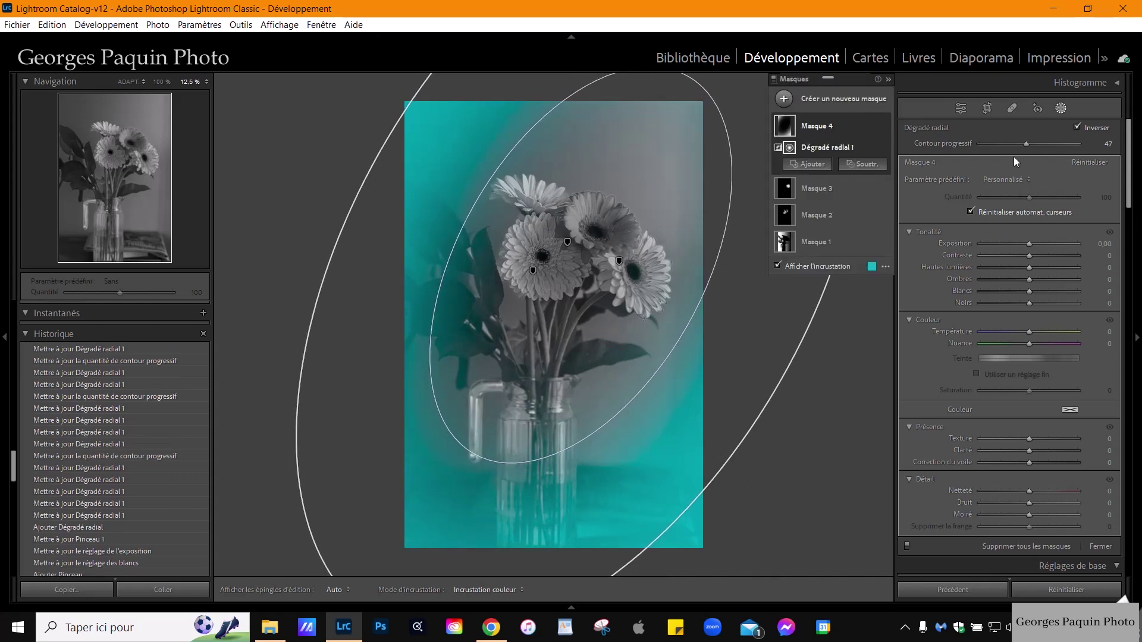
Hide the mask overlay and darken the surroundings in Masque 4 with Exposition −0,90 and Noirs −11
{"action": "key", "text": "o"}
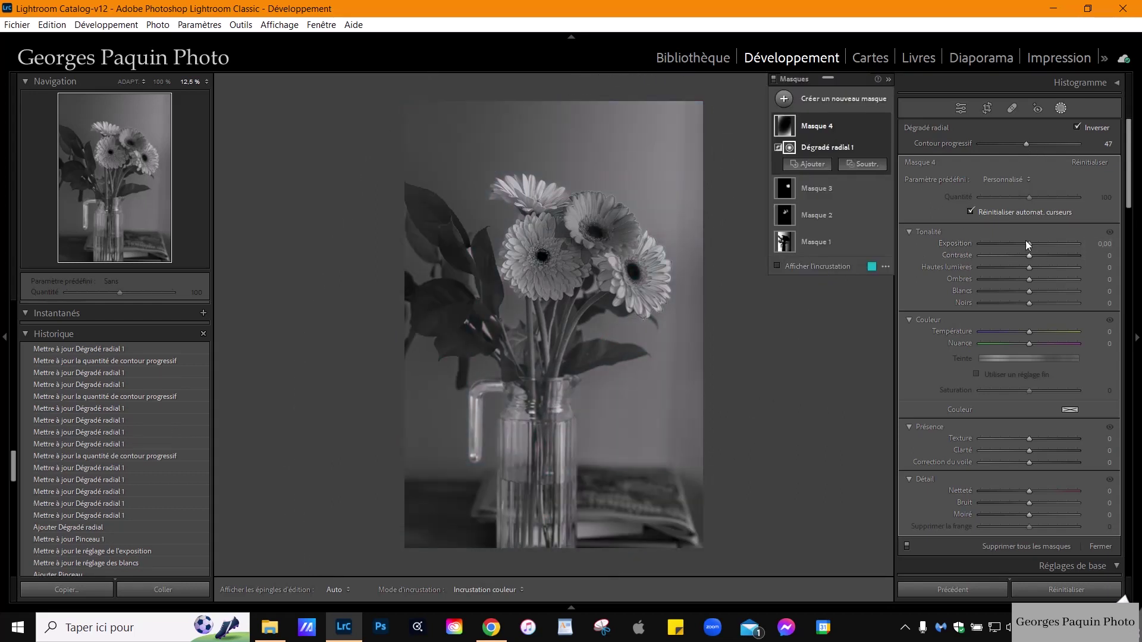
{"action": "scroll", "coordinate": [1030, 243], "scroll_direction": "down", "scroll_amount": 6}
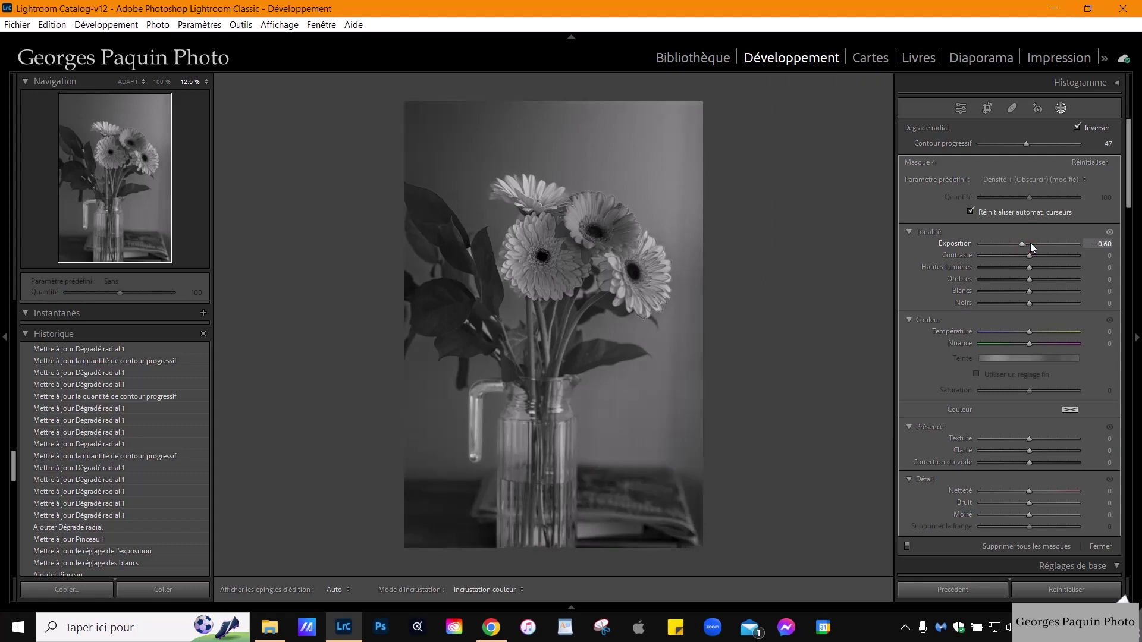
{"action": "scroll", "coordinate": [1030, 243], "scroll_direction": "down", "scroll_amount": 2}
{"action": "left_click", "coordinate": [1030, 303]}
{"action": "left_click_drag", "start_coordinate": [1030, 303], "coordinate": [1025, 308]}
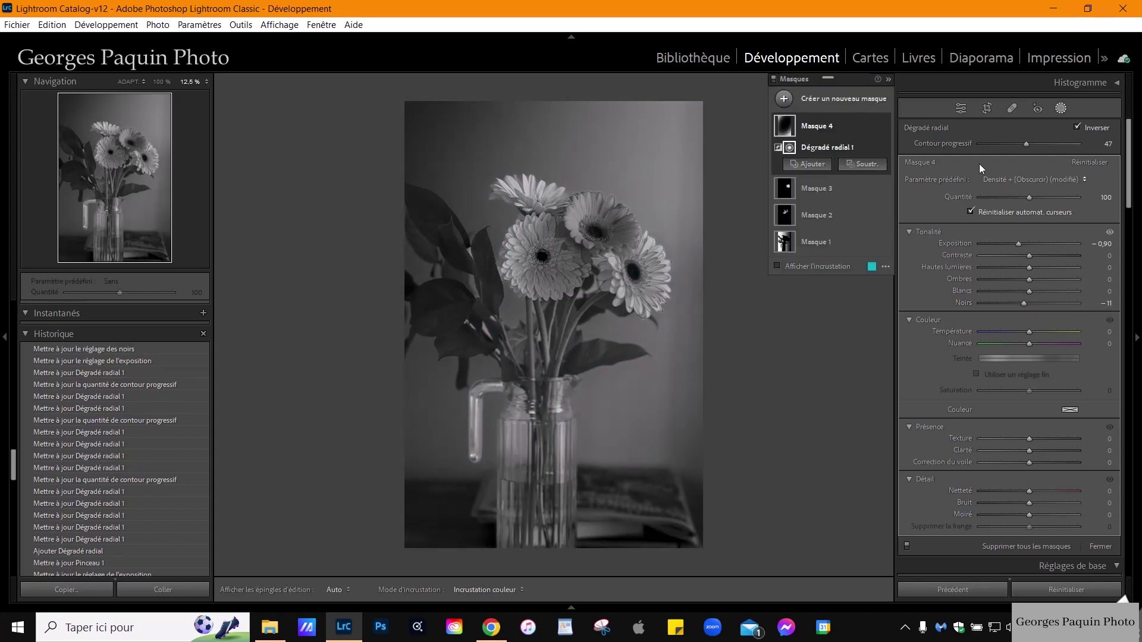
Compare the photo without and with Masque 4, and leave masking
{"action": "left_click", "coordinate": [883, 126]}
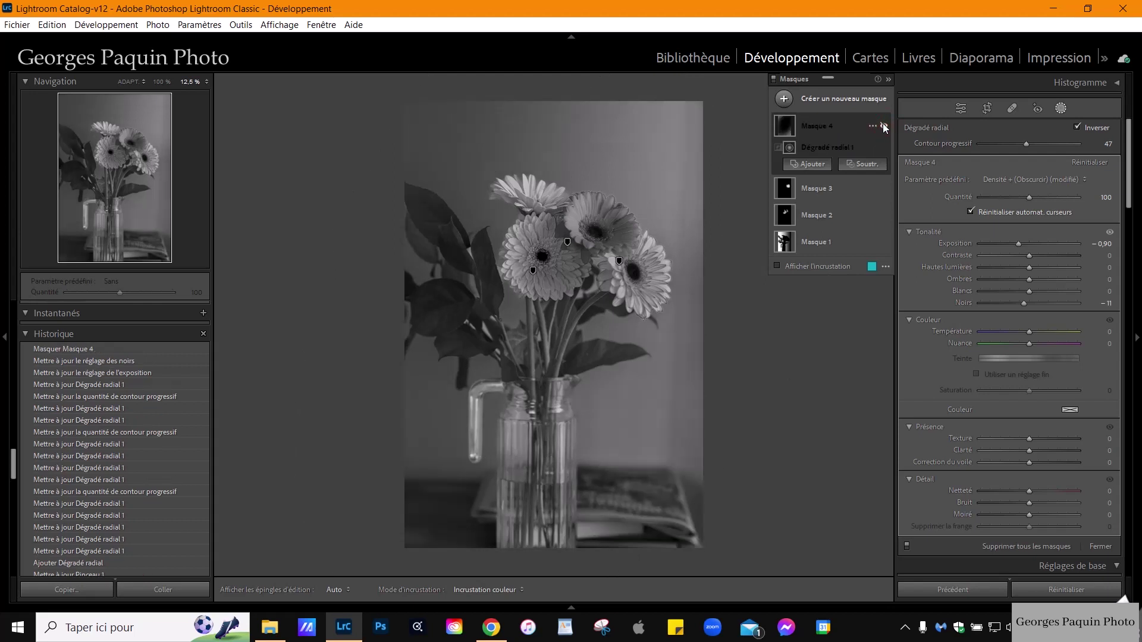
{"action": "left_click", "coordinate": [883, 126]}
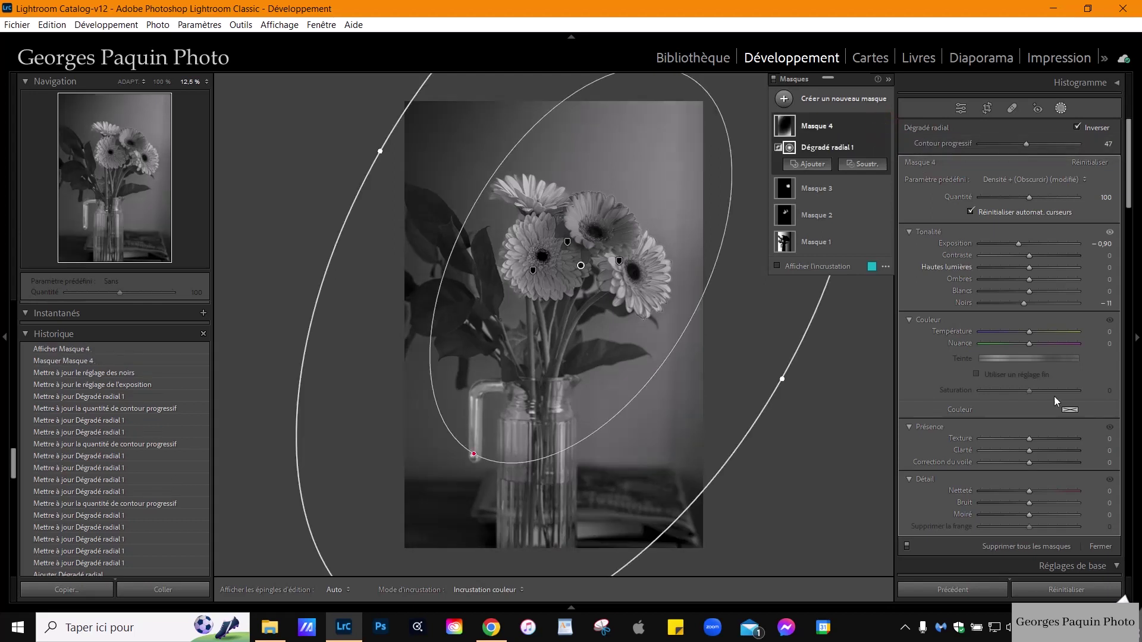
{"action": "left_click", "coordinate": [961, 109]}
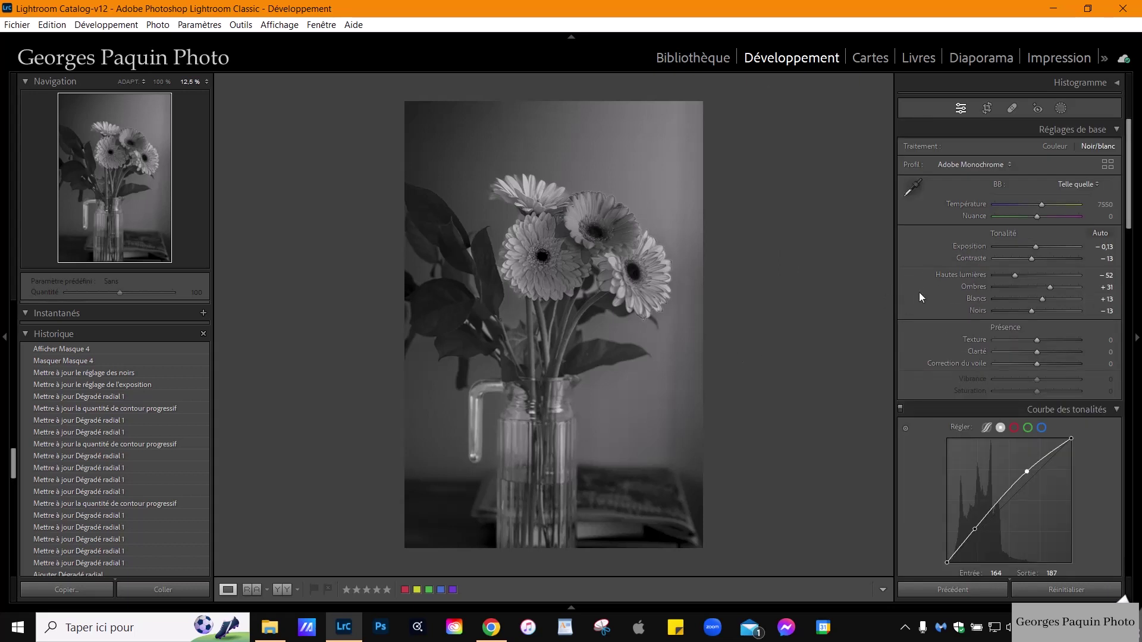
Grade the shadows (Ombres) blue in Color Grading with Teinte 238, Saturation 9 and Luminance −27
{"action": "scroll", "coordinate": [918, 292], "scroll_direction": "down", "scroll_amount": 15}
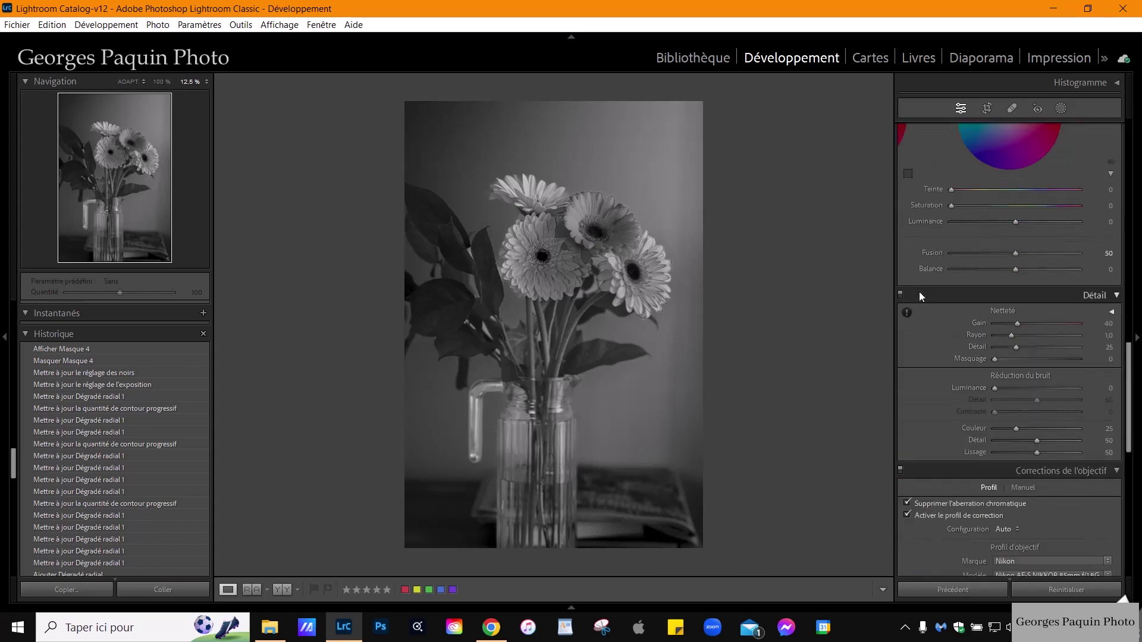
{"action": "scroll", "coordinate": [919, 291], "scroll_direction": "down", "scroll_amount": 1}
{"action": "scroll", "coordinate": [923, 291], "scroll_direction": "up", "scroll_amount": 12}
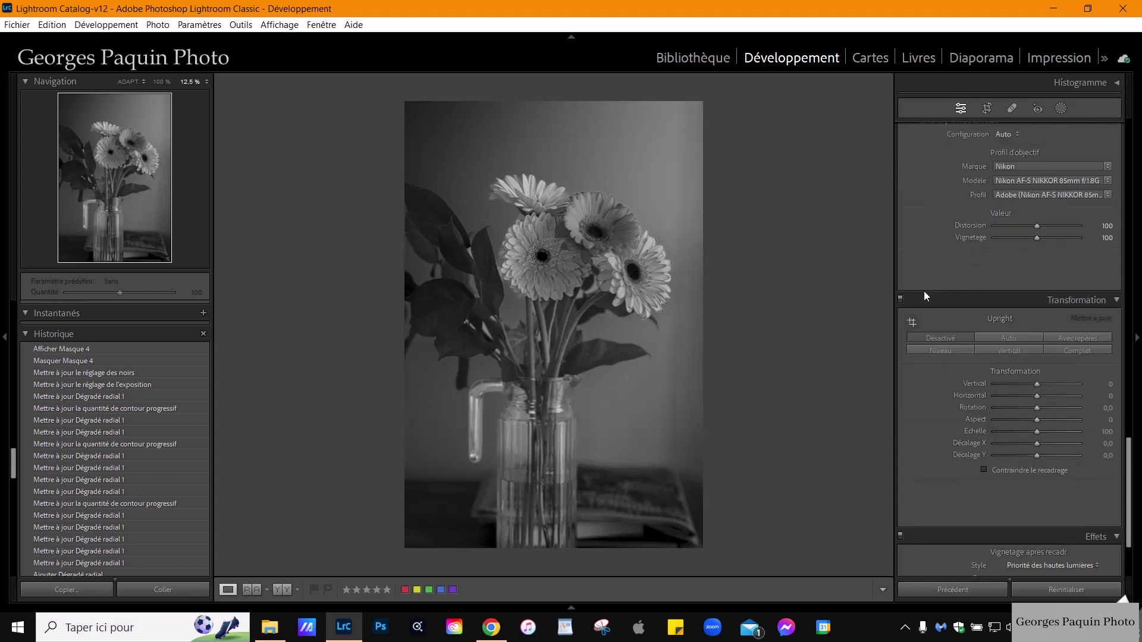
{"action": "scroll", "coordinate": [923, 291], "scroll_direction": "up", "scroll_amount": 2}
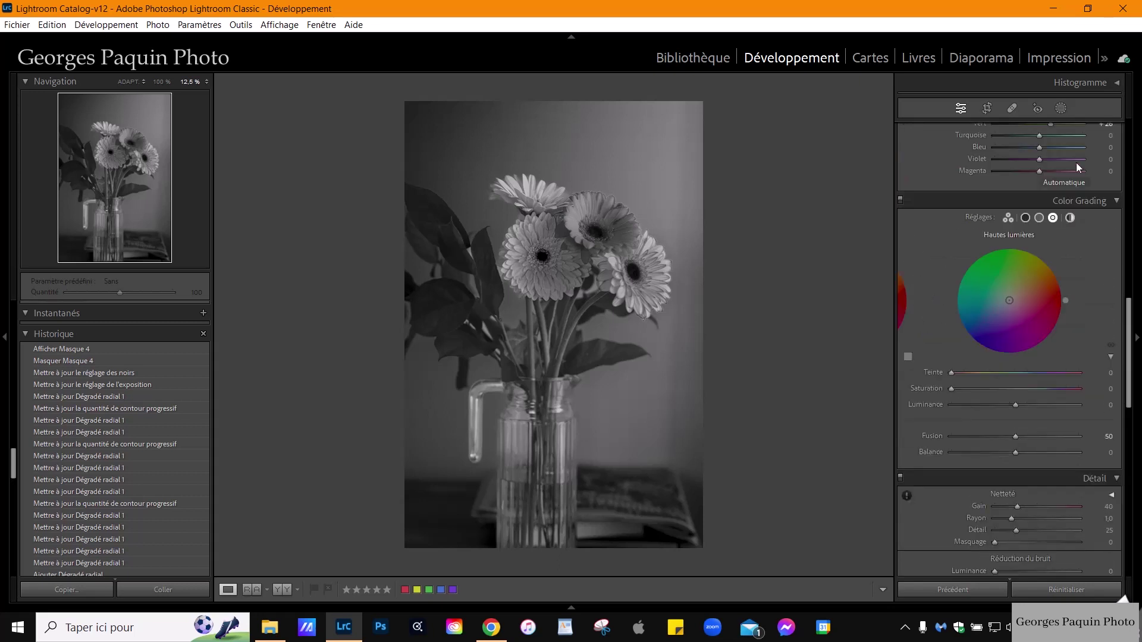
{"action": "left_click", "coordinate": [1025, 219]}
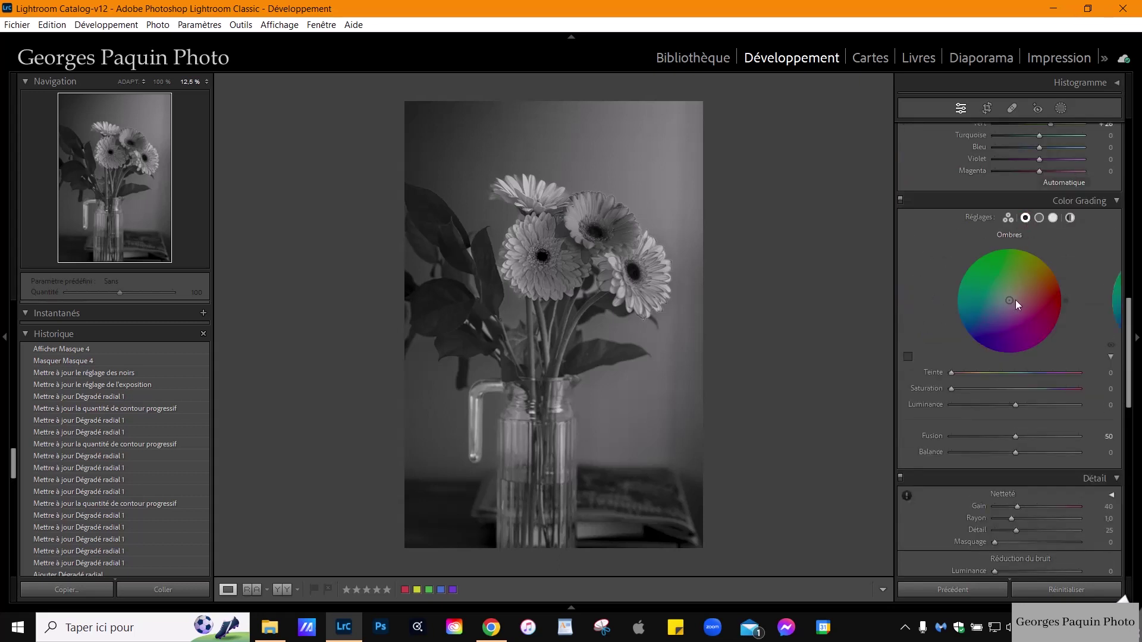
{"action": "left_click_drag", "start_coordinate": [1009, 301], "coordinate": [979, 349]}
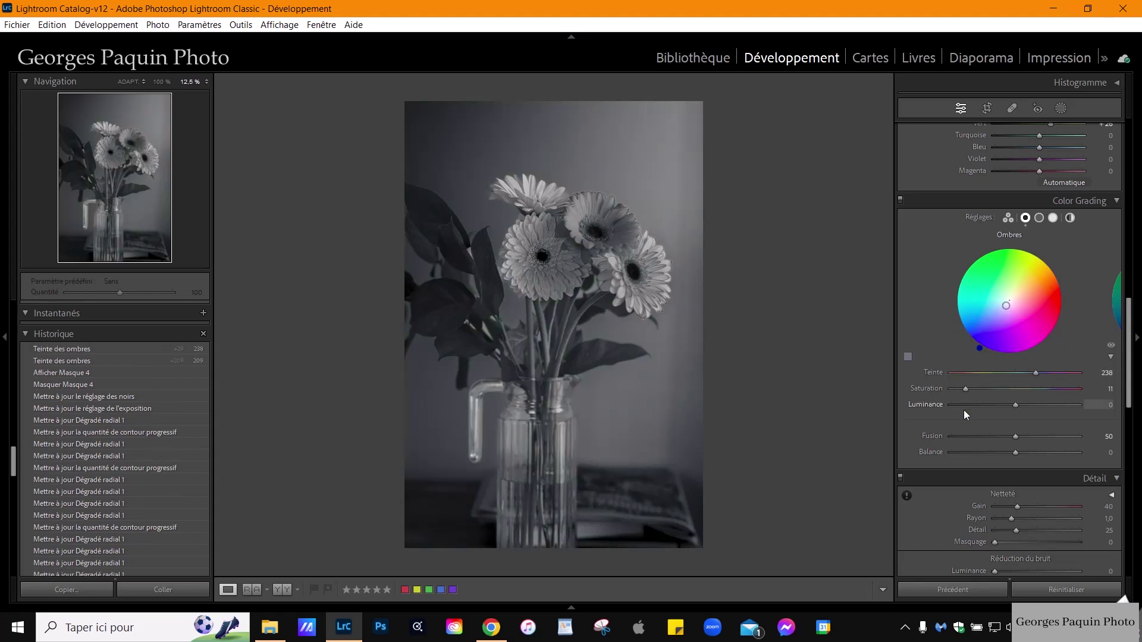
{"action": "left_click_drag", "start_coordinate": [965, 389], "coordinate": [999, 423]}
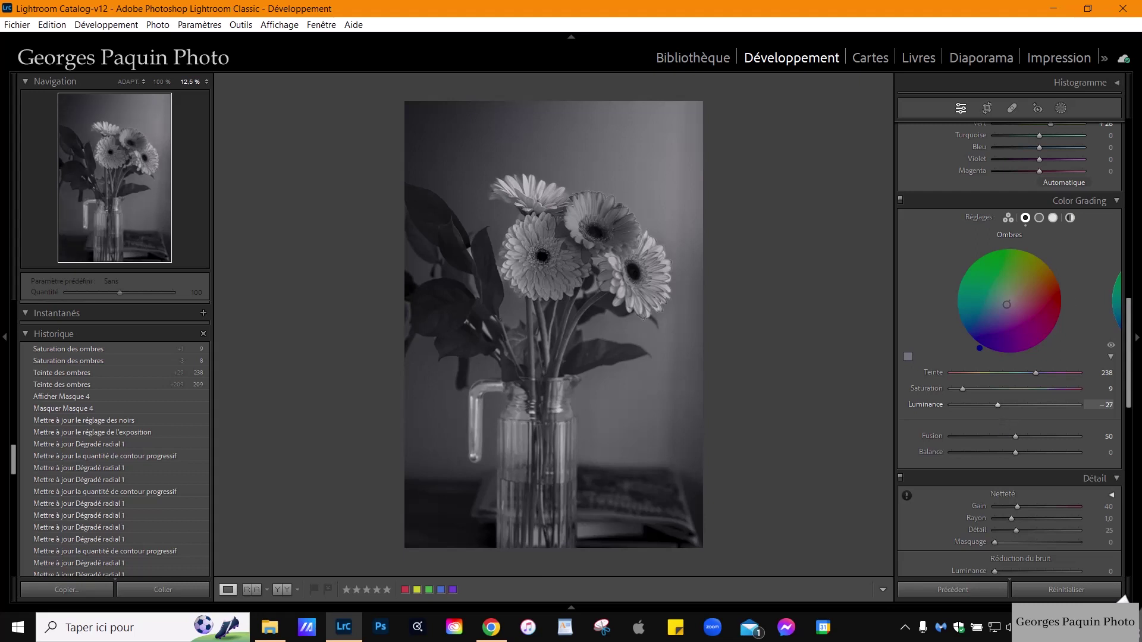
Warm the midtones (Tons moyens) in Color Grading with Teinte 47, Saturation 12 and Luminance +26
{"action": "left_click", "coordinate": [1041, 218]}
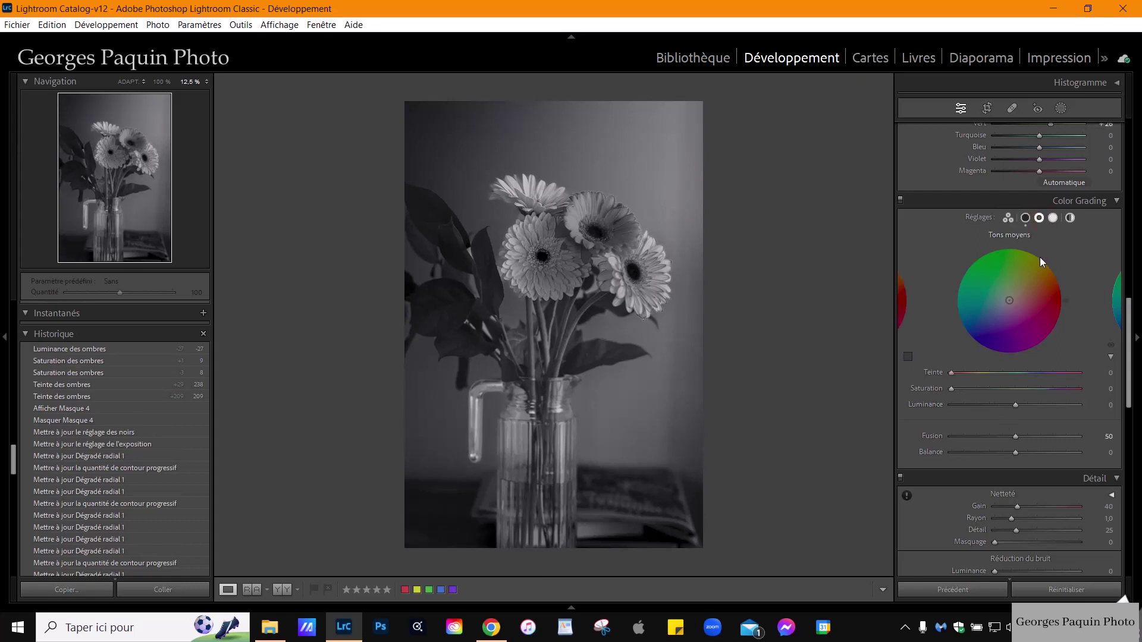
{"action": "left_click_drag", "start_coordinate": [1011, 302], "coordinate": [1013, 296]}
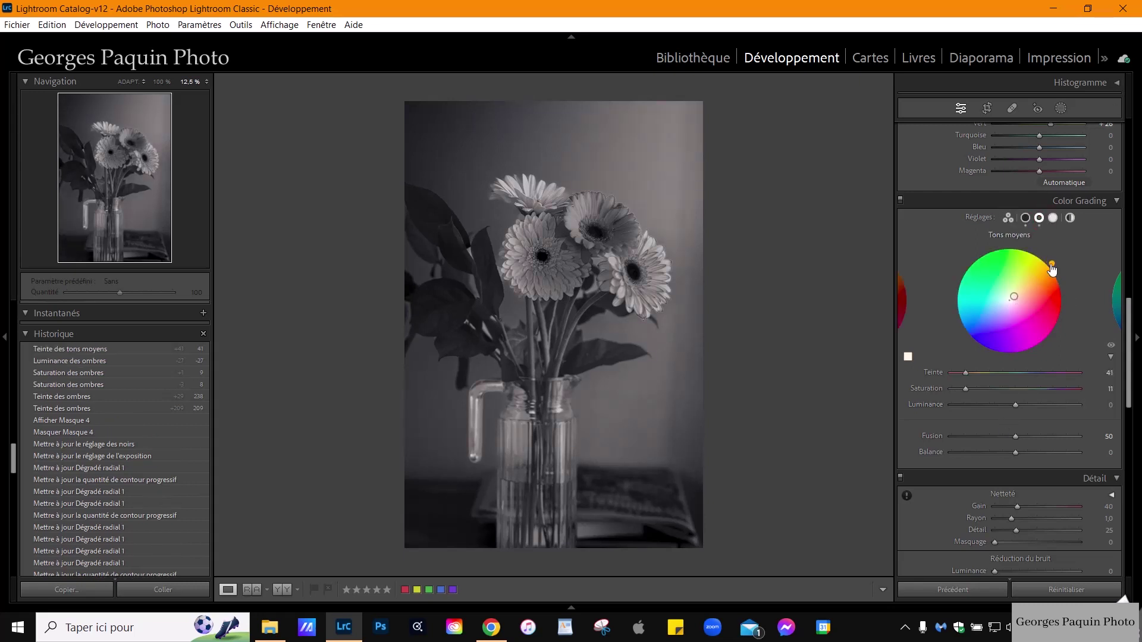
{"action": "left_click_drag", "start_coordinate": [966, 389], "coordinate": [1030, 406]}
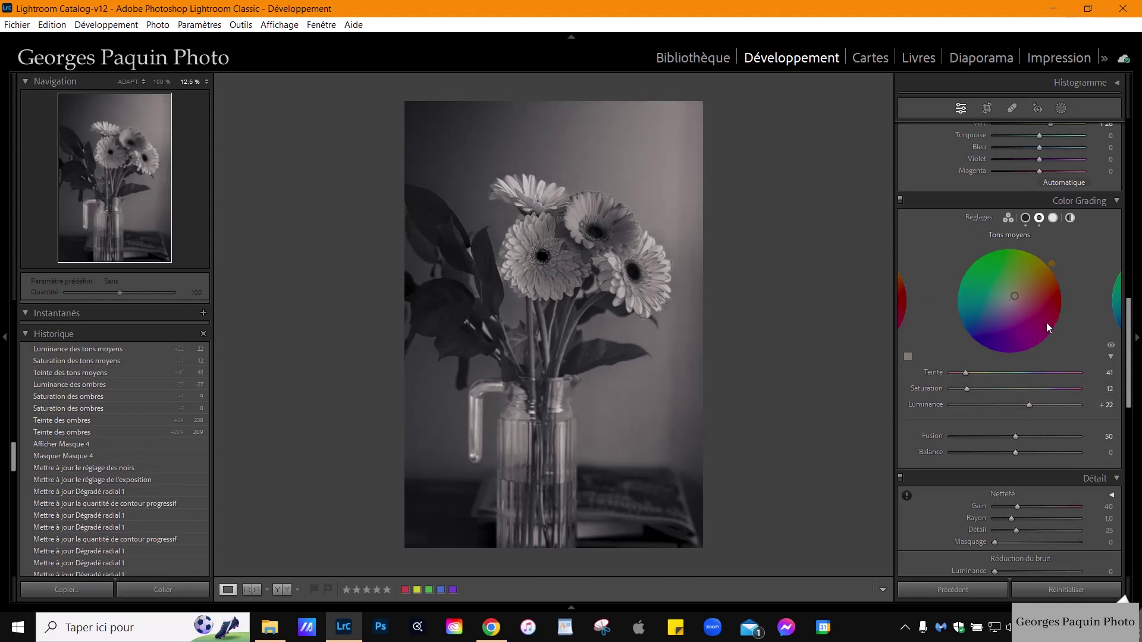
{"action": "left_click_drag", "start_coordinate": [1029, 406], "coordinate": [1032, 408]}
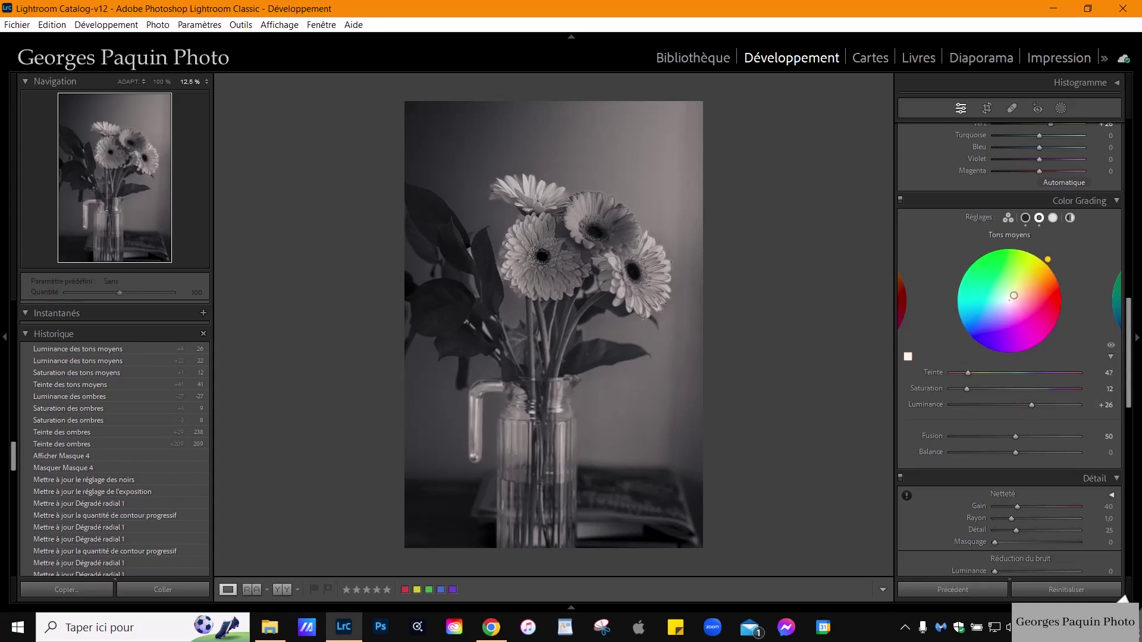
Tint the highlights (Hautes lumières) in Color Grading with Teinte 77, Saturation 10 and Luminance +25
{"action": "left_click", "coordinate": [1053, 218]}
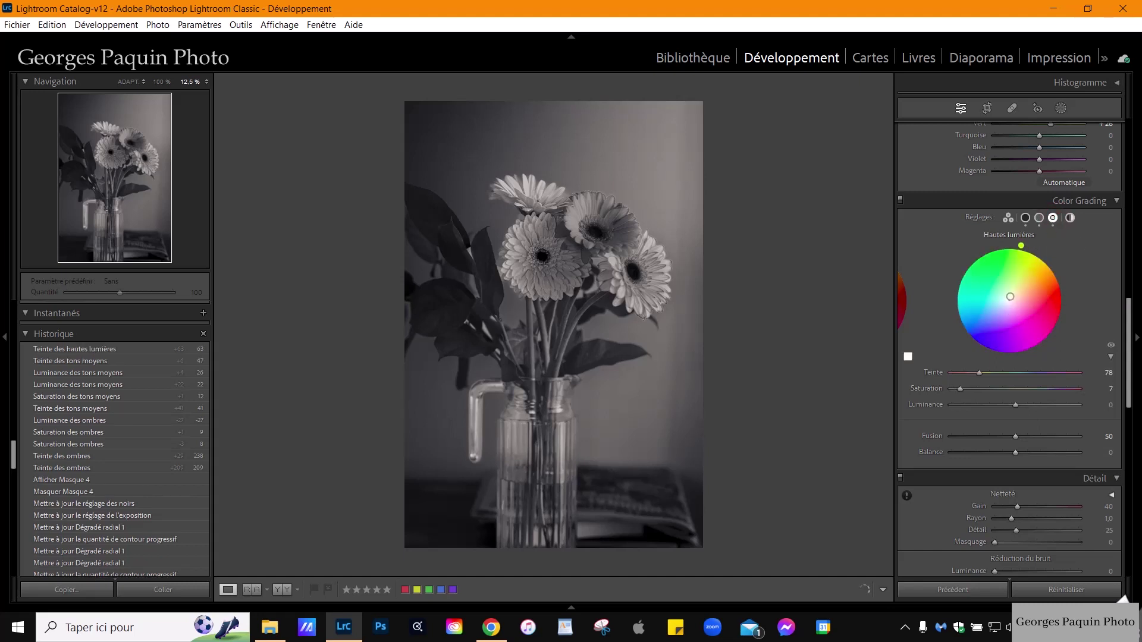
{"action": "left_click_drag", "start_coordinate": [1016, 406], "coordinate": [1032, 410]}
{"action": "left_click_drag", "start_coordinate": [962, 389], "coordinate": [966, 390]}
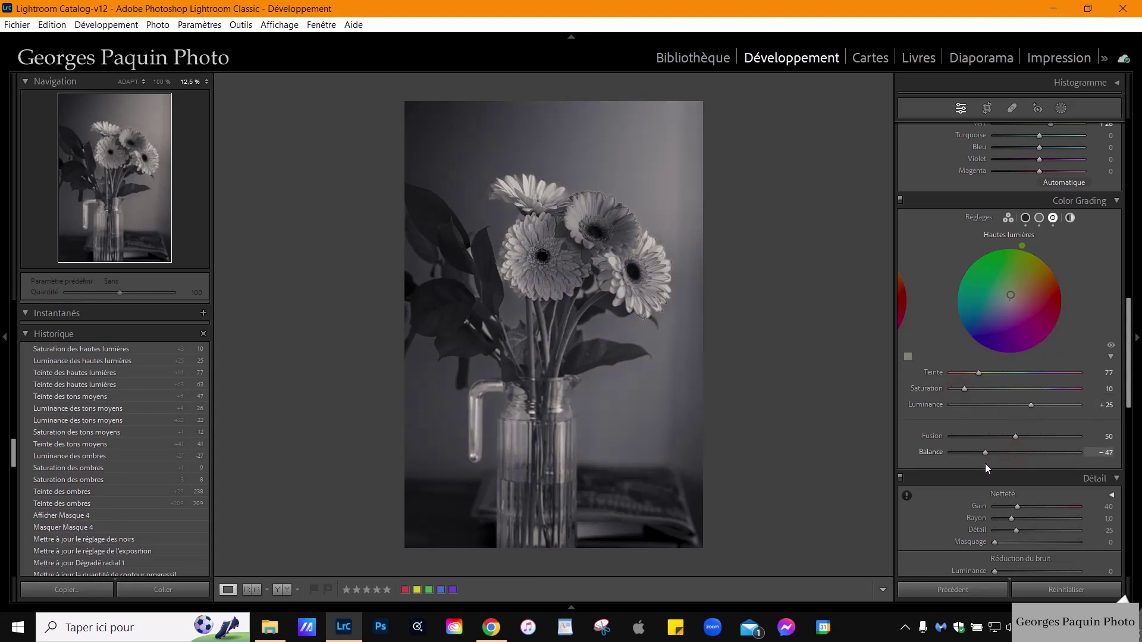
Set the Color Grading Balance to +21 and Fusion to 35, and compare the photo without and with the grading
{"action": "left_click_drag", "start_coordinate": [1015, 455], "coordinate": [1028, 453]}
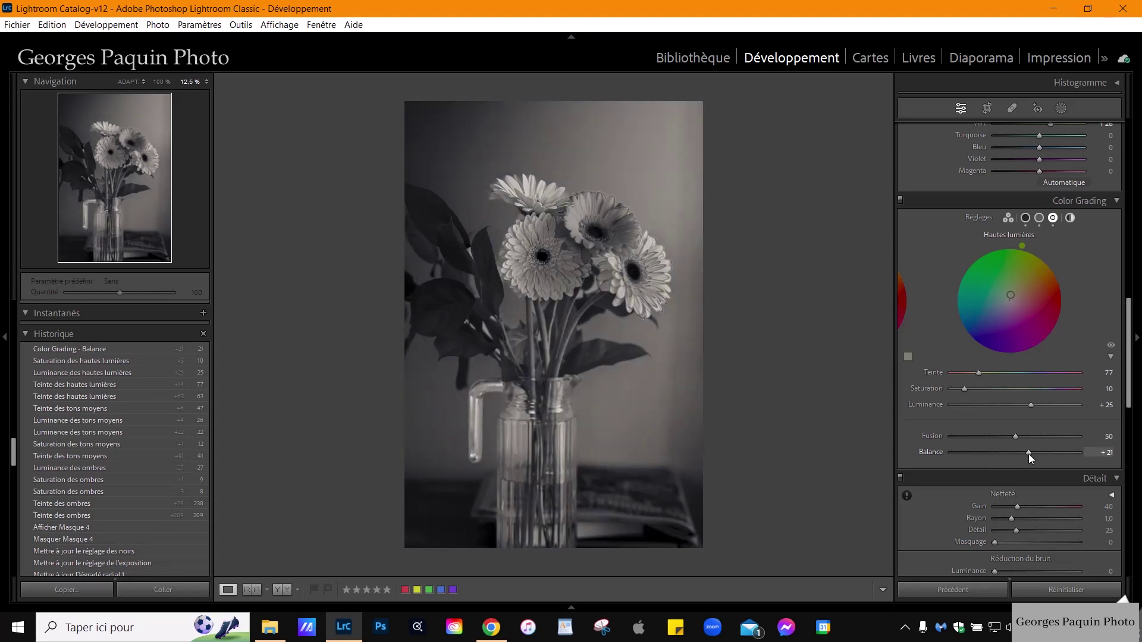
{"action": "left_click_drag", "start_coordinate": [1015, 435], "coordinate": [994, 450]}
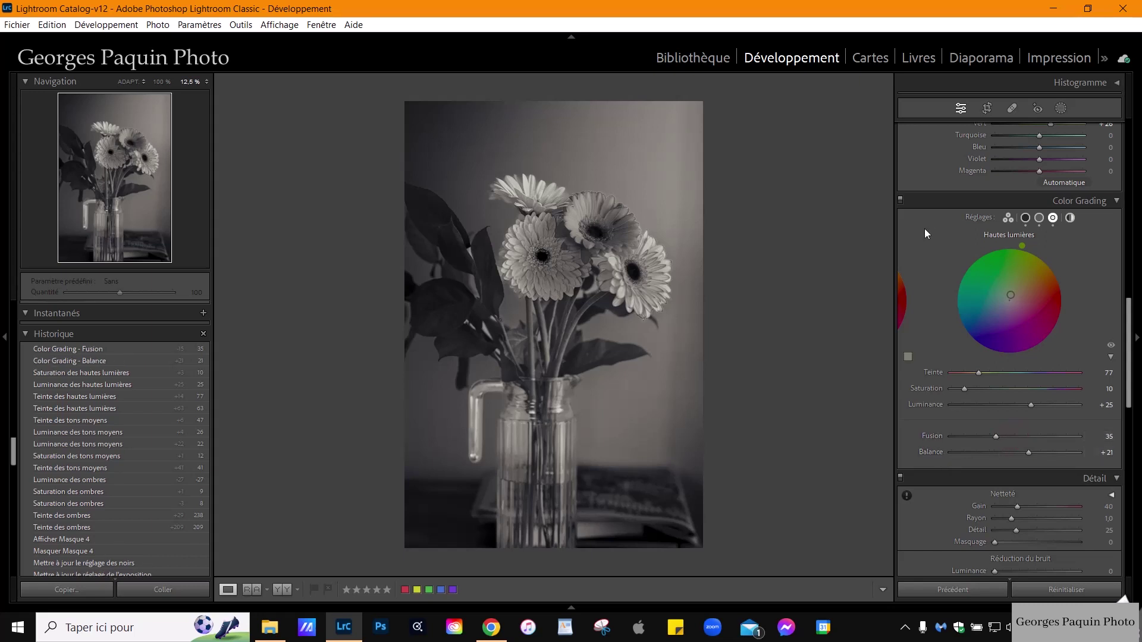
{"action": "left_click", "coordinate": [901, 201]}
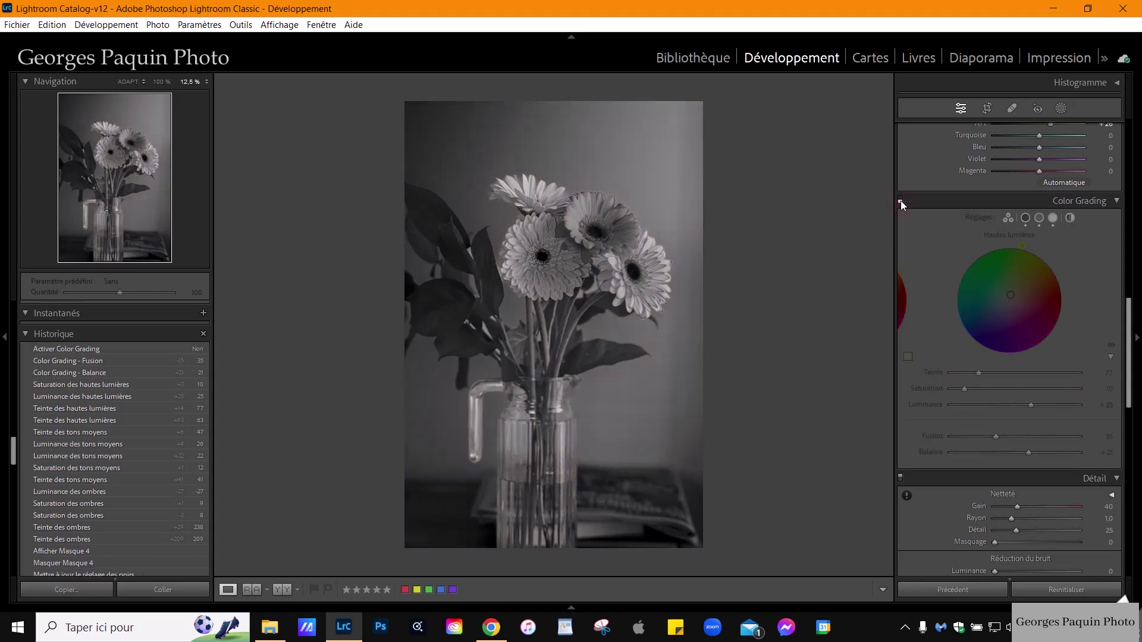
{"action": "left_click", "coordinate": [900, 201]}
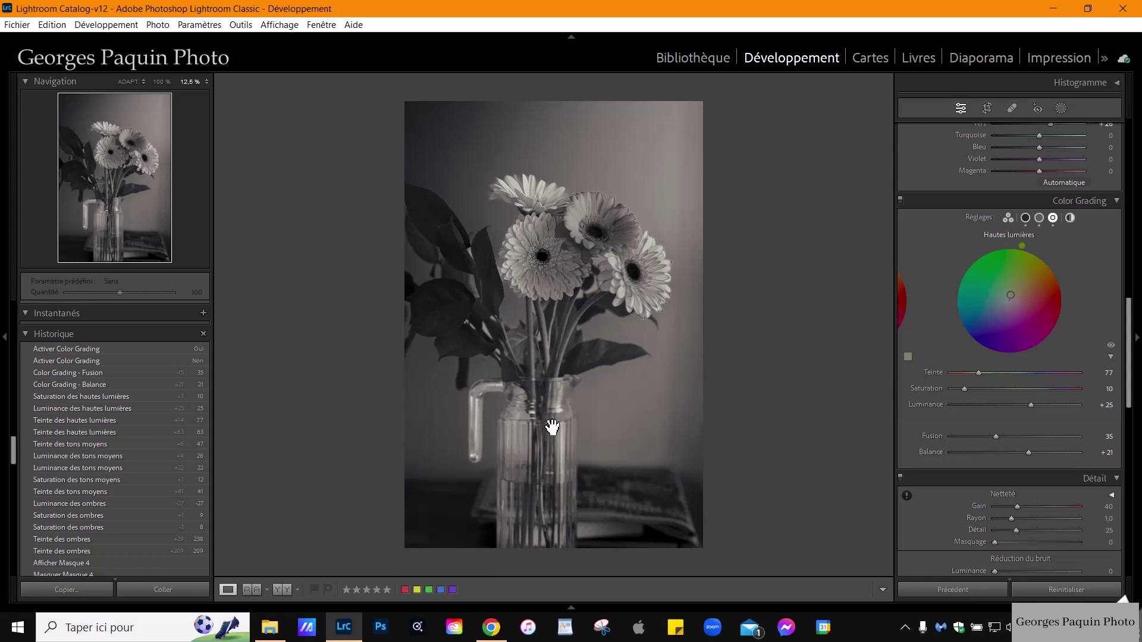
Add a new linear gradient mask covering the vase and table, fading out upward across the flower stems
{"action": "left_click", "coordinate": [1061, 107]}
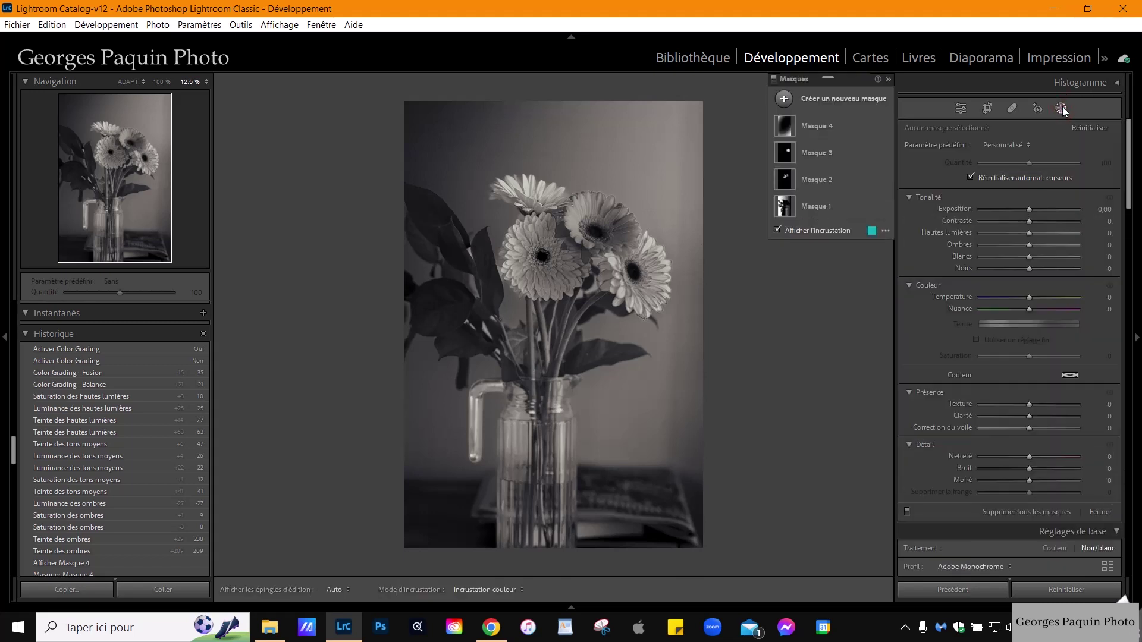
{"action": "left_click", "coordinate": [783, 99]}
{"action": "left_click", "coordinate": [879, 226]}
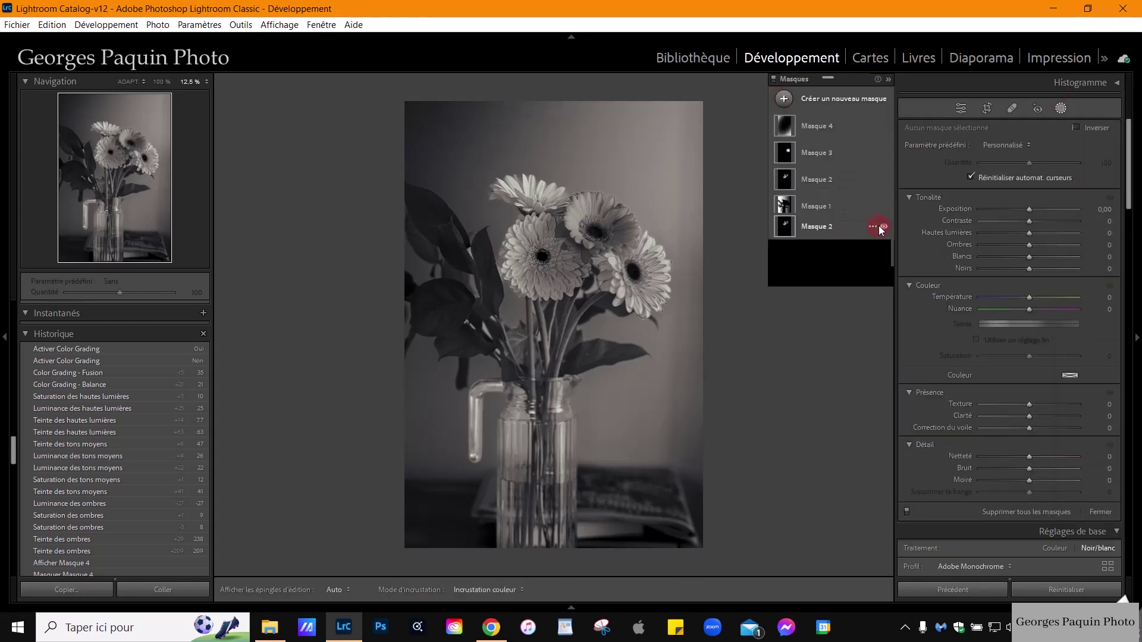
{"action": "left_click_drag", "start_coordinate": [540, 418], "coordinate": [539, 334]}
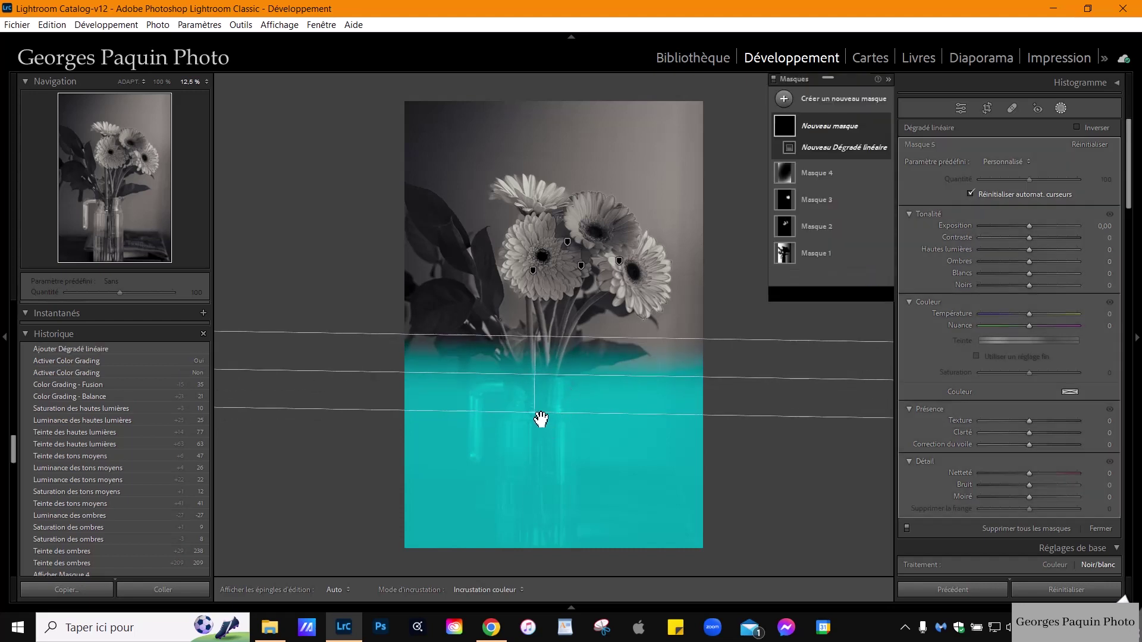
{"action": "left_click_drag", "start_coordinate": [538, 412], "coordinate": [534, 440]}
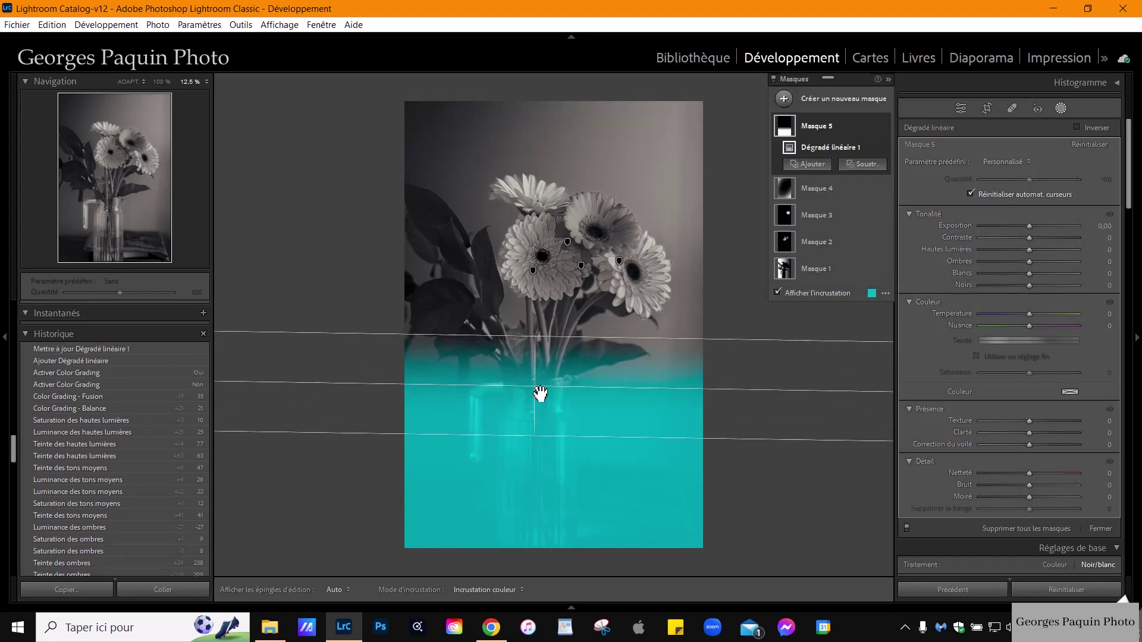
Hide the overlay, set Masque 5 to Exposition −0,30, Hautes lumières −29, Ombres 23, Blancs −11 and Noirs −7, and compare it off and on
{"action": "left_click", "coordinate": [838, 292]}
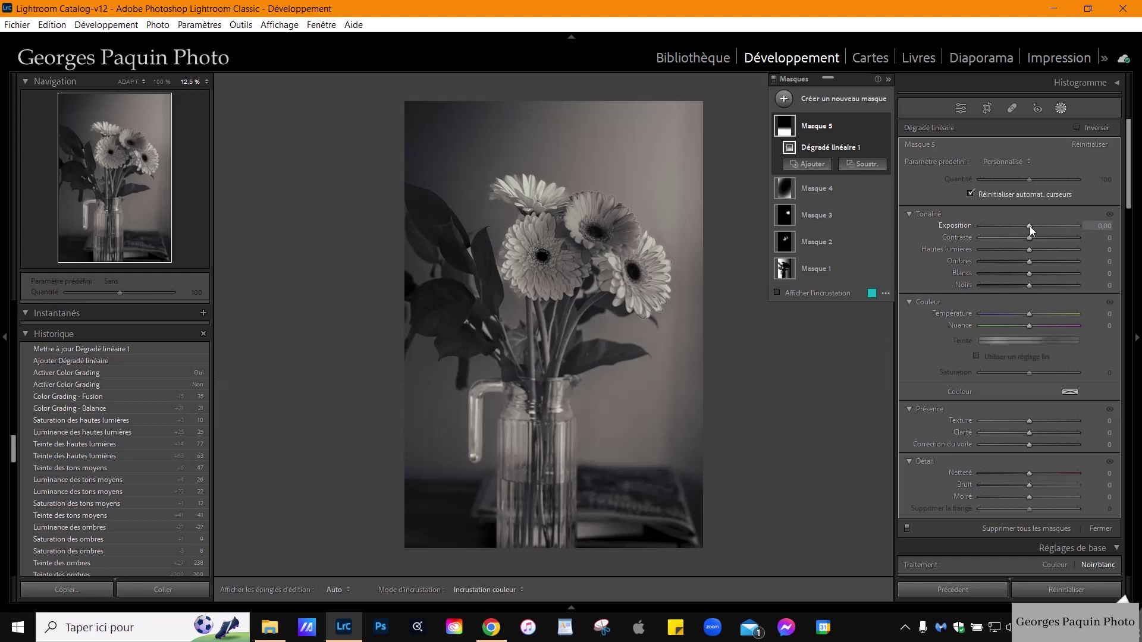
{"action": "left_click_drag", "start_coordinate": [1030, 226], "coordinate": [1027, 226]}
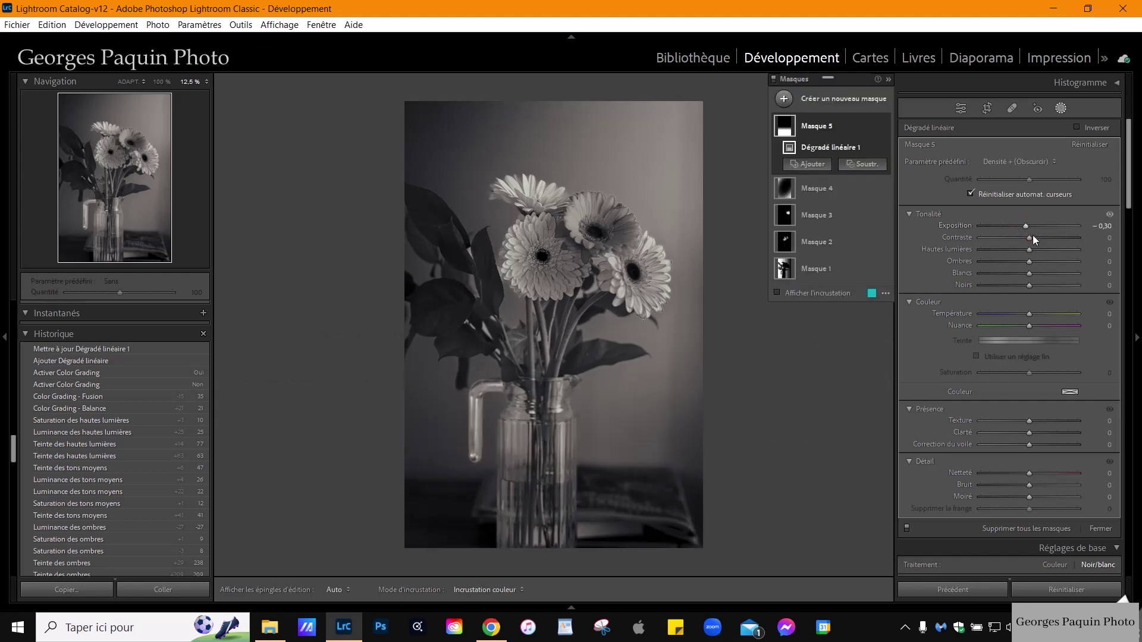
{"action": "left_click_drag", "start_coordinate": [1033, 252], "coordinate": [1025, 277]}
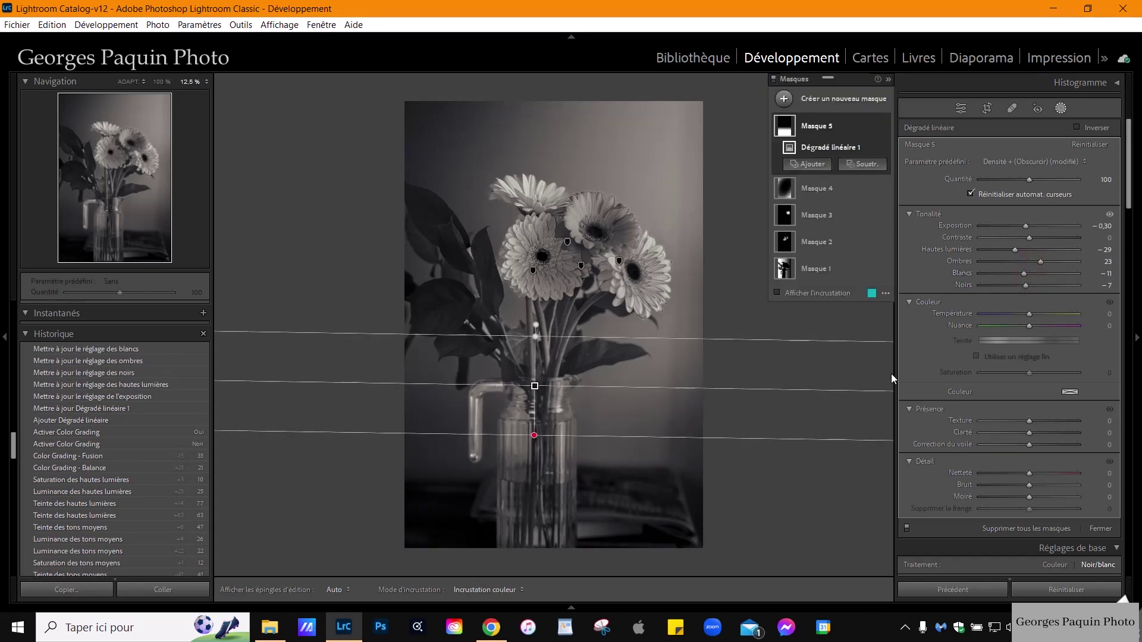
{"action": "left_click", "coordinate": [884, 126]}
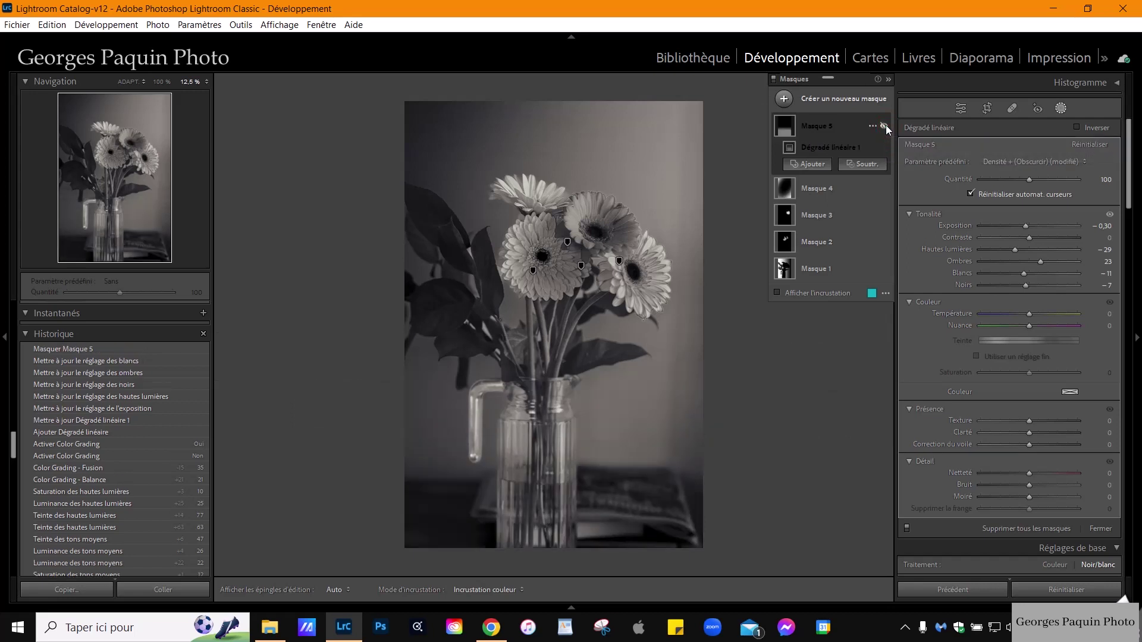
{"action": "left_click", "coordinate": [885, 126]}
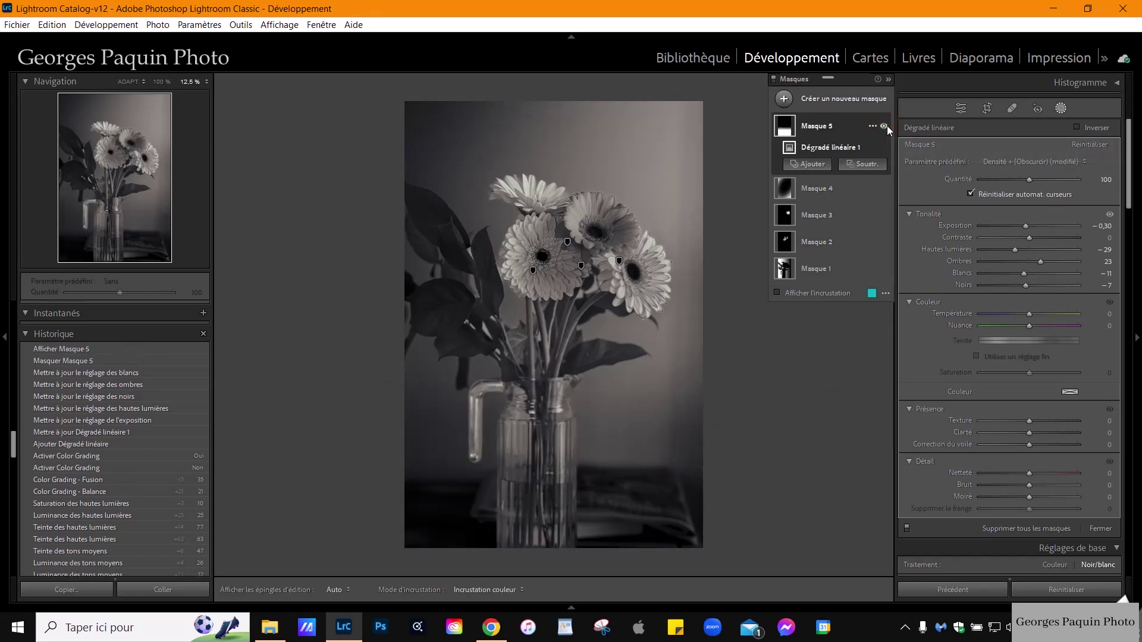
Widen the transition of Masque 5's linear gradient from just below the flowers down to the vase body, and leave masking
{"action": "left_click_drag", "start_coordinate": [535, 438], "coordinate": [533, 491]}
{"action": "mouse_move", "coordinate": [535, 415]}
{"action": "left_click_drag", "start_coordinate": [535, 417], "coordinate": [546, 390]}
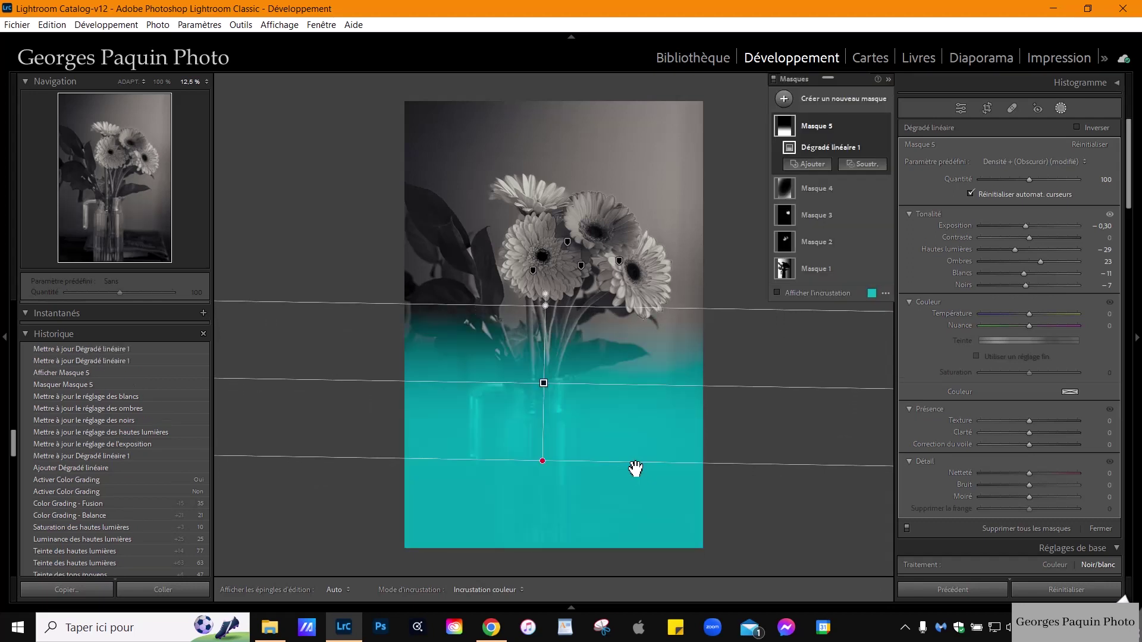
{"action": "left_click", "coordinate": [960, 109]}
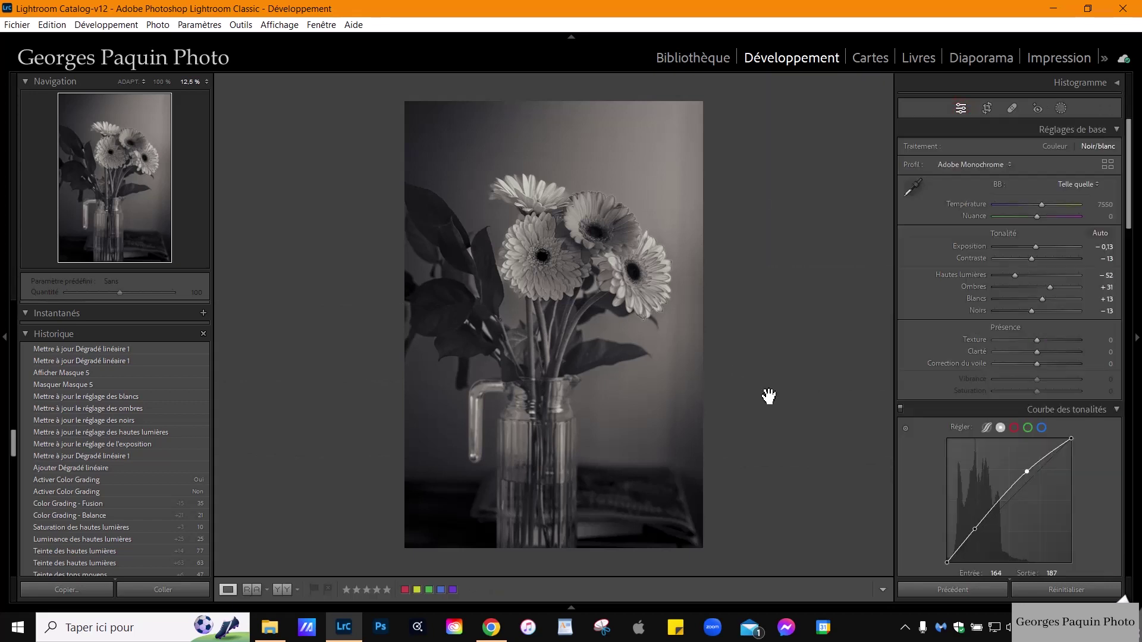
Crop the photo to the 4 x 5 / 8 x 10 aspect, tightening the frame around the bouquet and the vase's upper part
{"action": "left_click", "coordinate": [987, 109]}
{"action": "left_click", "coordinate": [1085, 148]}
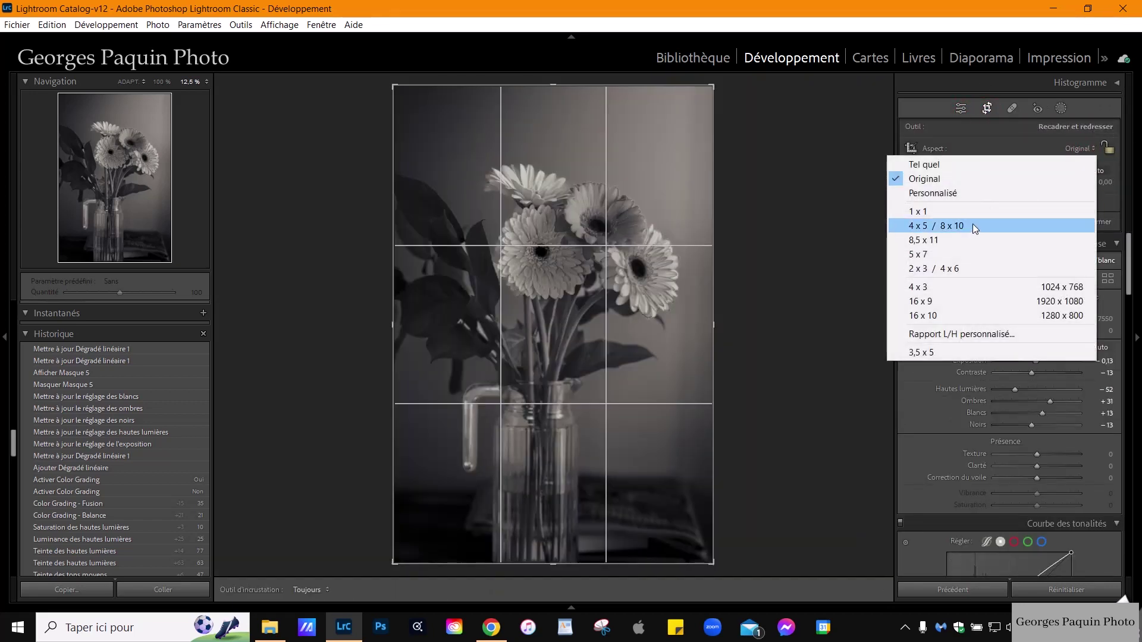
{"action": "left_click", "coordinate": [975, 224]}
{"action": "left_click_drag", "start_coordinate": [628, 269], "coordinate": [632, 272]}
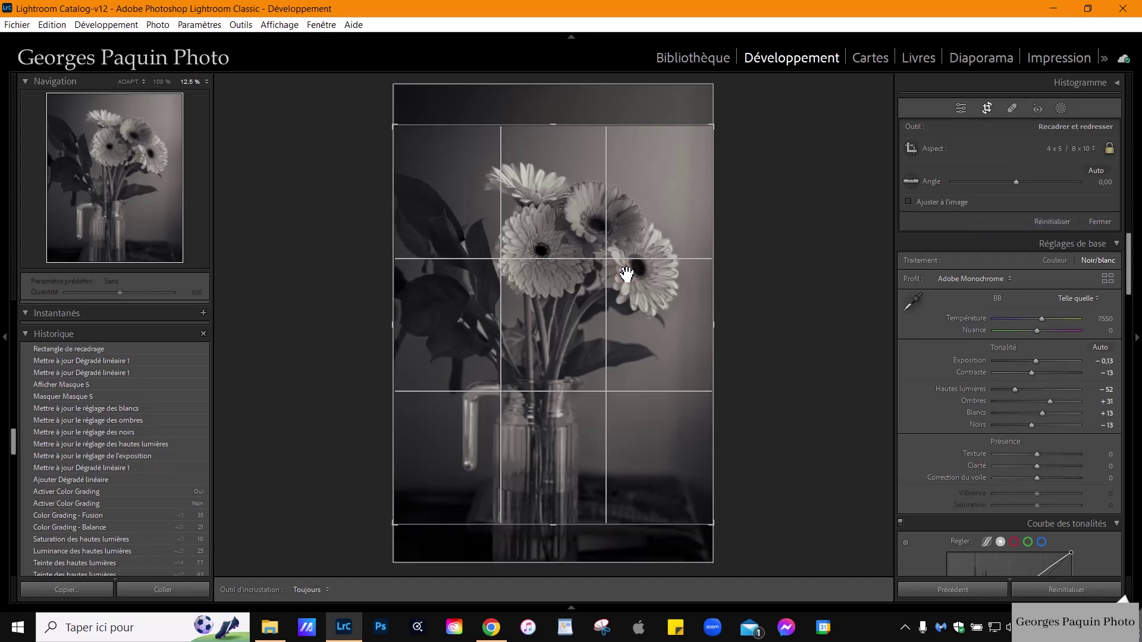
{"action": "left_click_drag", "start_coordinate": [394, 325], "coordinate": [420, 334]}
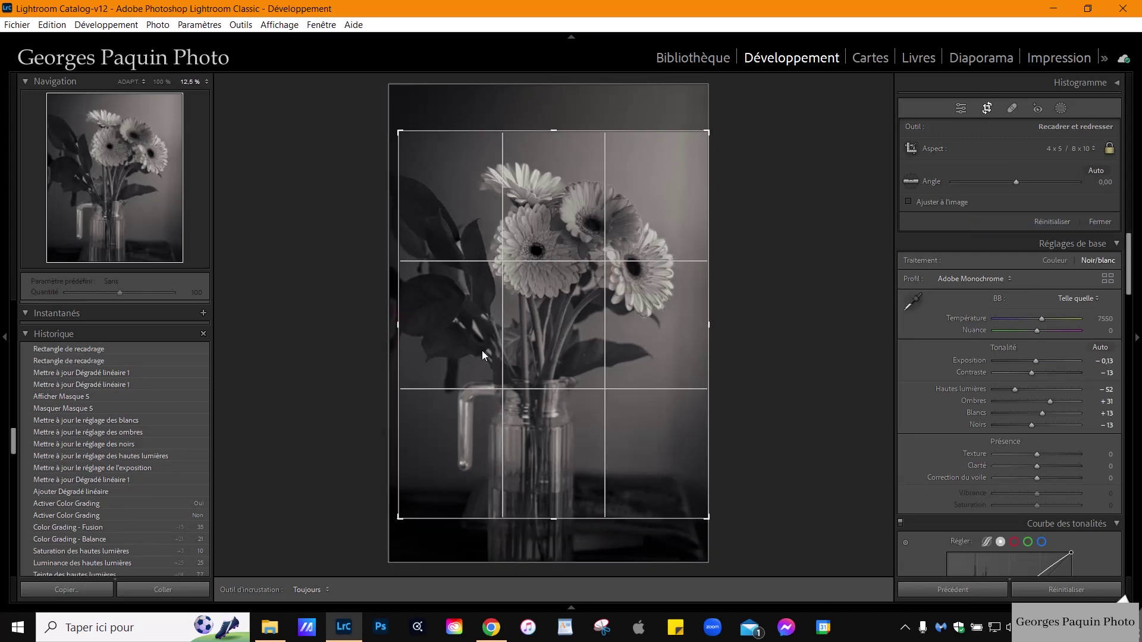
{"action": "left_click_drag", "start_coordinate": [707, 324], "coordinate": [694, 329]}
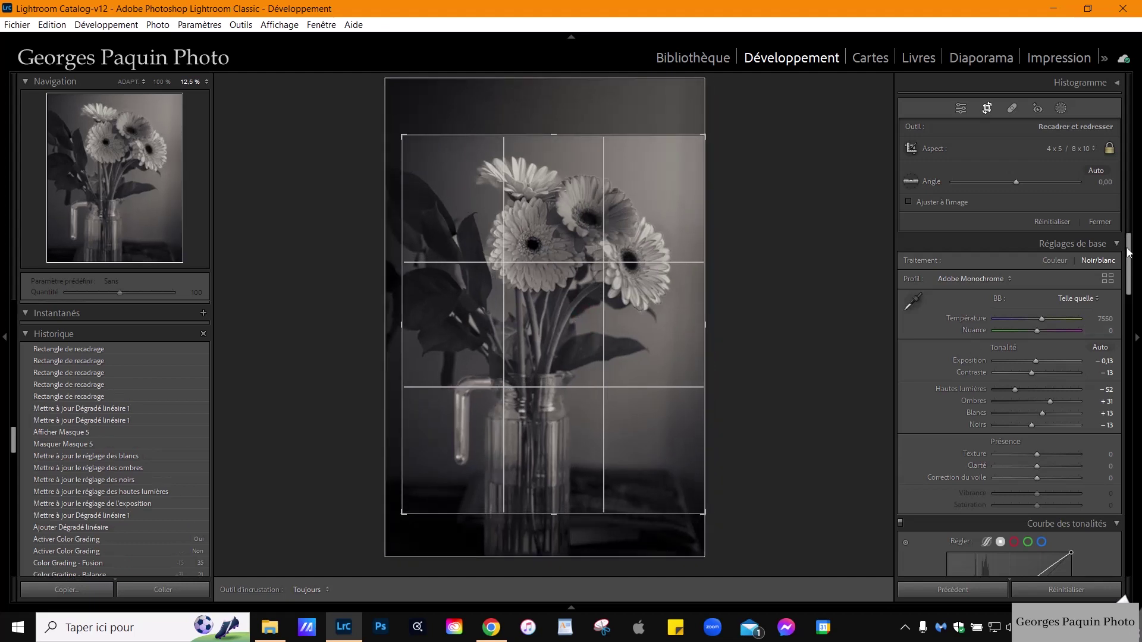
{"action": "left_click", "coordinate": [1100, 222]}
{"action": "left_click", "coordinate": [839, 307]}
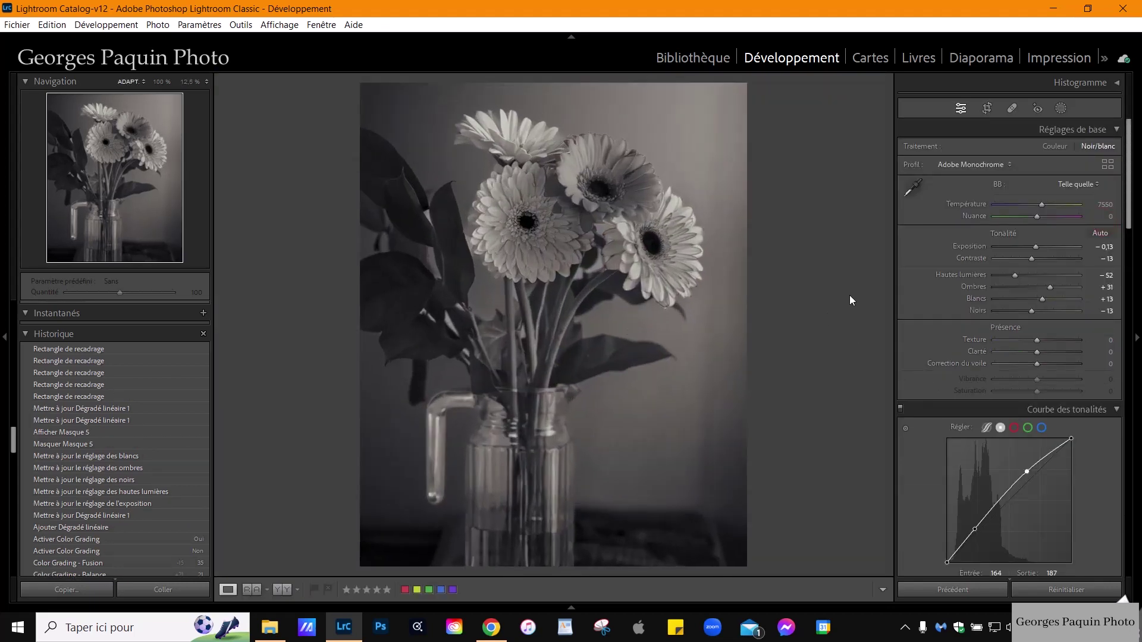